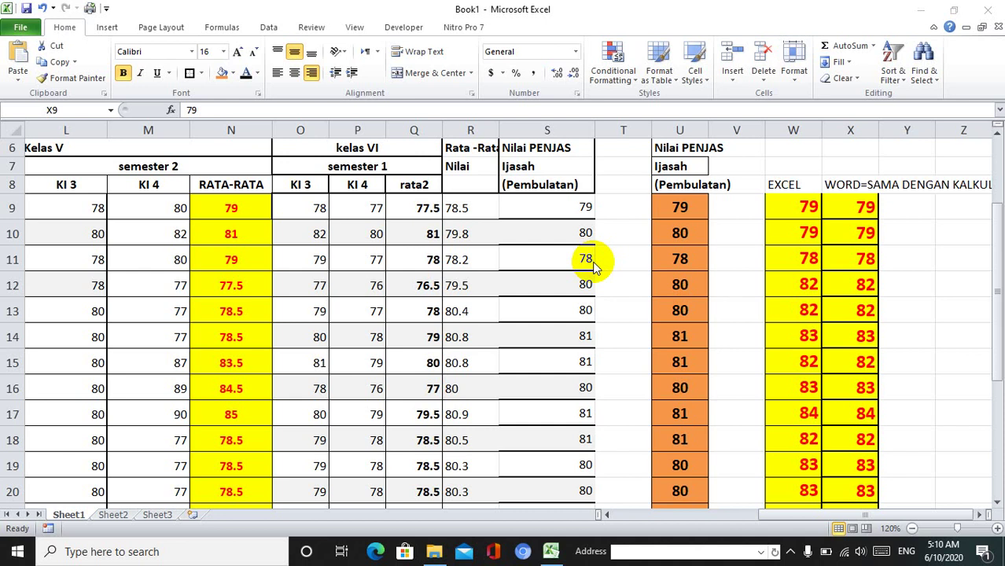
Bring the Book1 workbook to the front and show its File Info page.
left_click(688, 426)
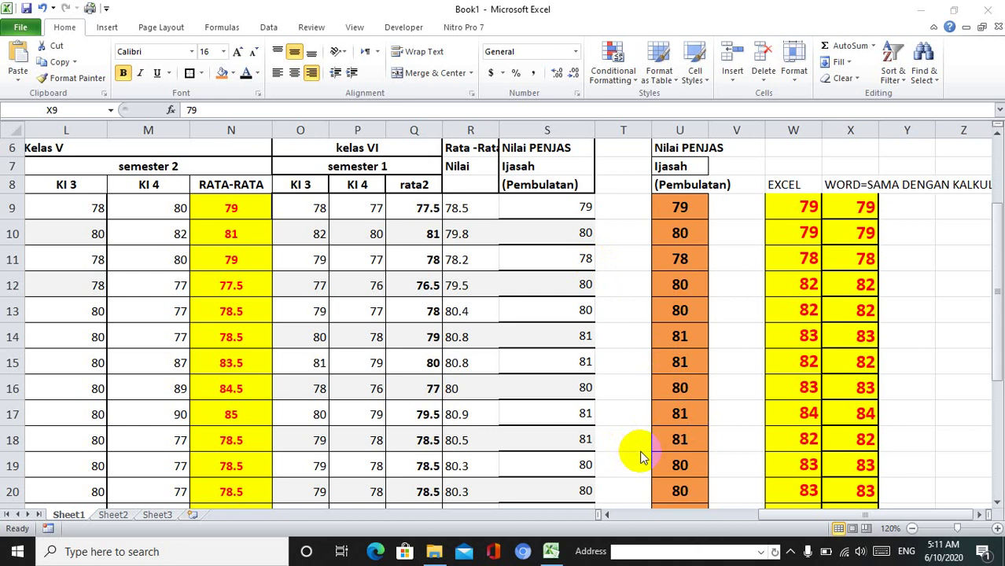
mouse_move(550, 552)
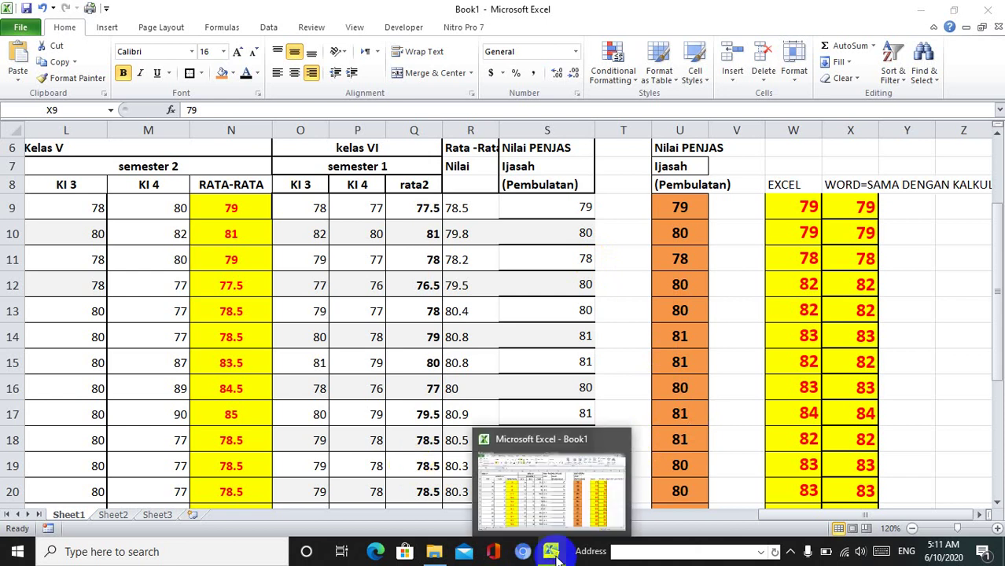
left_click(554, 554)
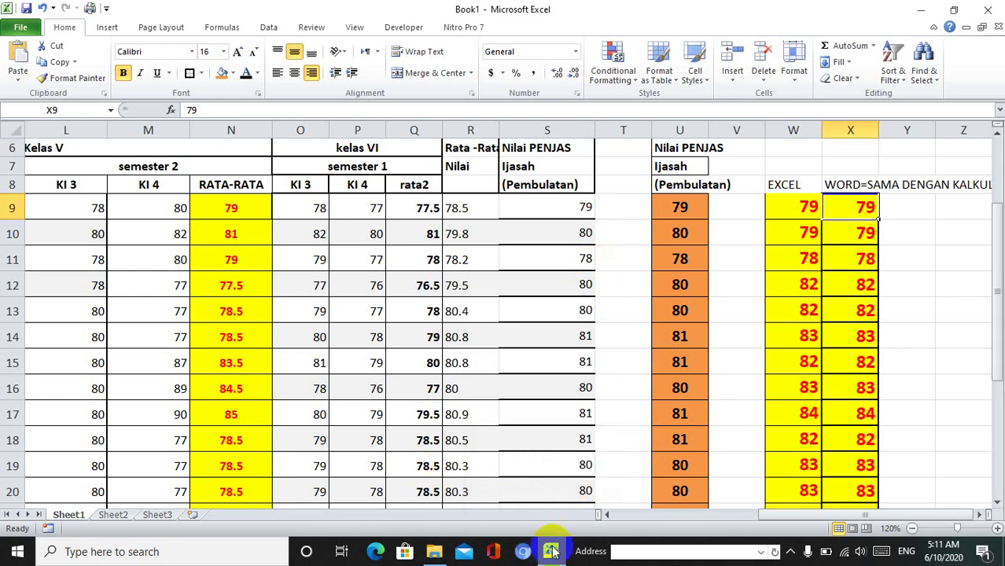
mouse_move(551, 486)
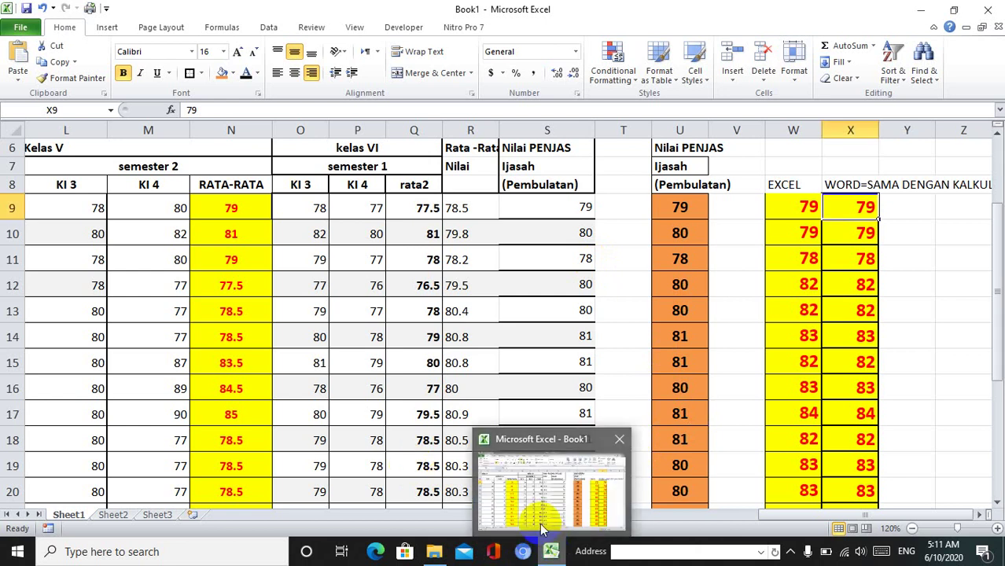
left_click(541, 528)
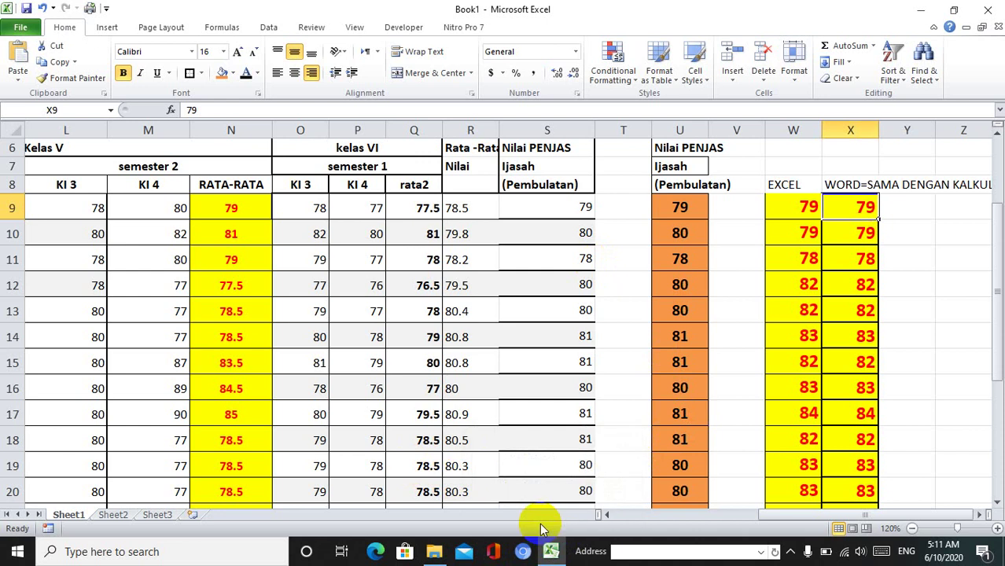
Open SDN 2 CONDONG_ijazah from the recent workbooks and add a blank worksheet.
left_click(19, 29)
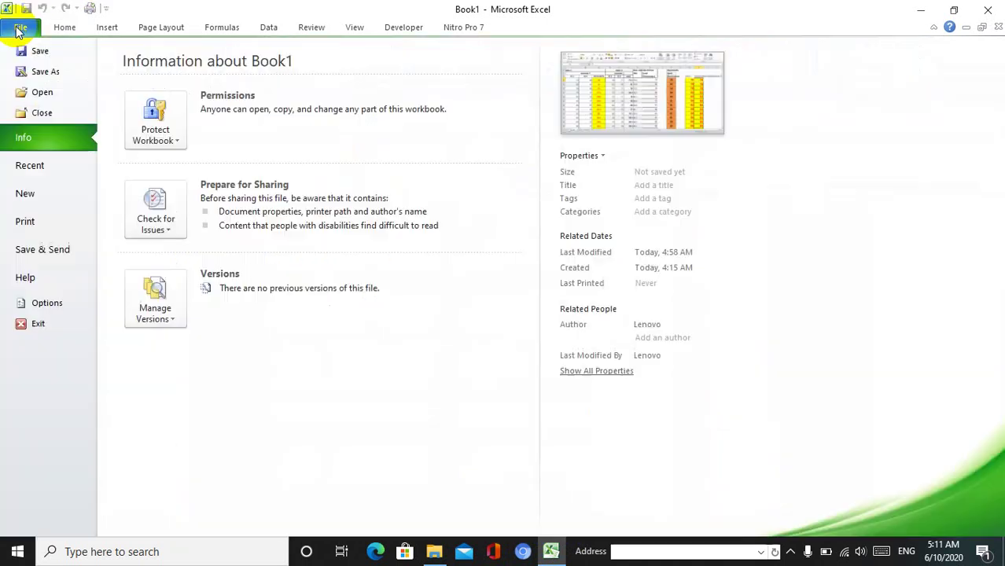
left_click(46, 165)
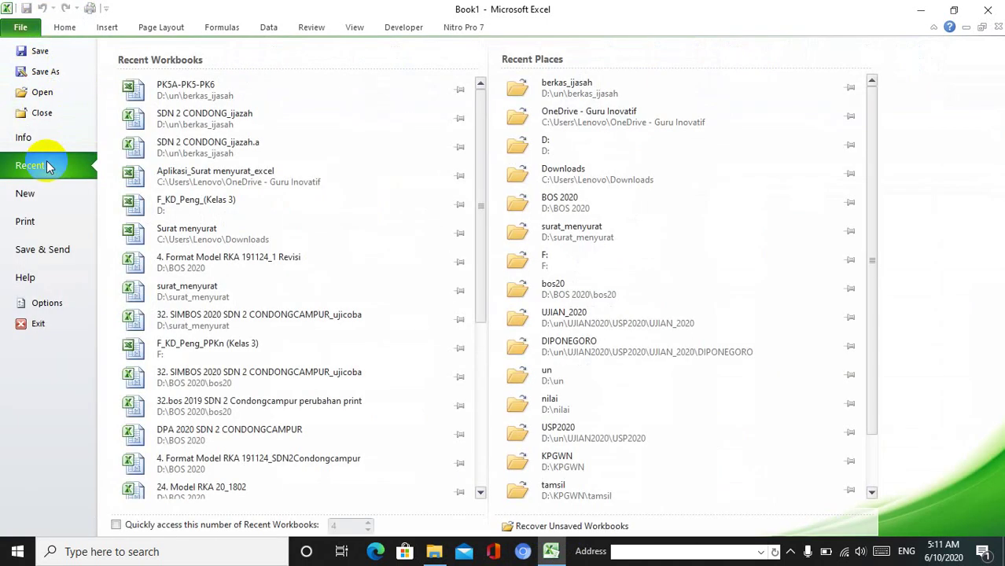
left_click(225, 116)
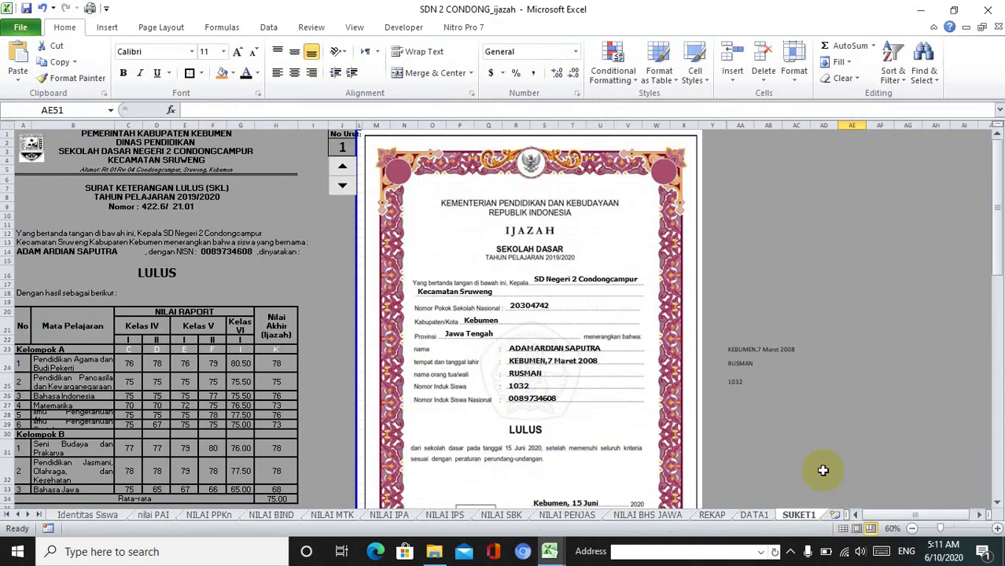
left_click(833, 516)
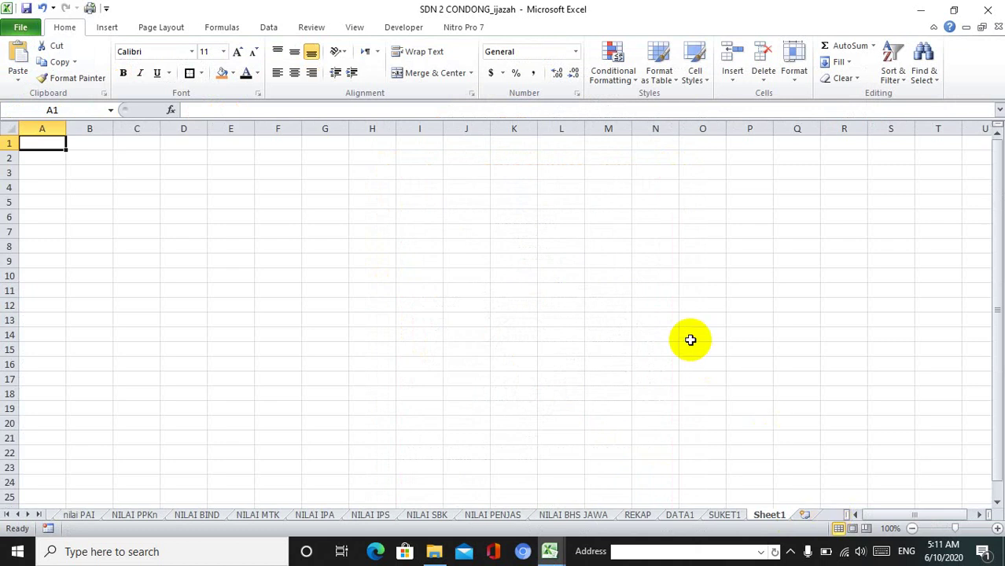
Open the PK5A-PK5-PK6 workbook from the recent workbooks list.
left_click(24, 29)
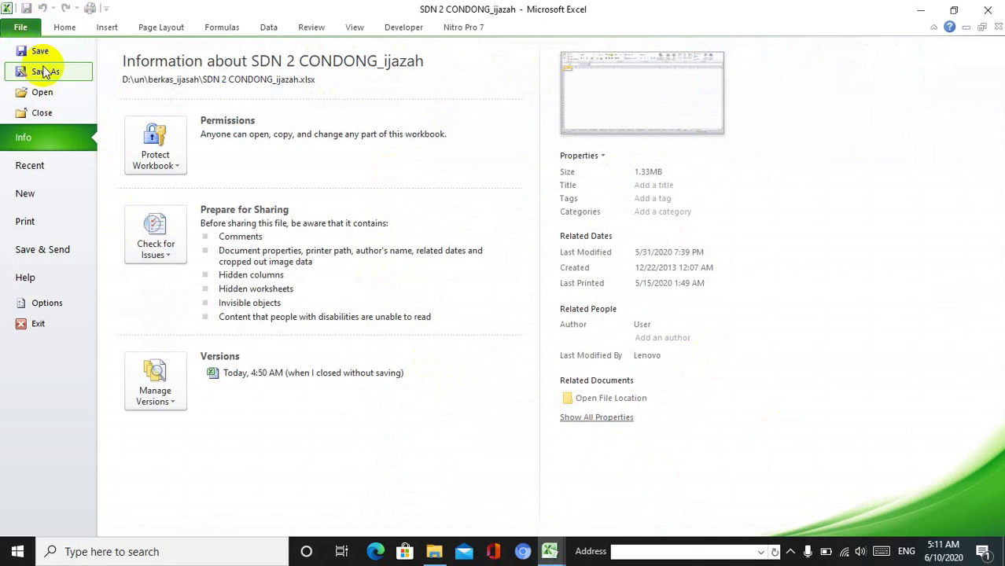
left_click(40, 169)
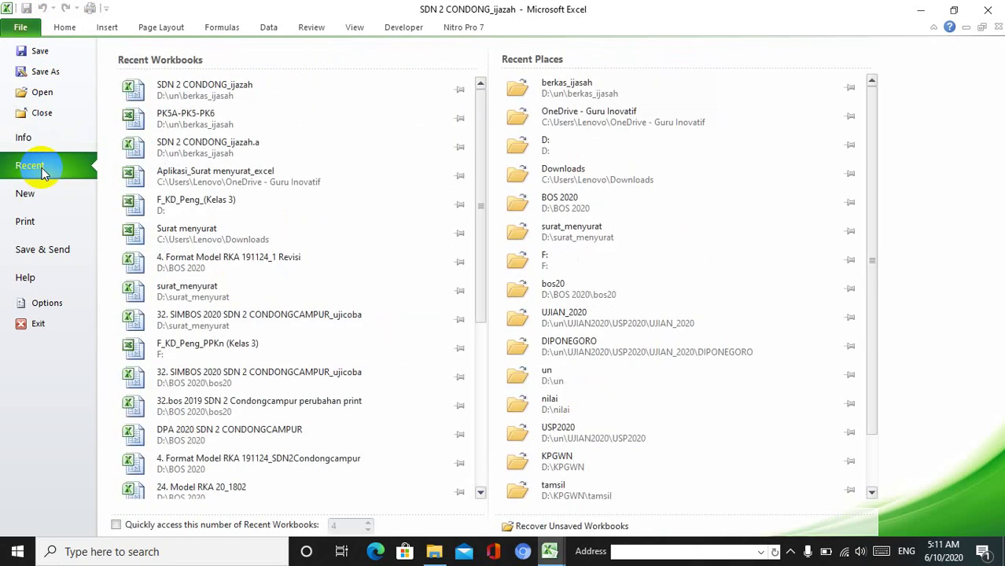
left_click(228, 122)
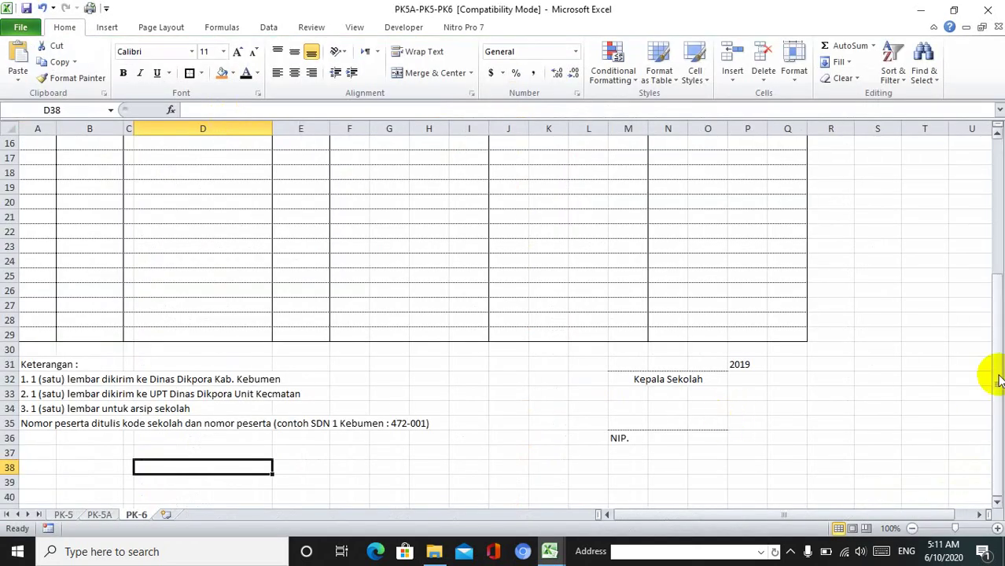
Copy the whole PK-5 sheet and go to SDN 2 CONDONG_ijazah's empty Sheet1.
left_click(67, 515)
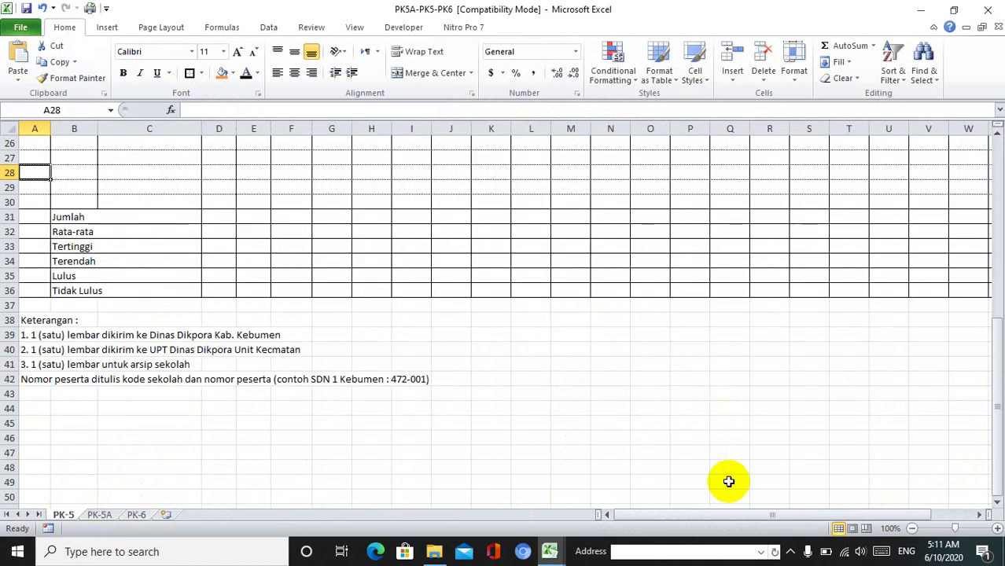
key("ctrl+a")
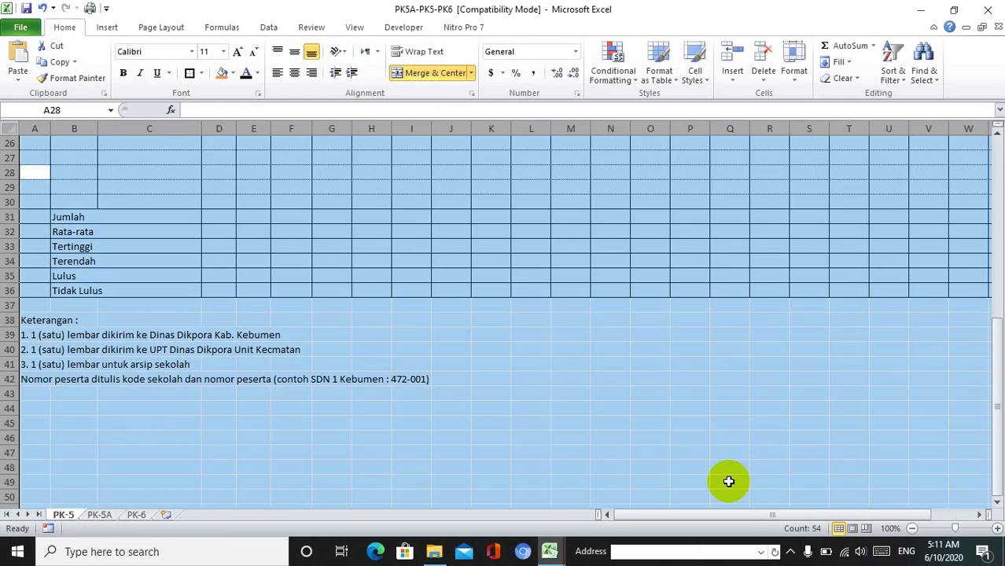
key("ctrl+c")
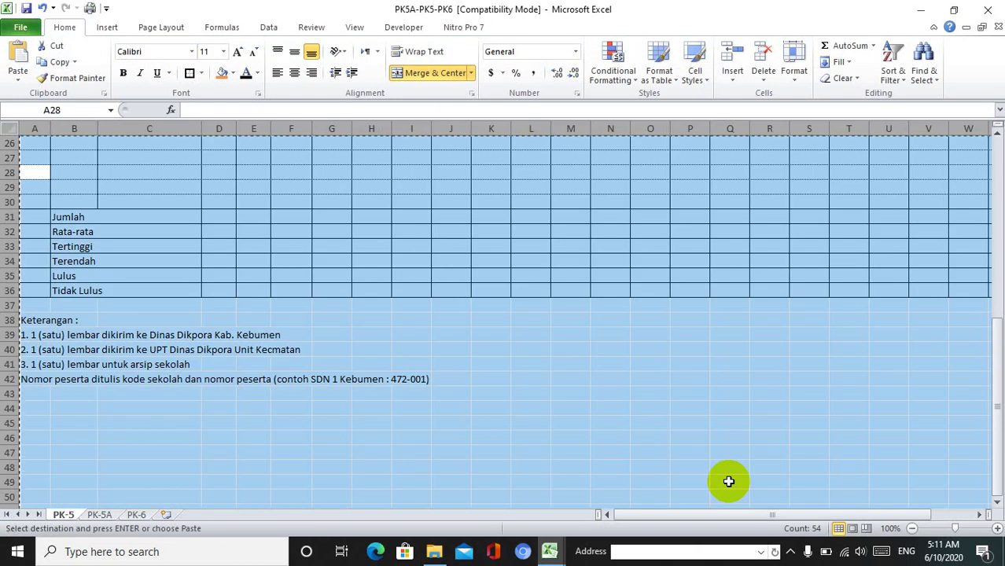
left_click(550, 553)
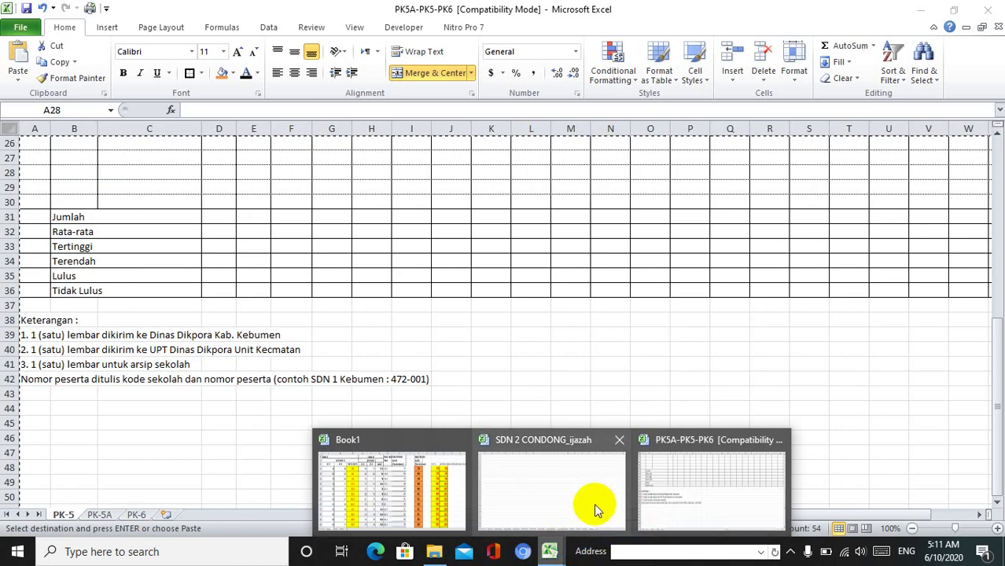
left_click(593, 503)
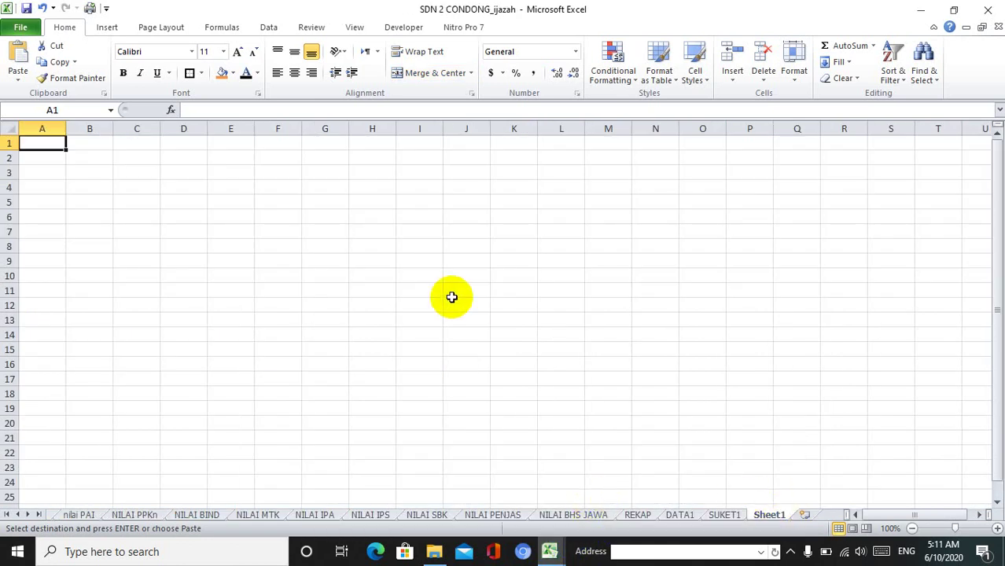
Paste the PK-5 grade table into Sheet1 and rename the sheet pk5.
key("ctrl+v")
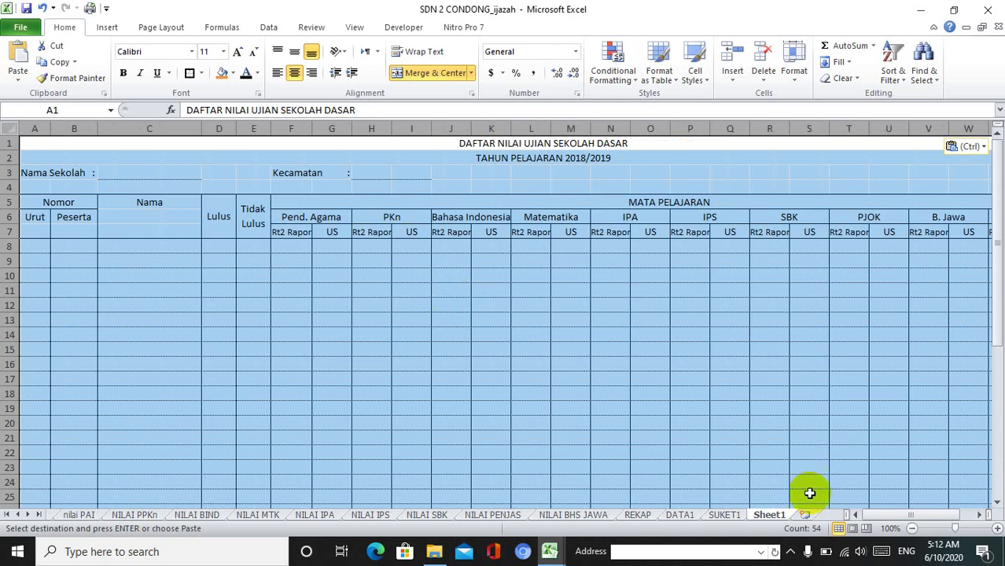
right_click(777, 520)
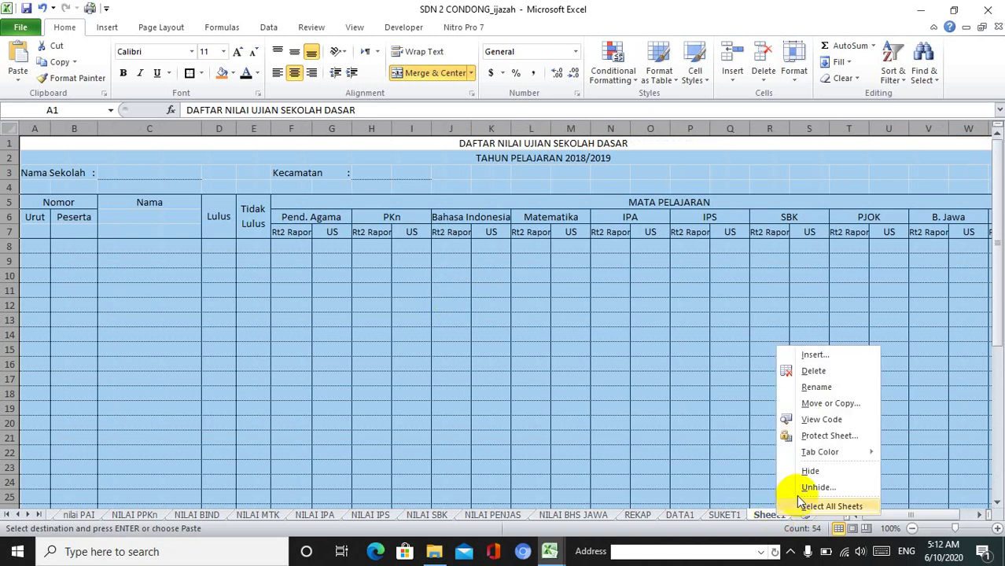
left_click(821, 390)
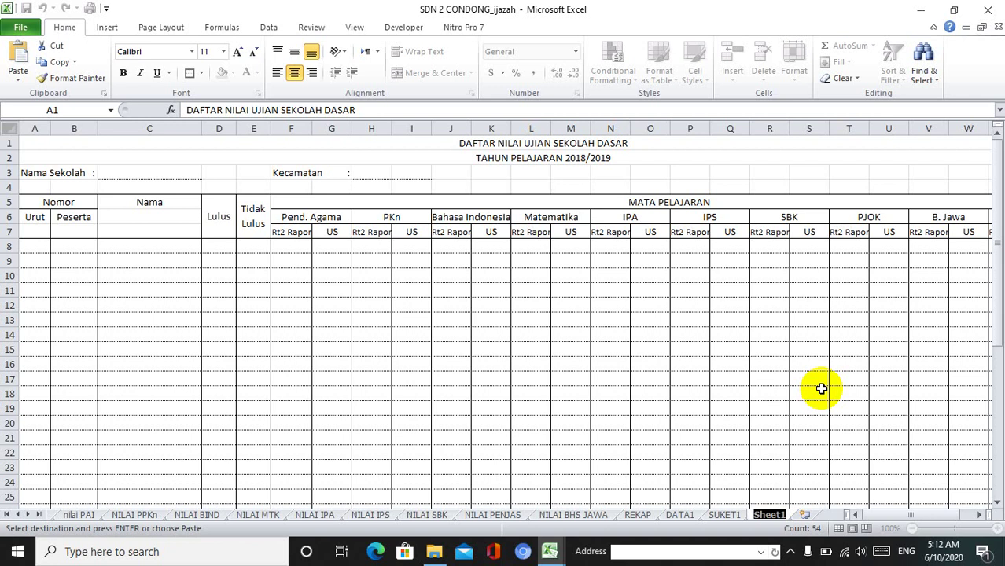
type("pk5")
left_click(766, 450)
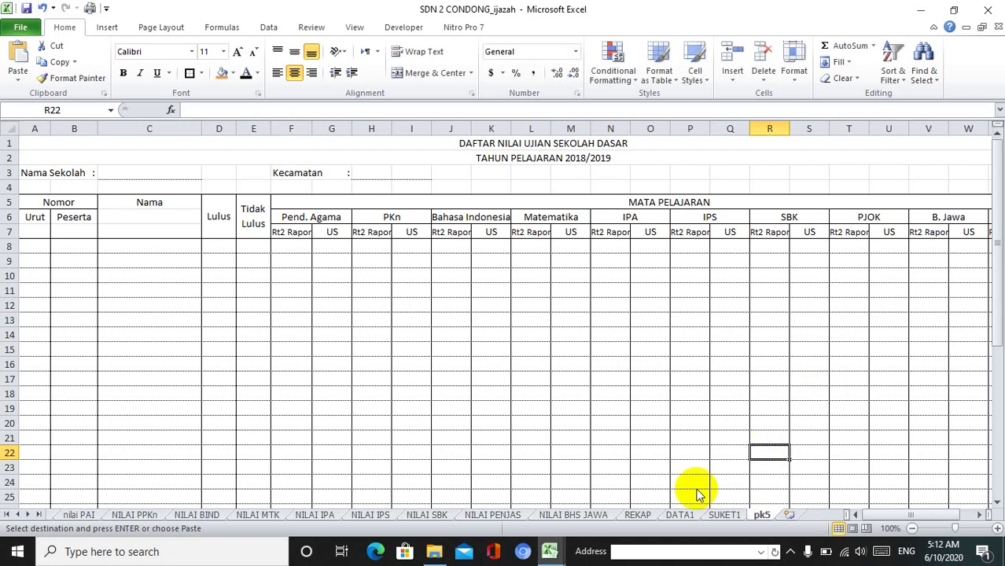
Add another blank worksheet named pk5a.
left_click(786, 515)
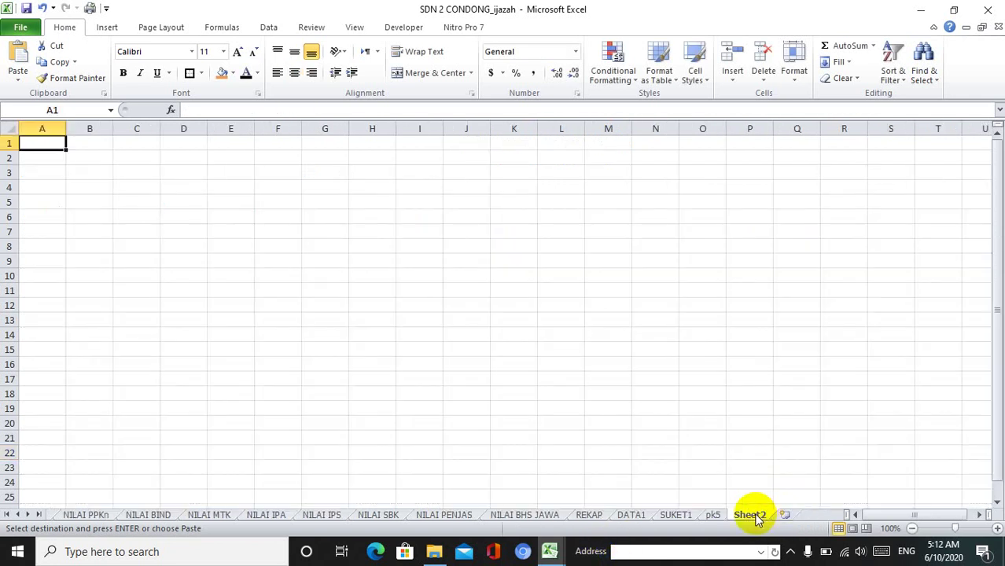
right_click(756, 519)
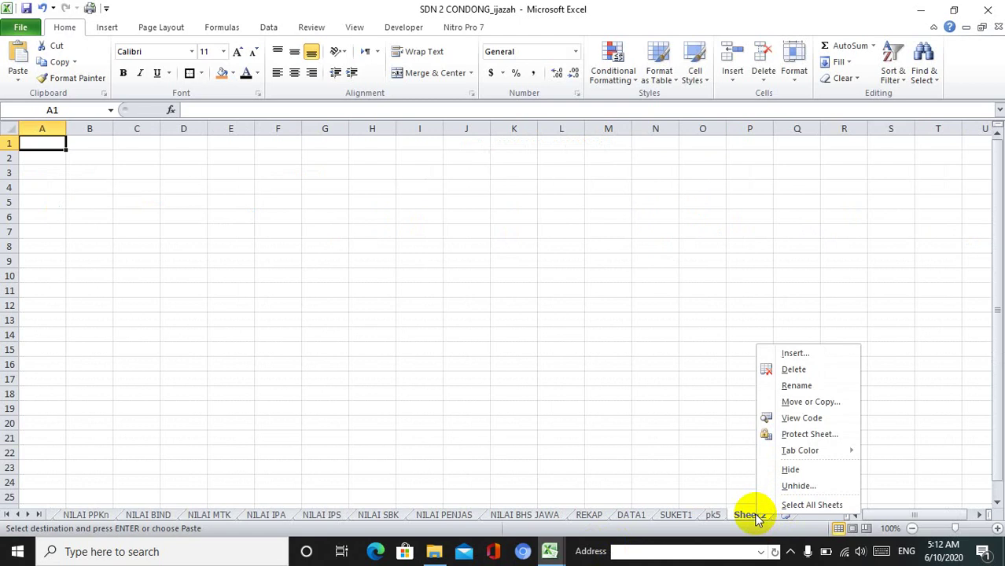
left_click(794, 386)
type("pk")
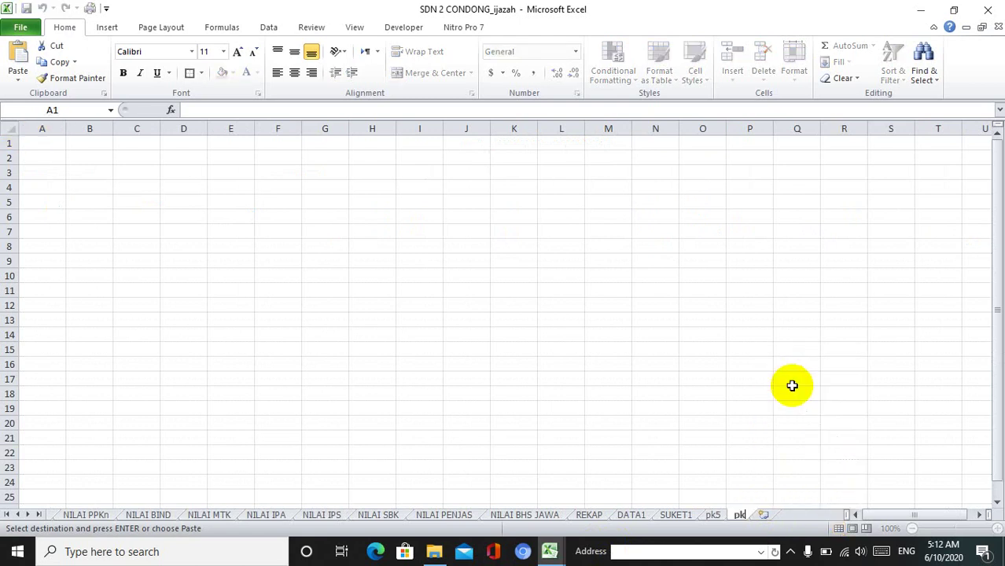
type("5a")
left_click(792, 385)
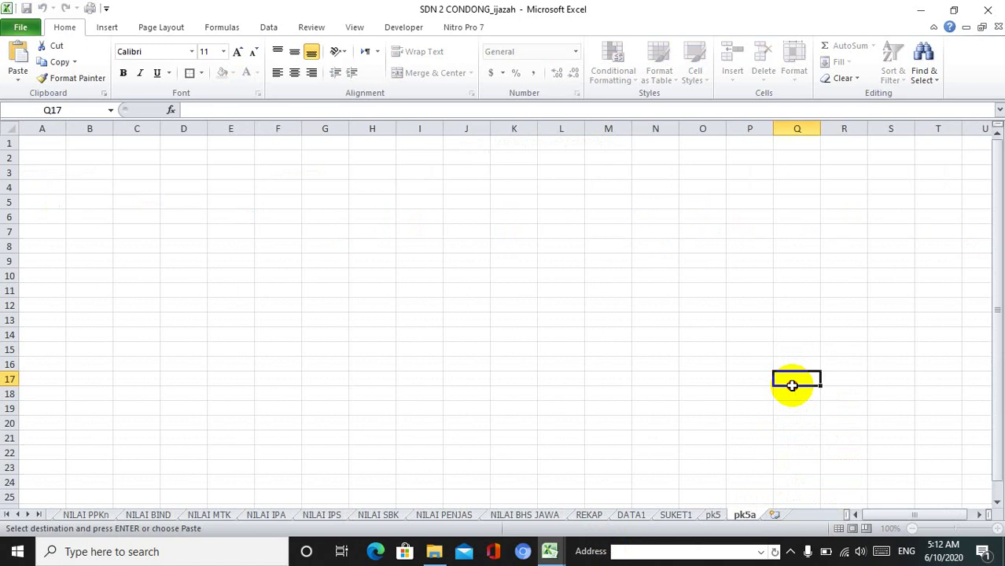
Close Book1, saving it as Book1 in Documents, and return to PK5A-PK5-PK6.
left_click(549, 551)
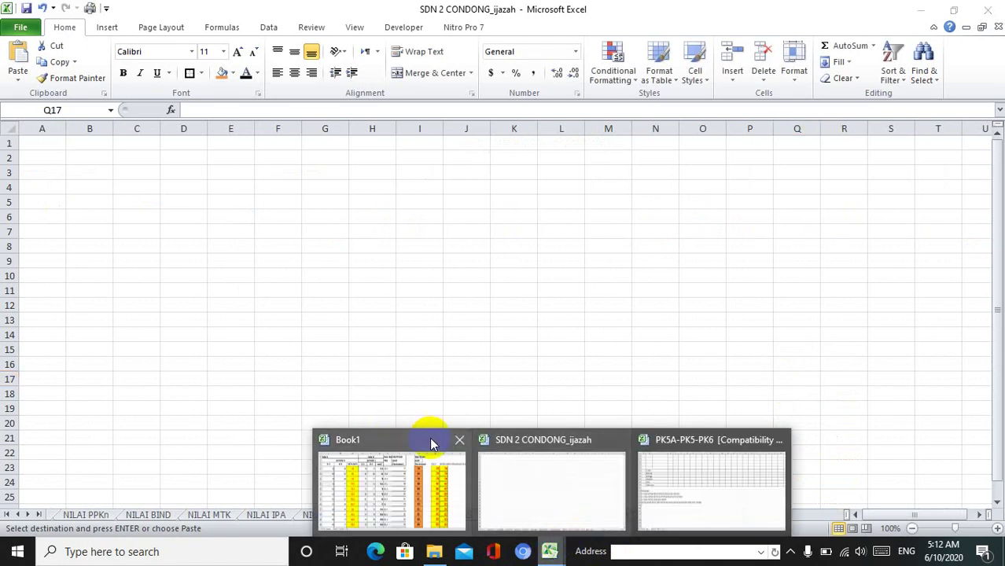
left_click(458, 441)
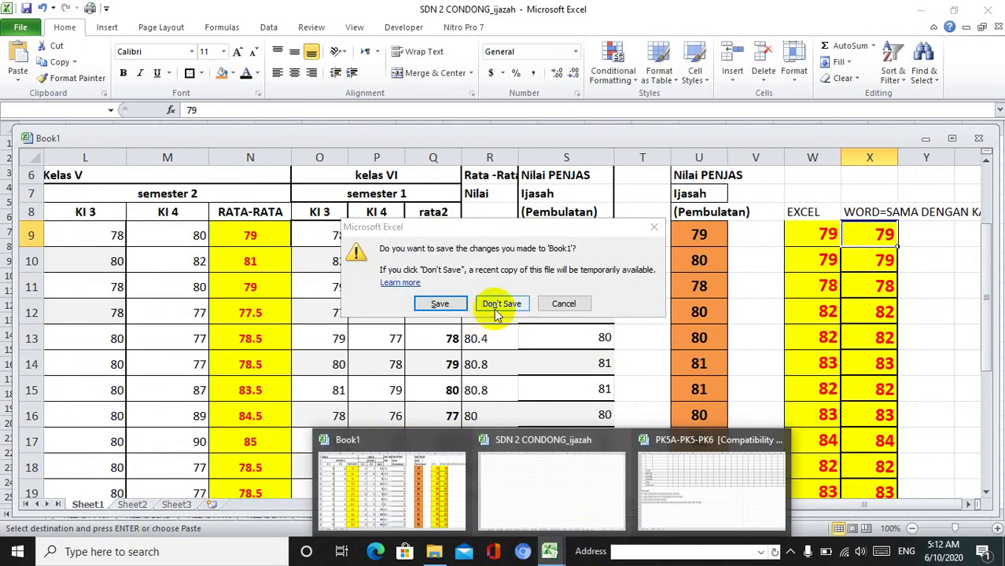
left_click(461, 309)
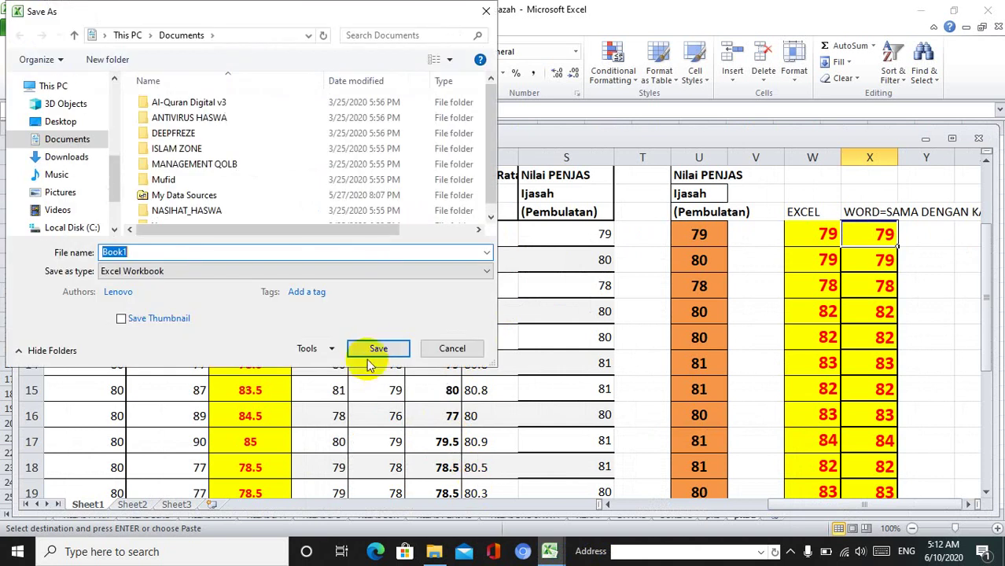
left_click(378, 352)
mouse_move(550, 552)
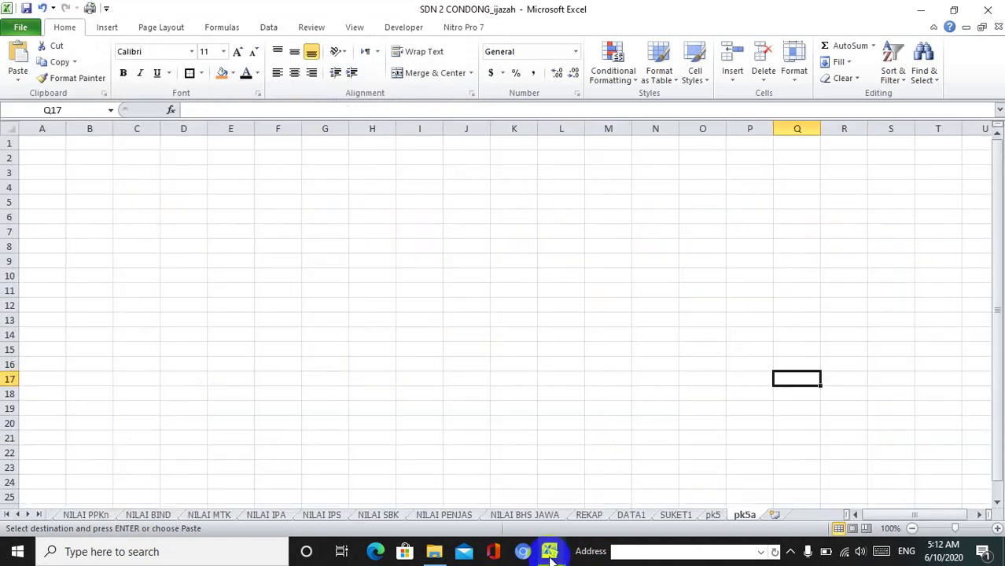
left_click(595, 517)
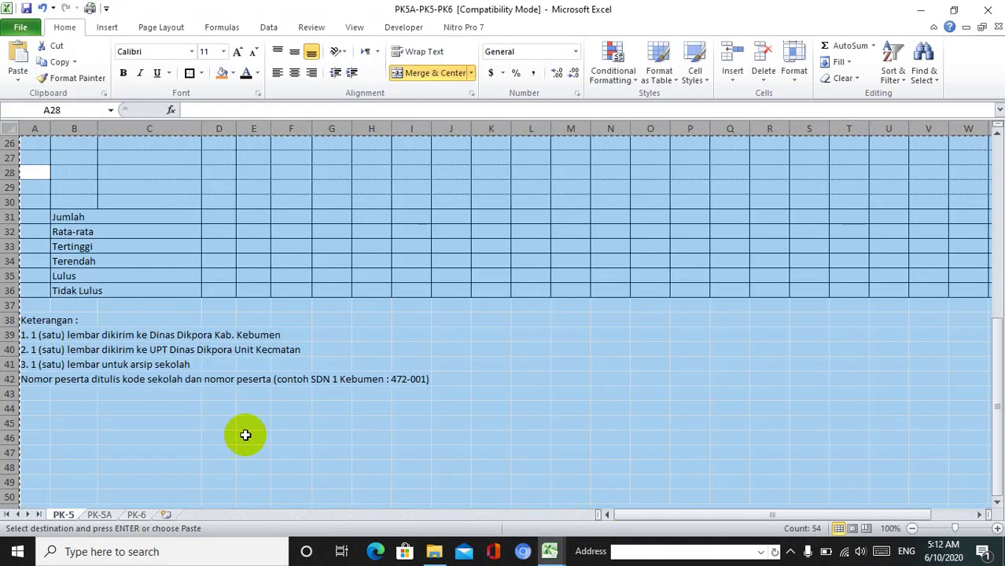
Select and copy the whole PK-5A form, then go to SDN 2 CONDONG_ijazah's pk5a sheet.
left_click(99, 515)
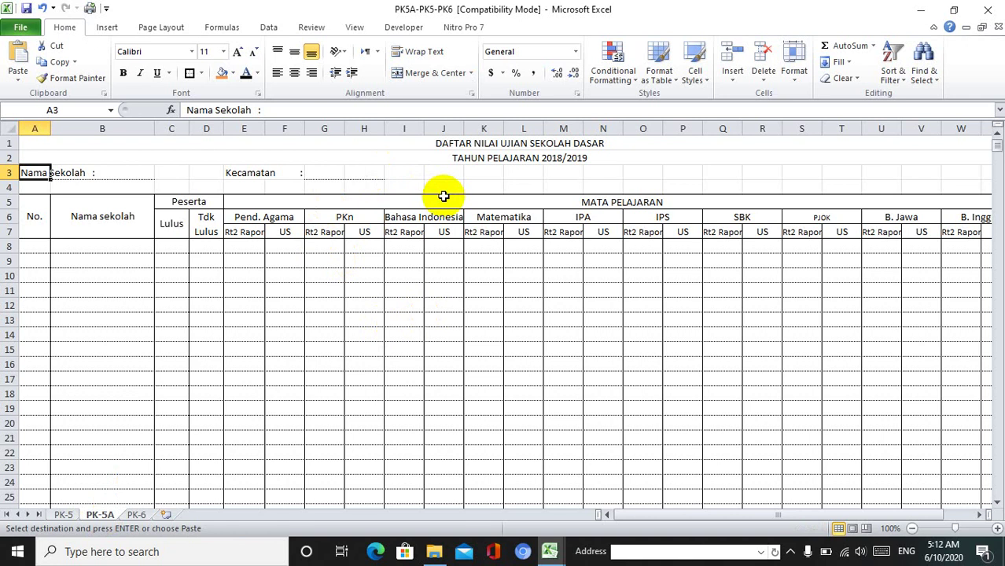
key("shift+Up")
key("shift+Up")
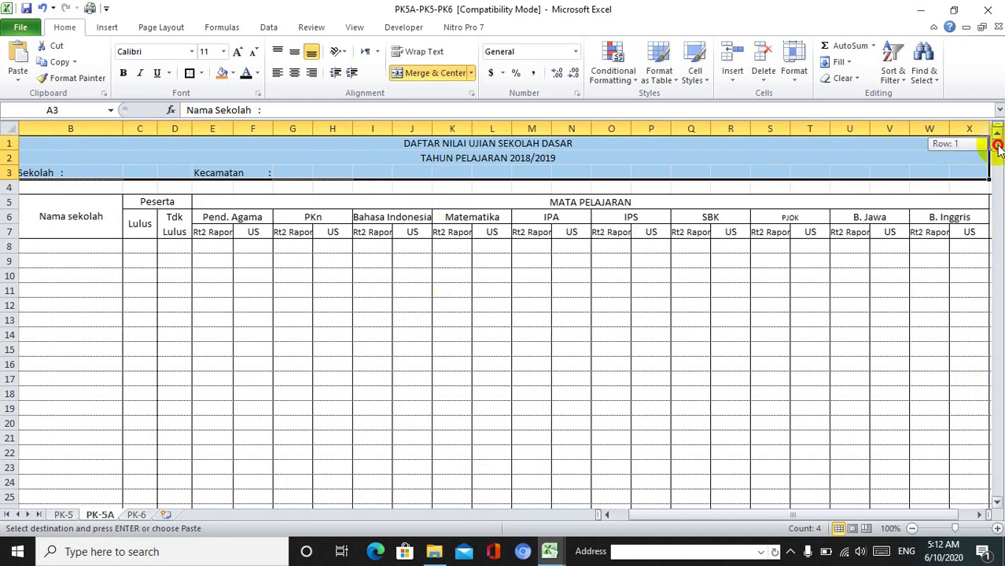
left_click(997, 228)
left_click(996, 228)
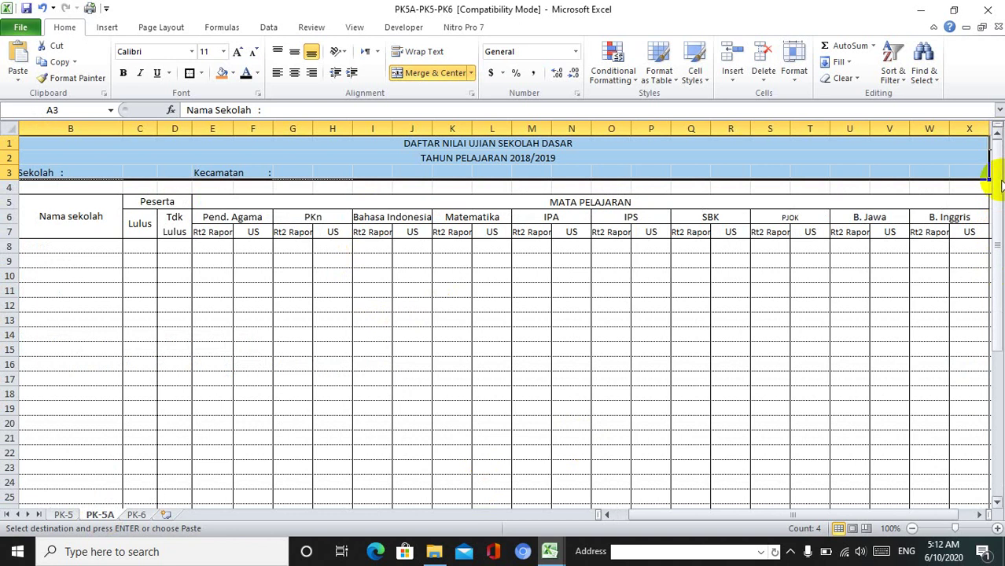
left_click_drag(997, 166, 992, 348)
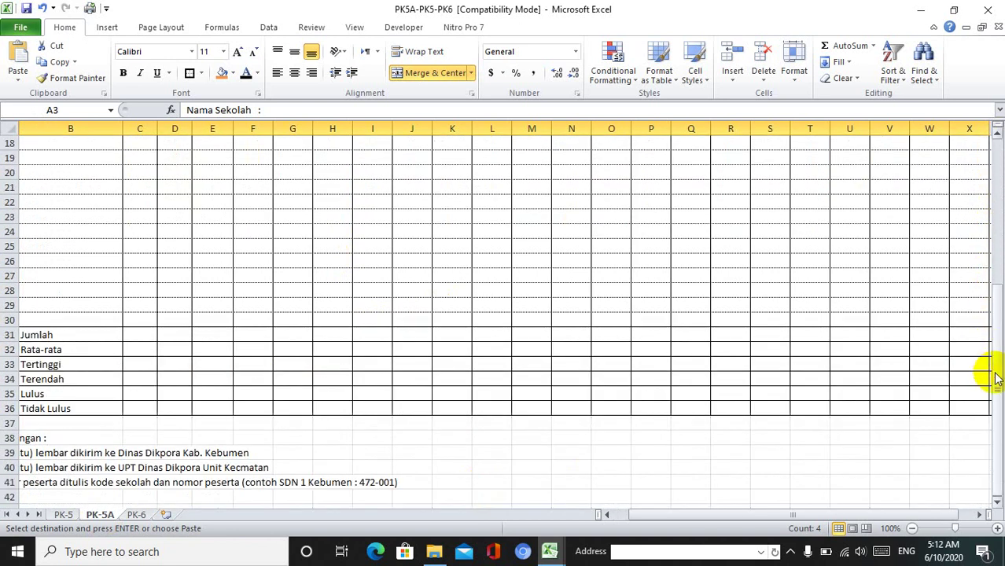
left_click(646, 484)
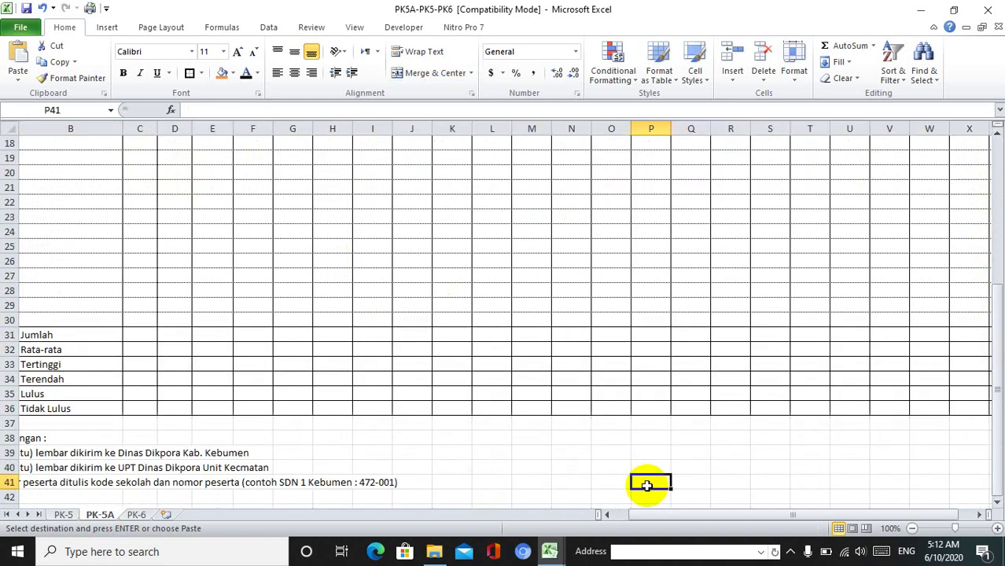
key("ctrl+shift+Home")
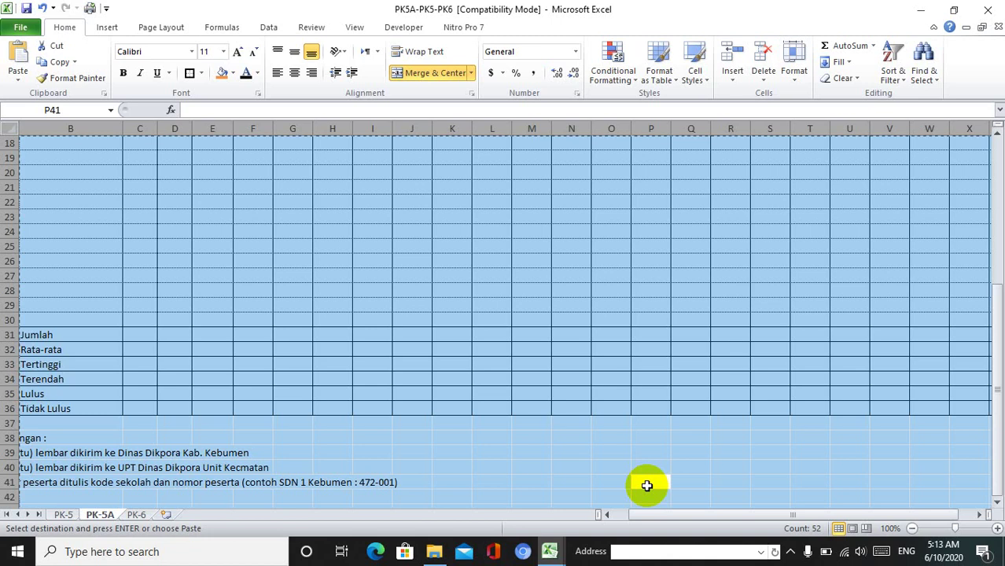
left_click(557, 554)
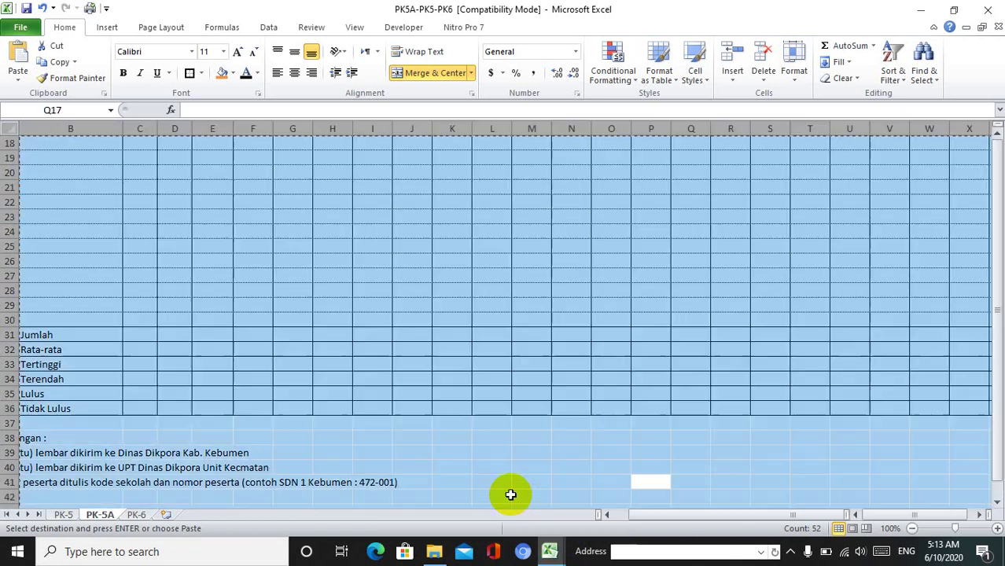
left_click(509, 495)
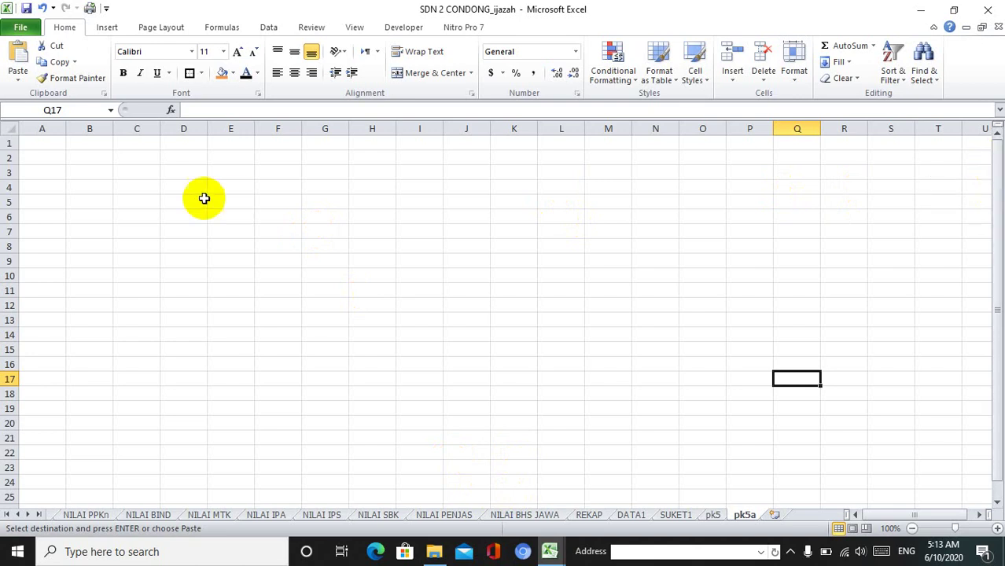
Paste the PK-5A form into pk5a at A1 and add a new sheet named pk6.
left_click(42, 143)
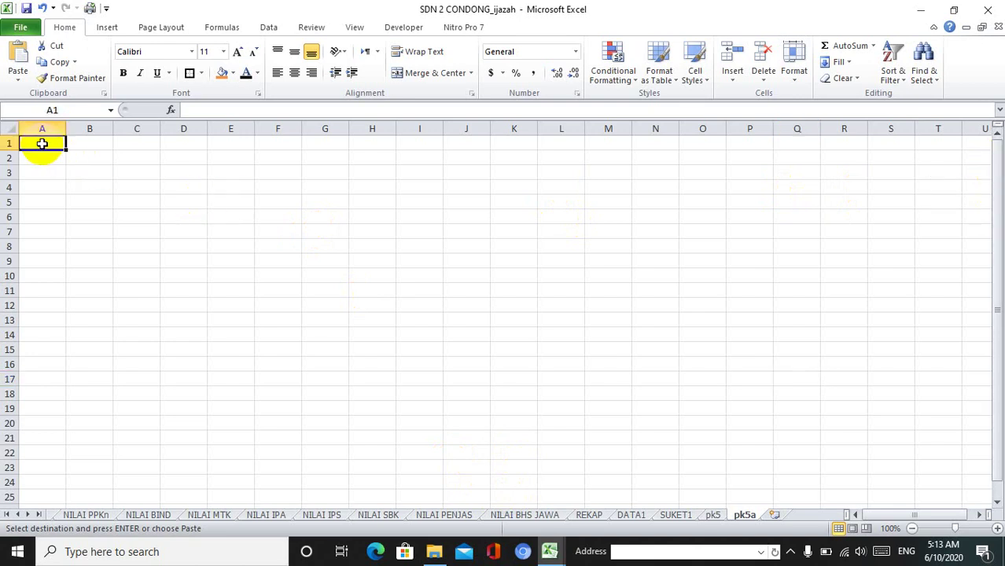
key("ctrl+v")
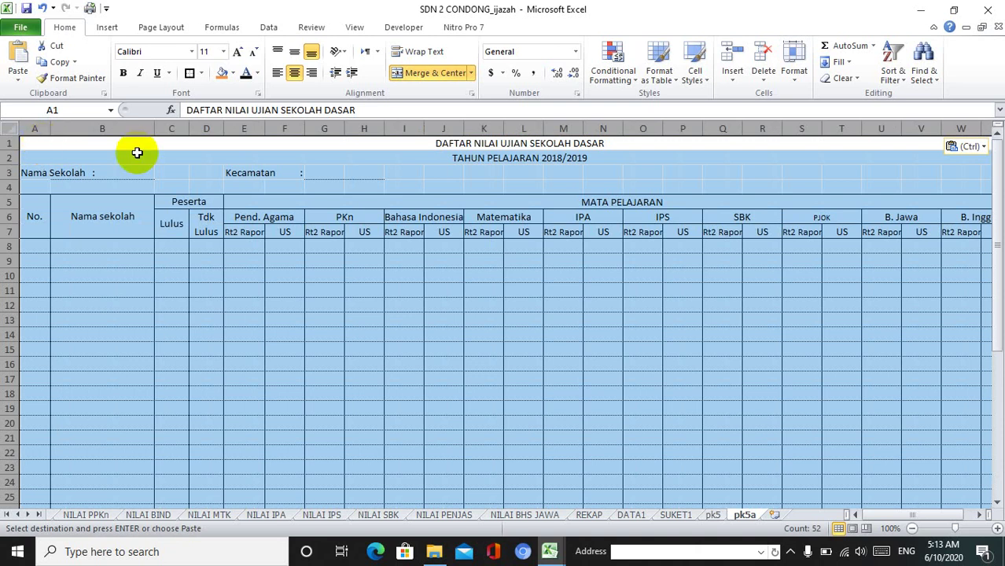
left_click(773, 514)
right_click(776, 515)
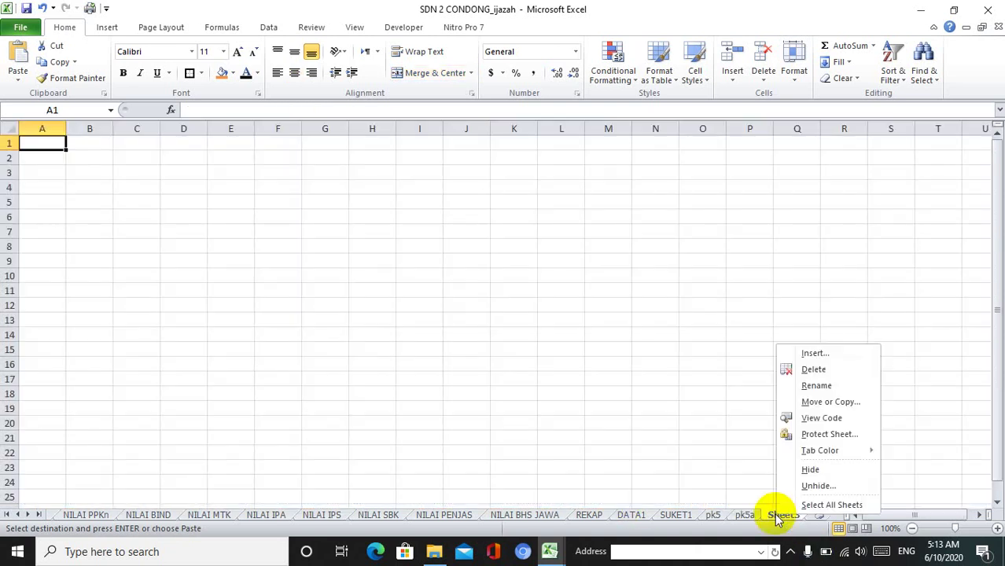
left_click(821, 386)
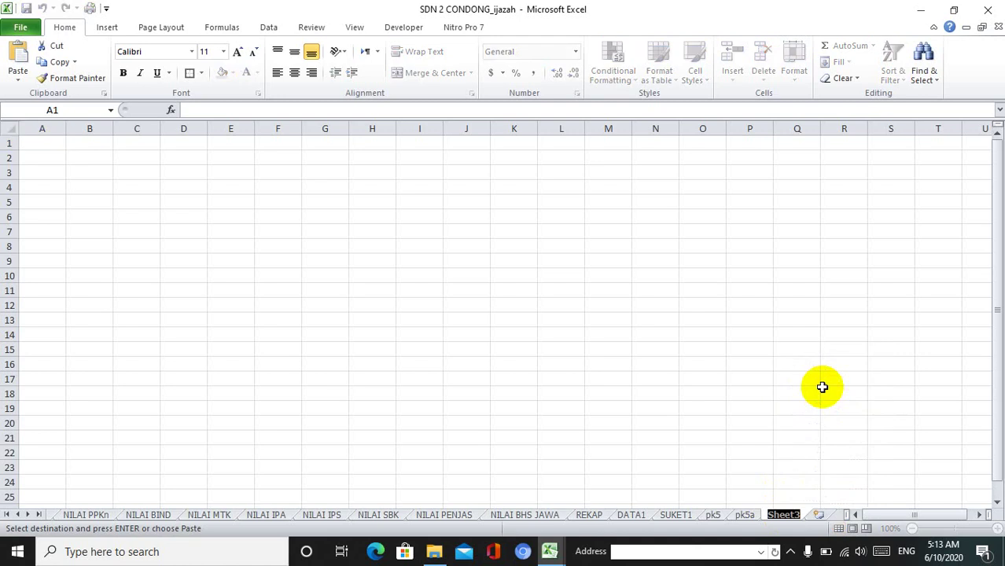
type("pk6")
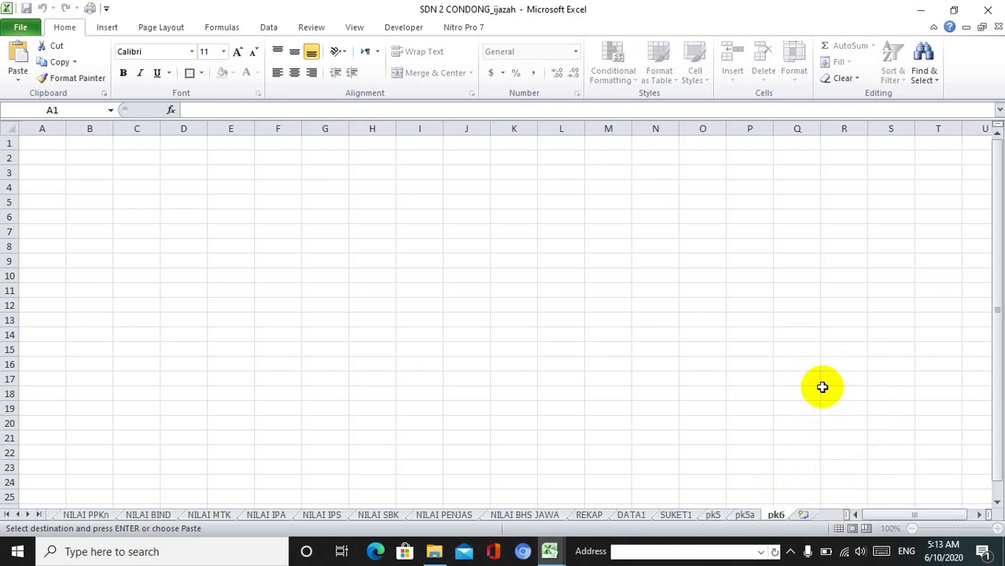
left_click(656, 483)
left_click(654, 482)
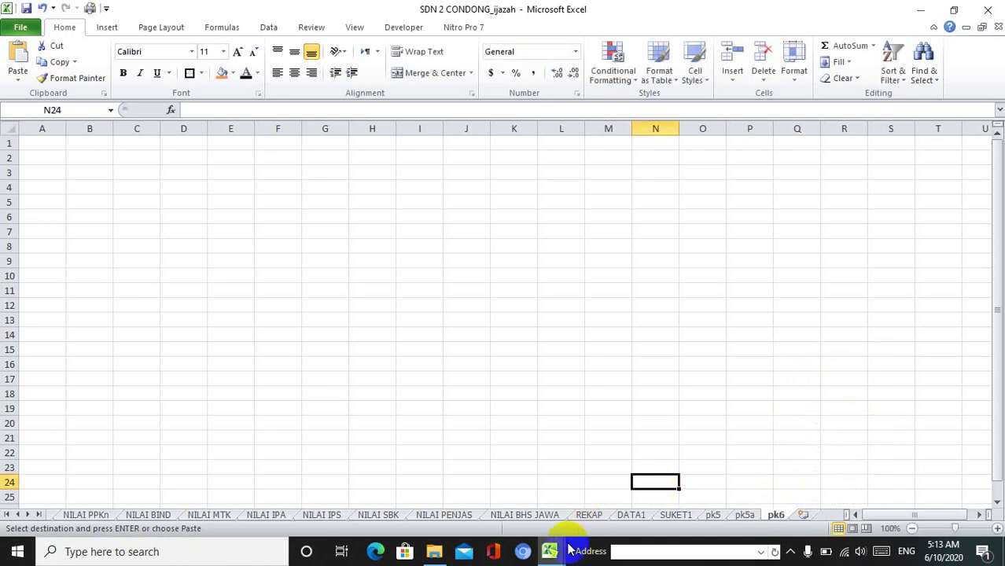
Show the PK-6 sheet of PK5A-PK5-PK6 zoomed in to about 360%.
mouse_move(550, 551)
left_click(604, 500)
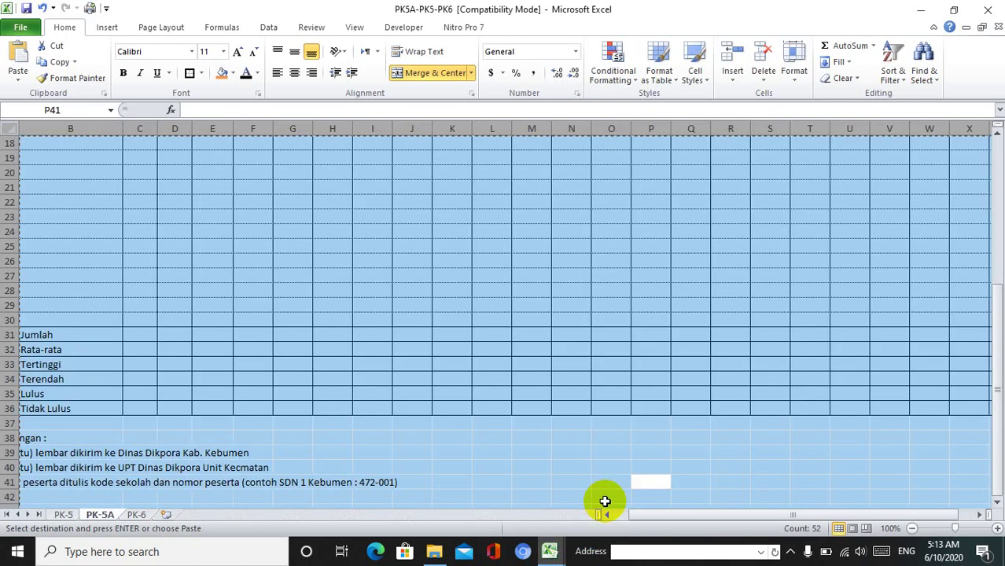
left_click(137, 514)
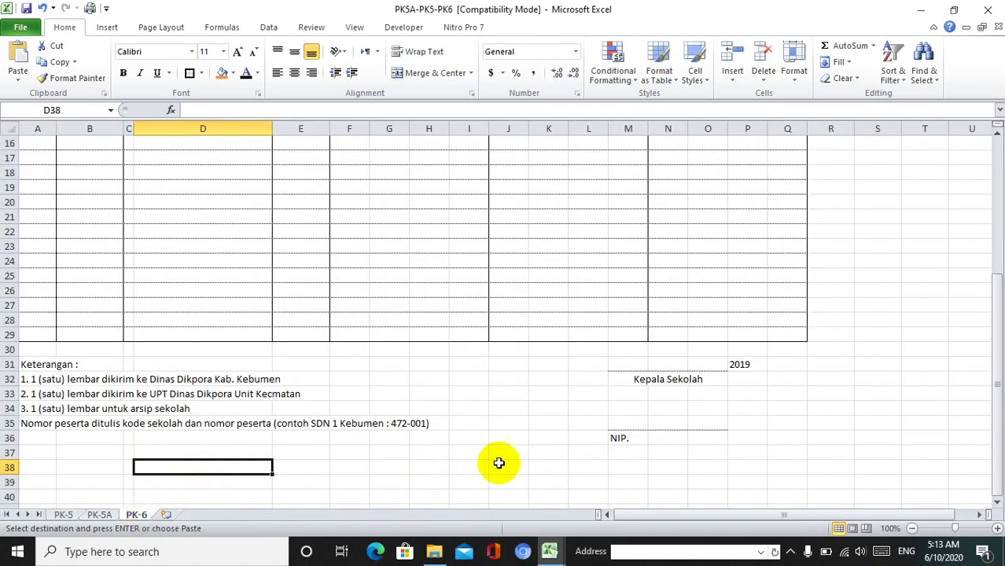
left_click(997, 532)
left_click(997, 532)
left_click(997, 531)
left_click(996, 531)
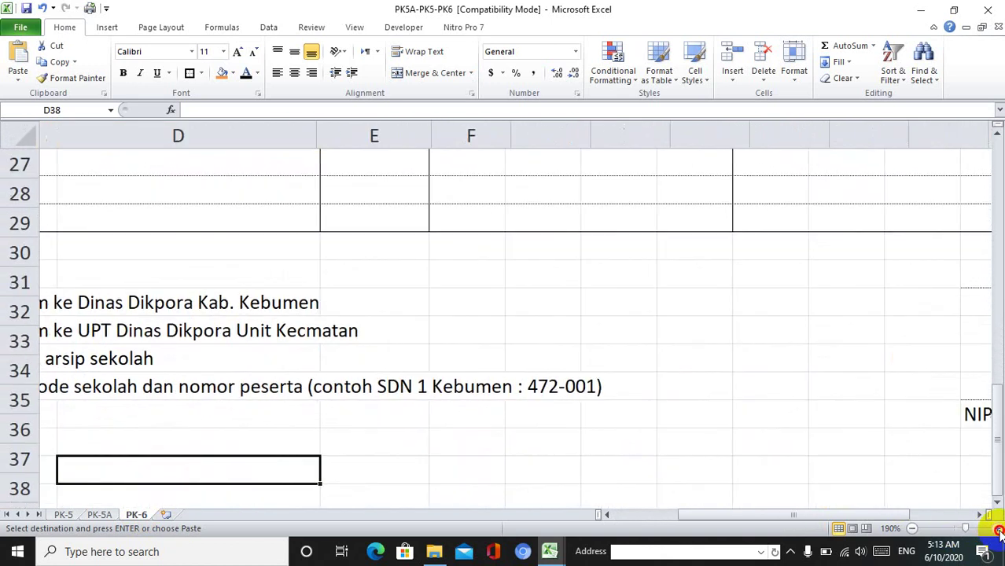
left_click(996, 532)
left_click(997, 531)
left_click(997, 531)
left_click(997, 532)
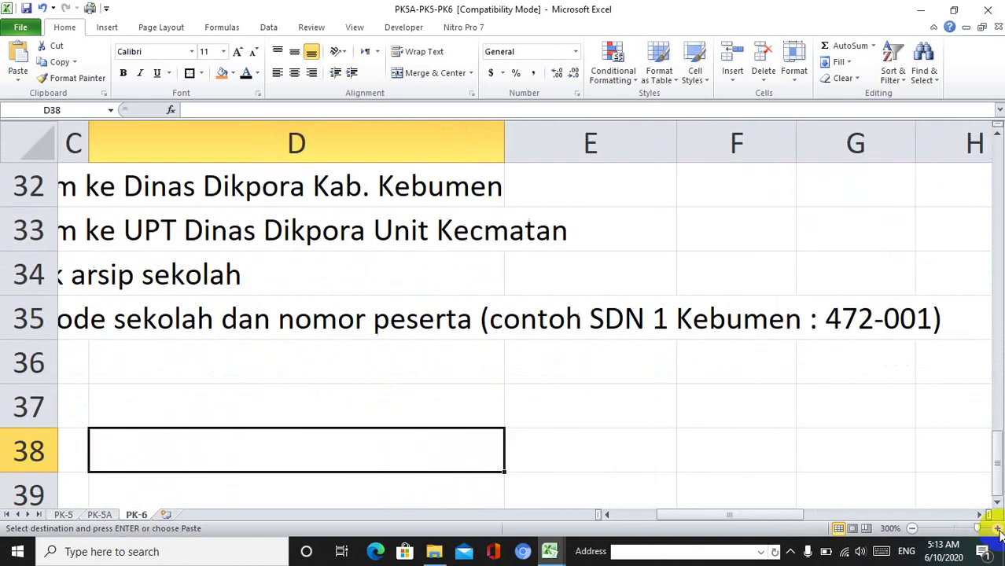
left_click(997, 532)
left_click(997, 532)
left_click(997, 531)
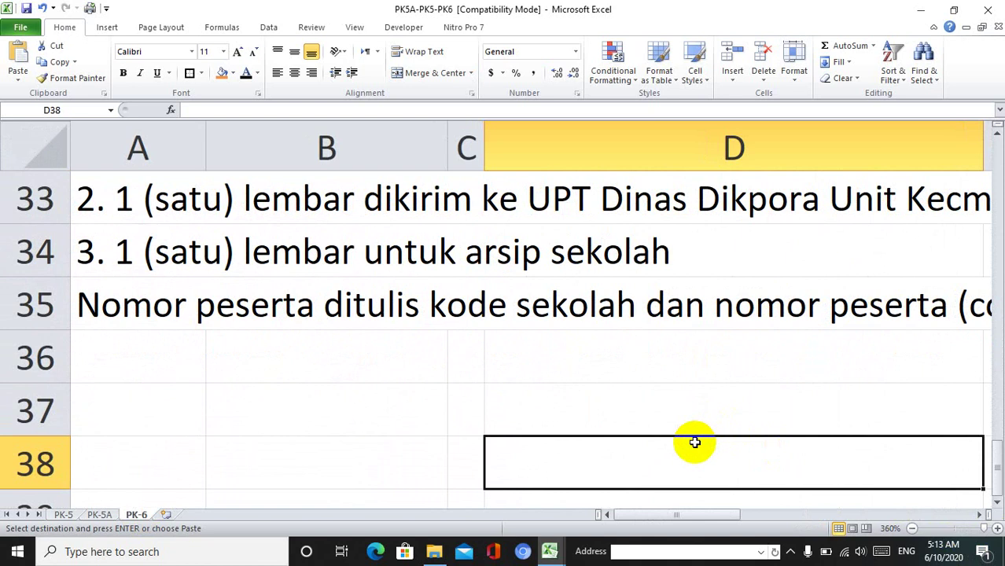
Select the entire PK-6 sheet, leaving a stray 'ctrl+a' entry in D38.
type("ctrl")
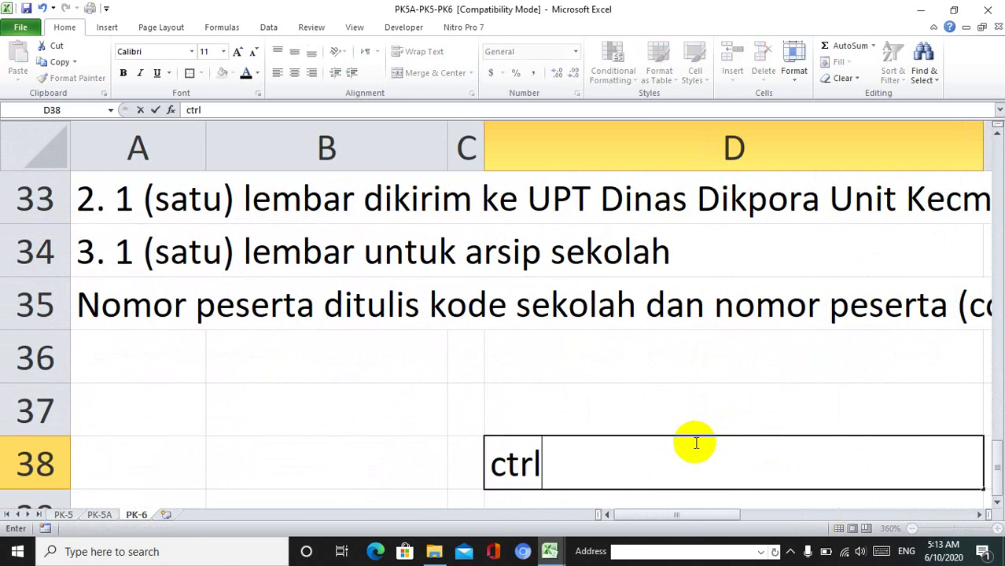
type("+")
type("a")
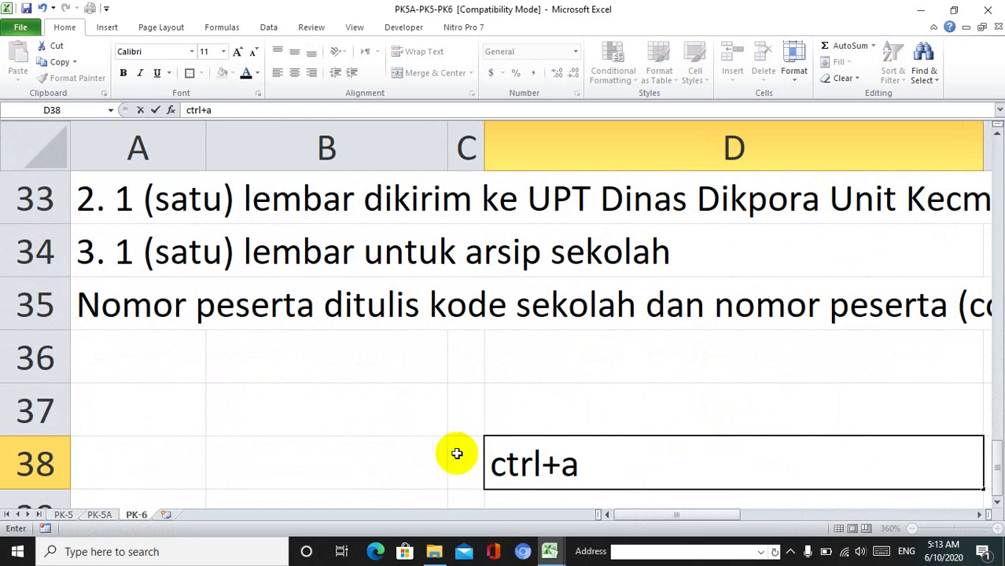
left_click(461, 454)
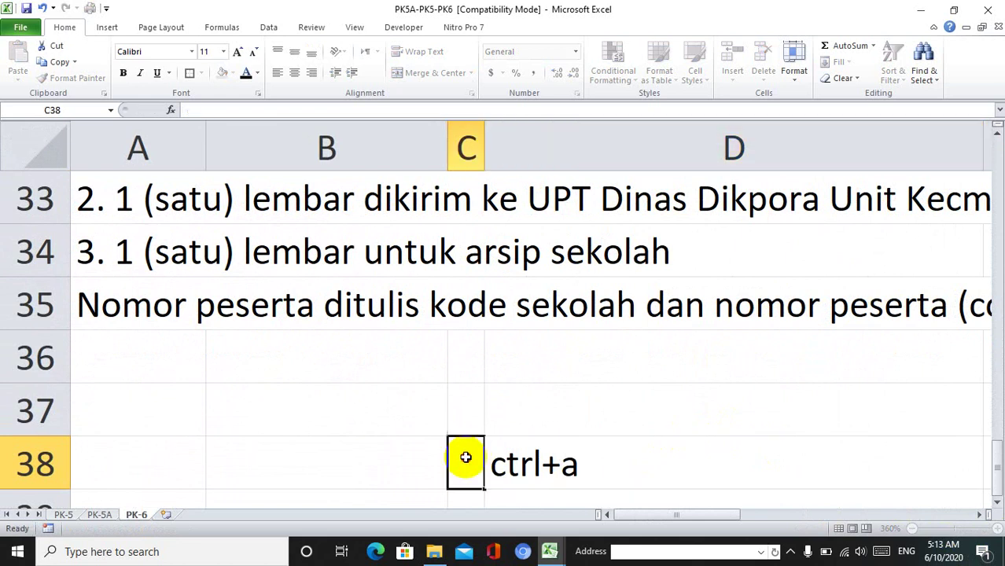
left_click(531, 463)
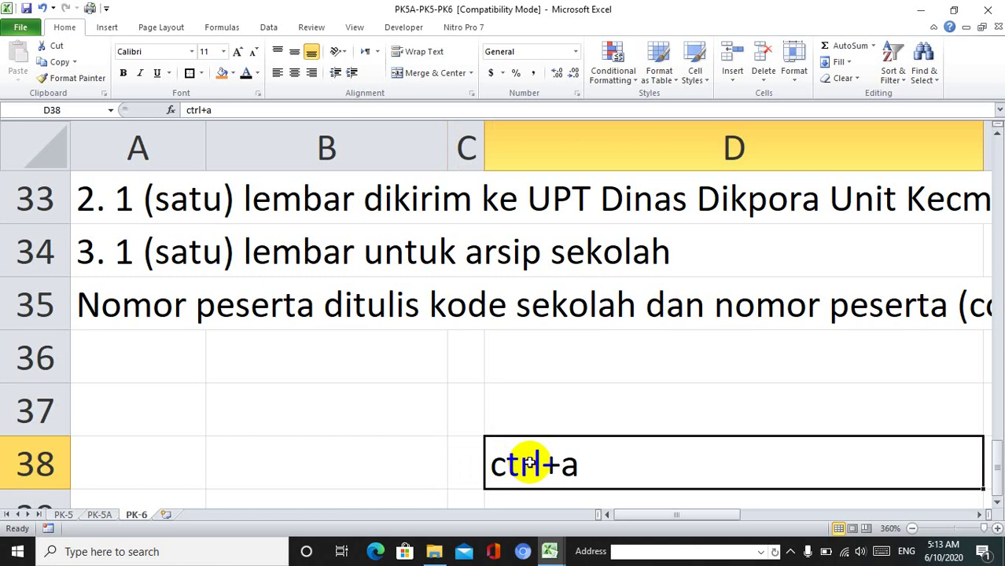
key("ctrl+a")
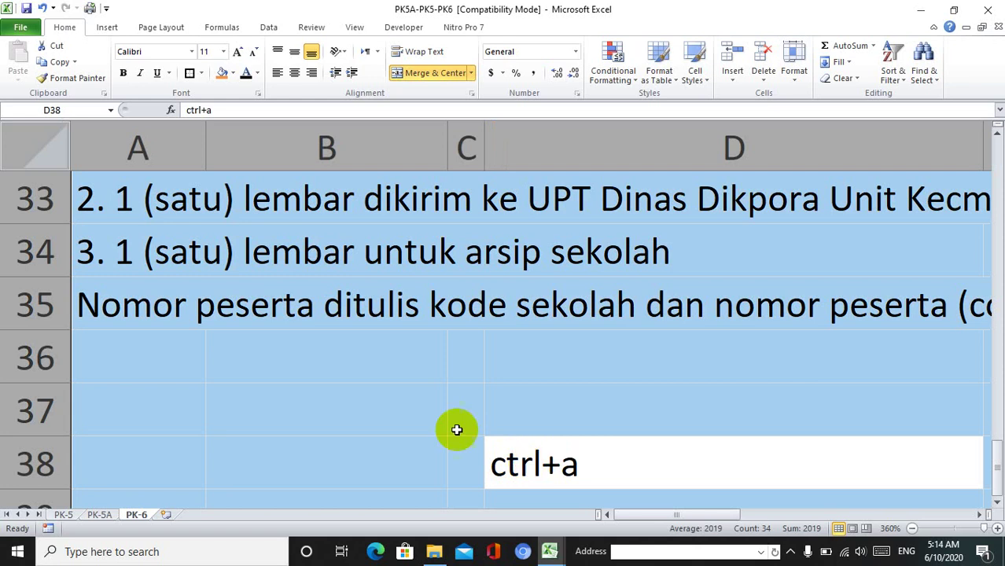
Copy the PK-6 sheet and target A1 on pk6, but Copy is picked instead of Paste.
right_click(420, 406)
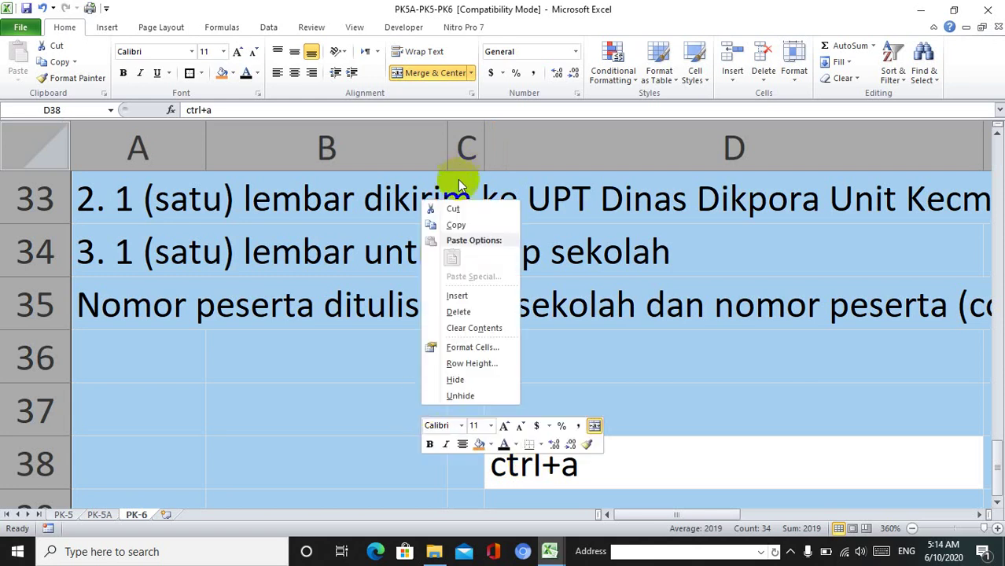
left_click(456, 226)
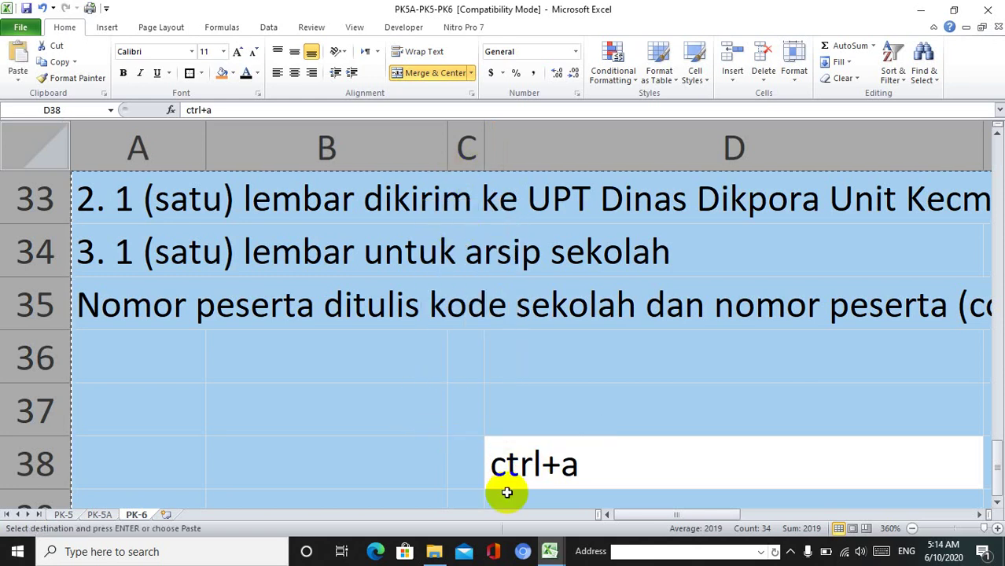
left_click(549, 551)
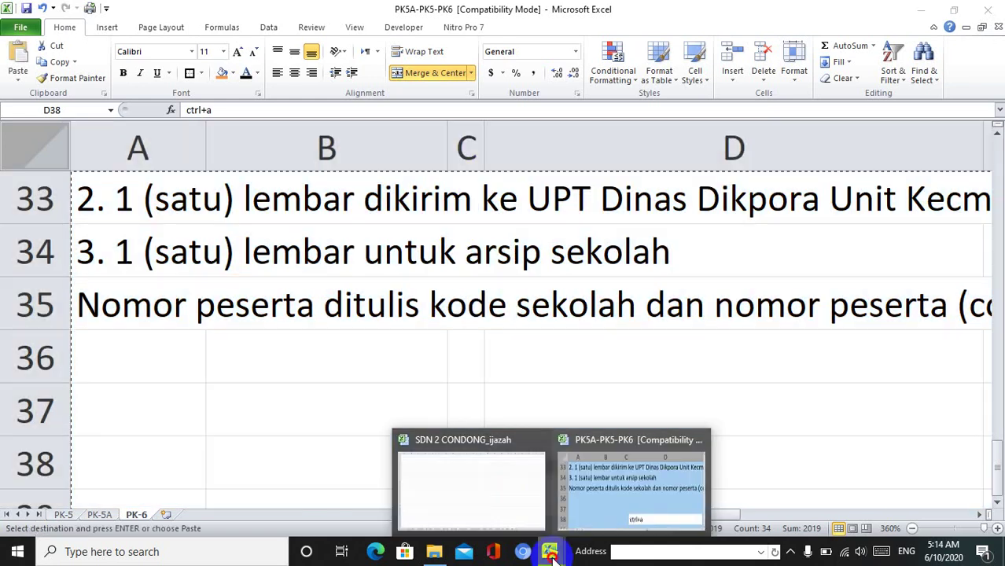
left_click(511, 507)
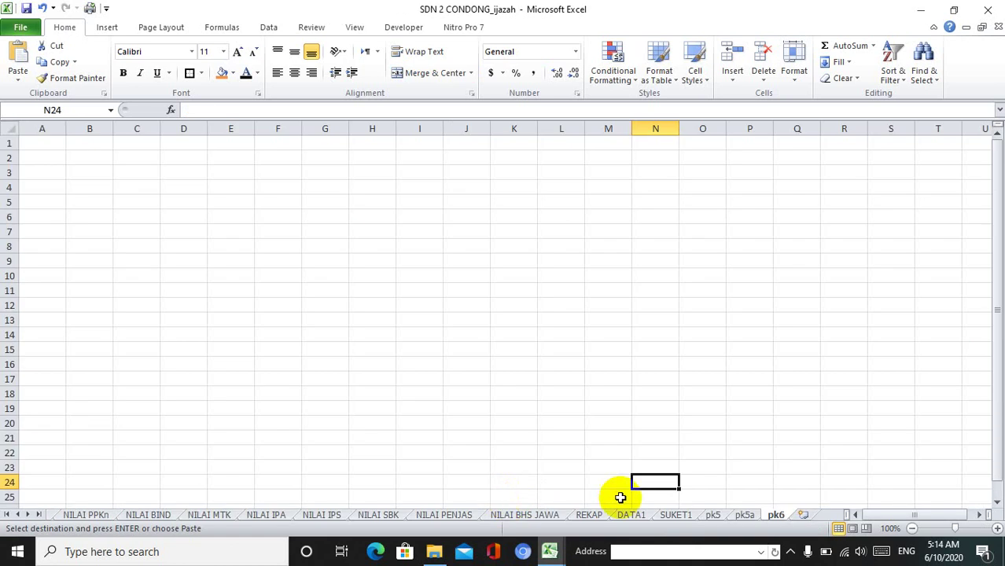
left_click(44, 142)
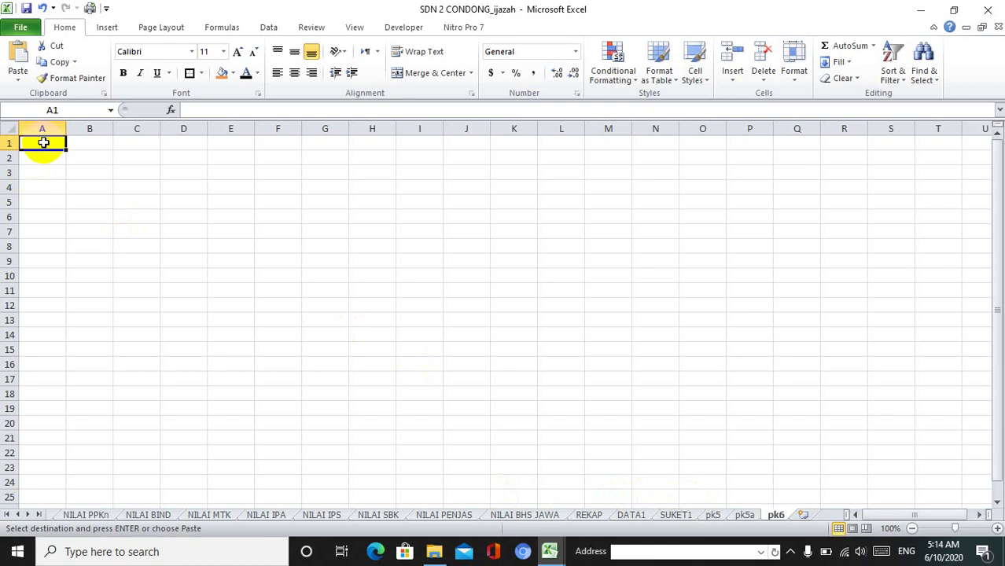
right_click(43, 142)
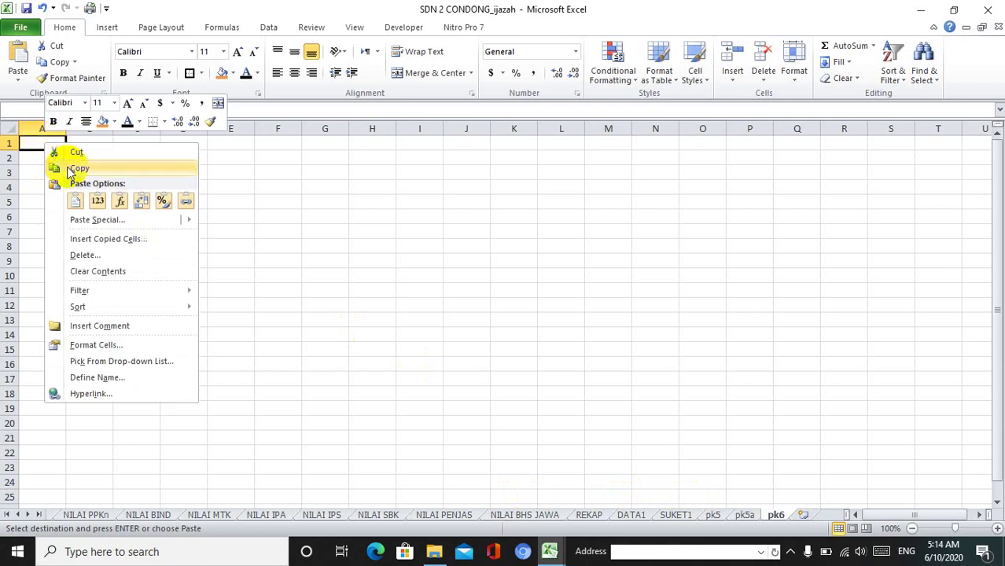
left_click(66, 167)
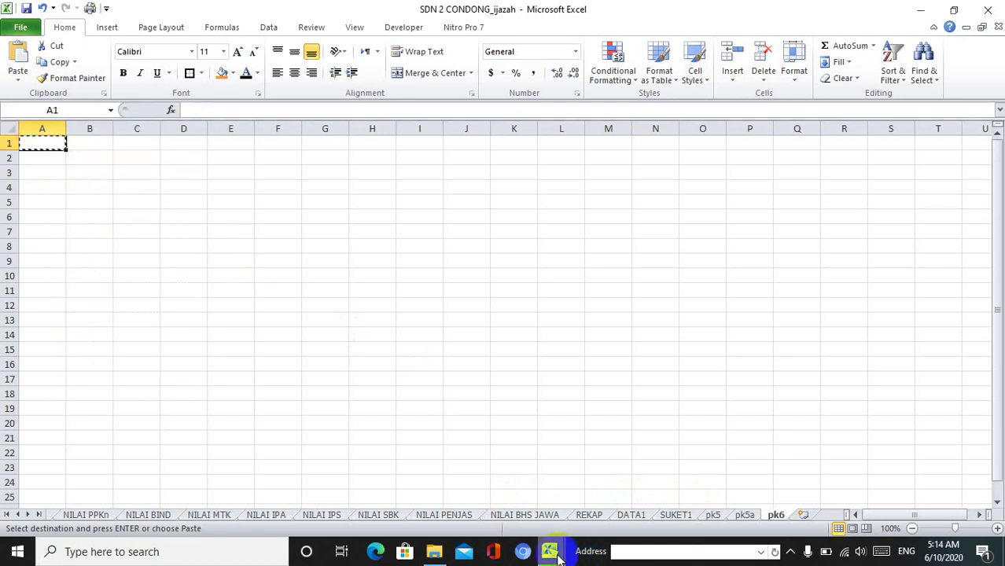
Copy the PK-6 content again and paste it at A1 of pk6.
mouse_move(549, 551)
left_click(601, 517)
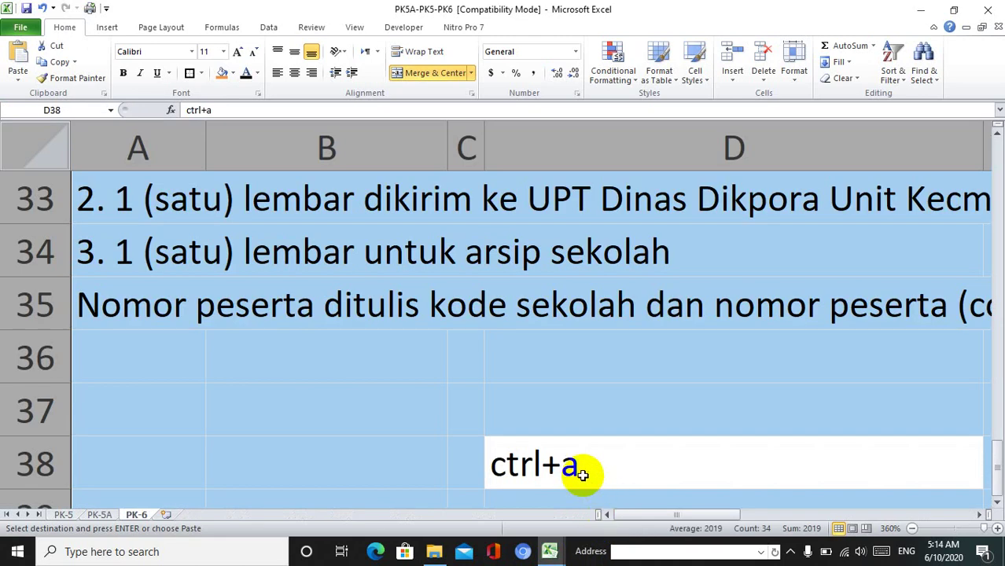
right_click(393, 363)
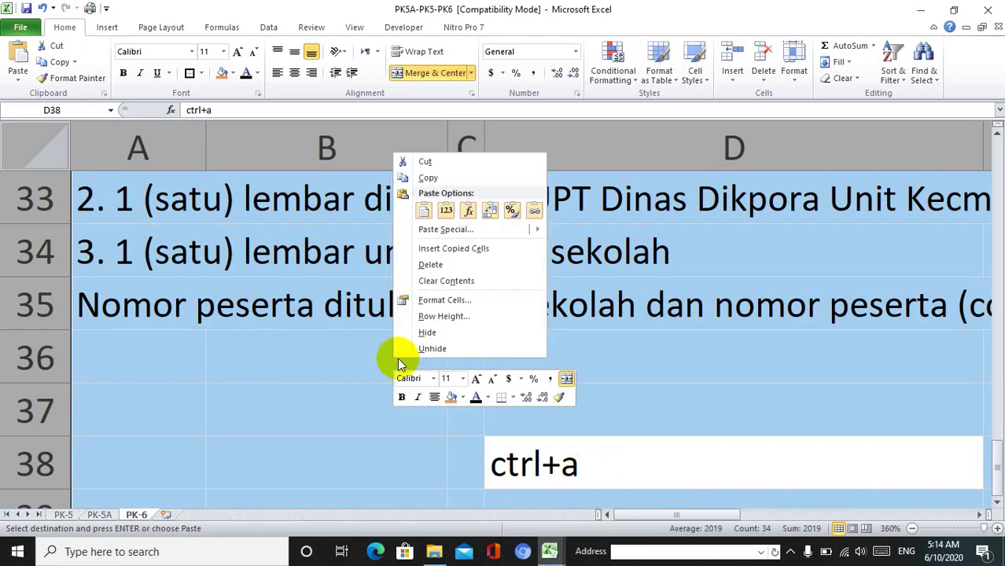
left_click(425, 178)
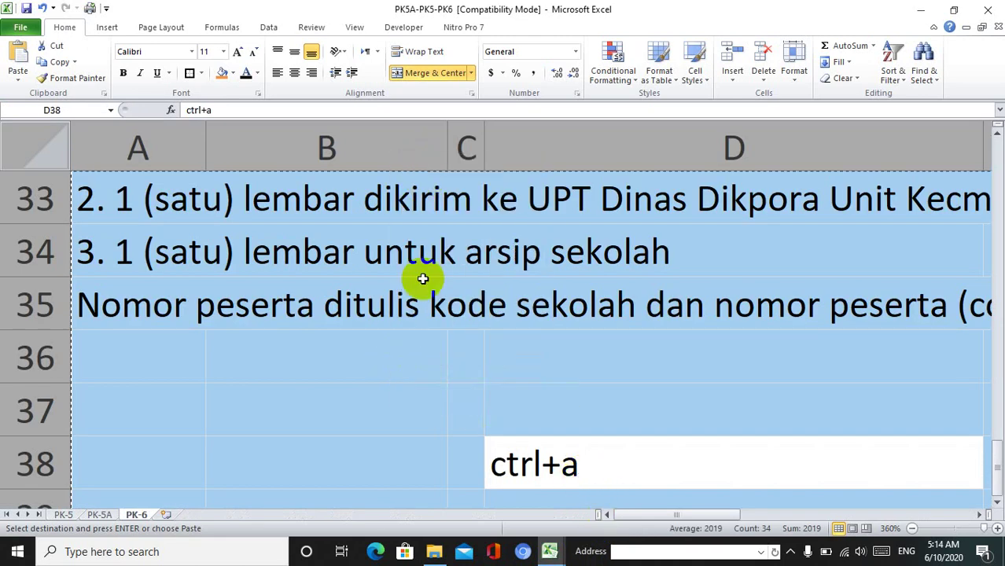
left_click(549, 549)
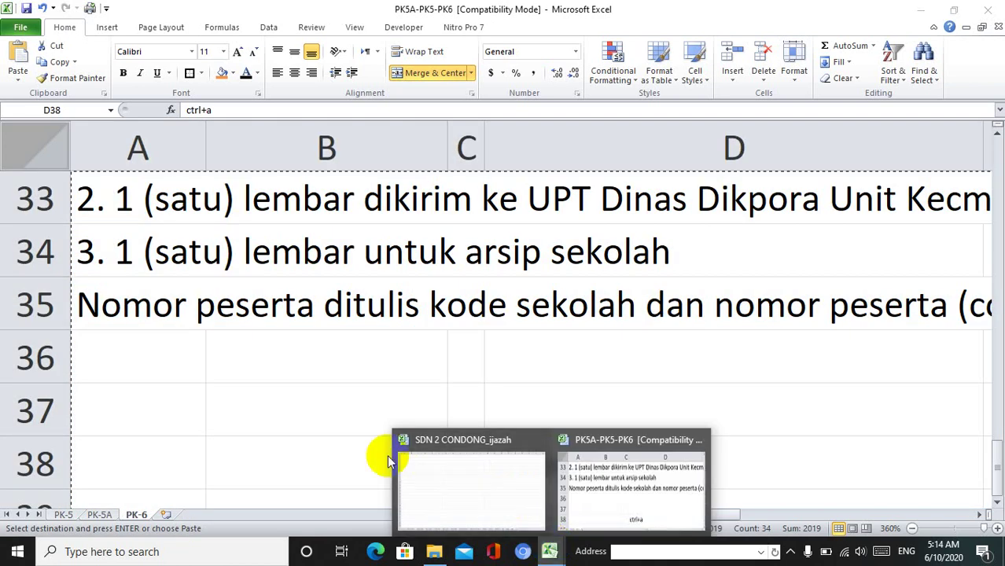
left_click(493, 509)
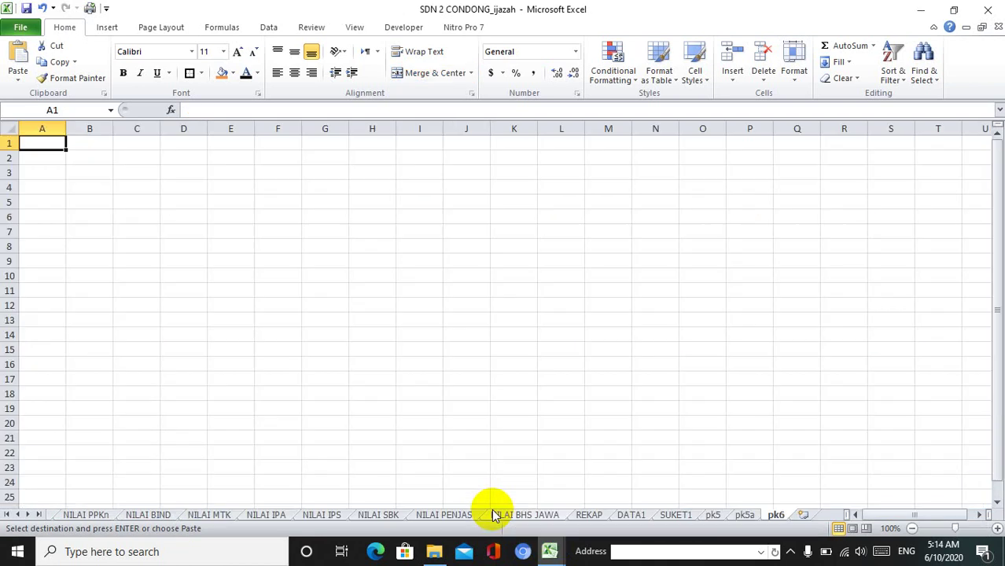
right_click(30, 144)
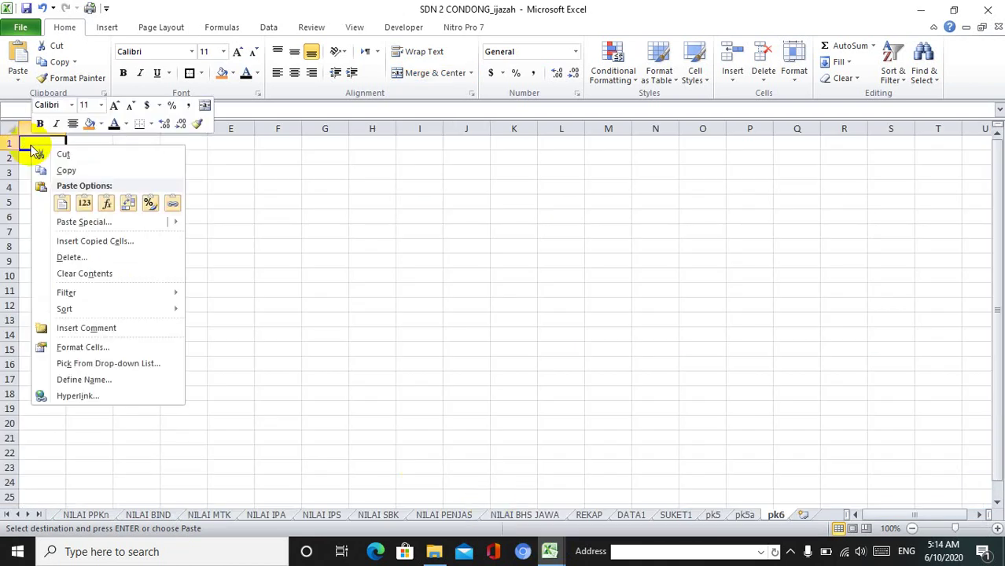
left_click(62, 204)
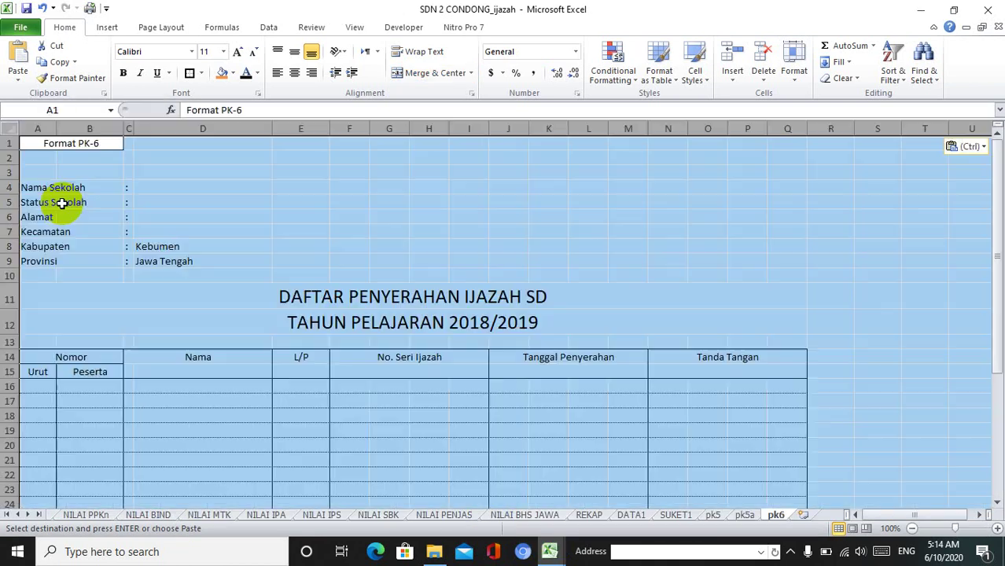
left_click(315, 228)
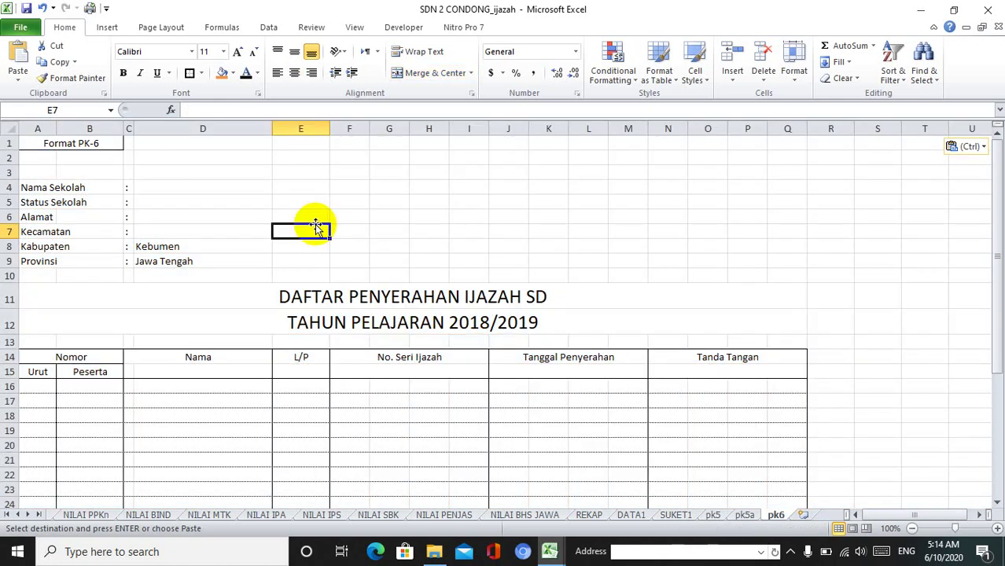
Save the workbook and link pk5's A8 to Identitas Siswa cell A11.
left_click(26, 8)
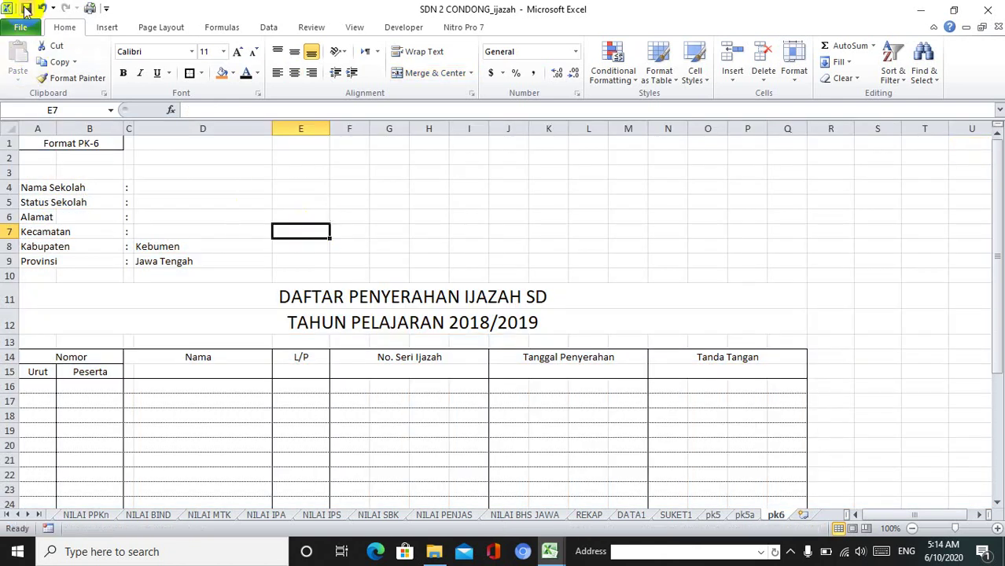
left_click(711, 519)
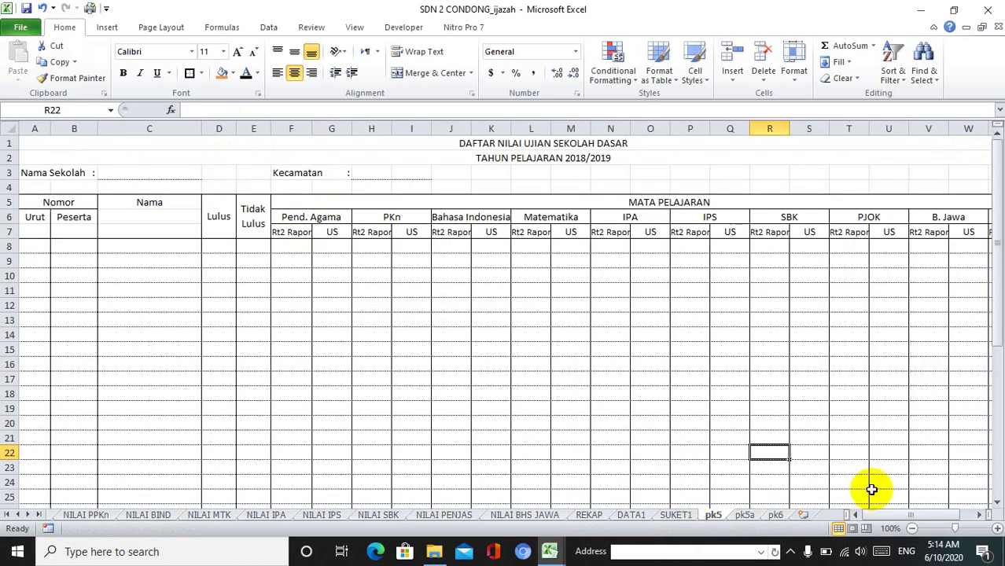
left_click(28, 245)
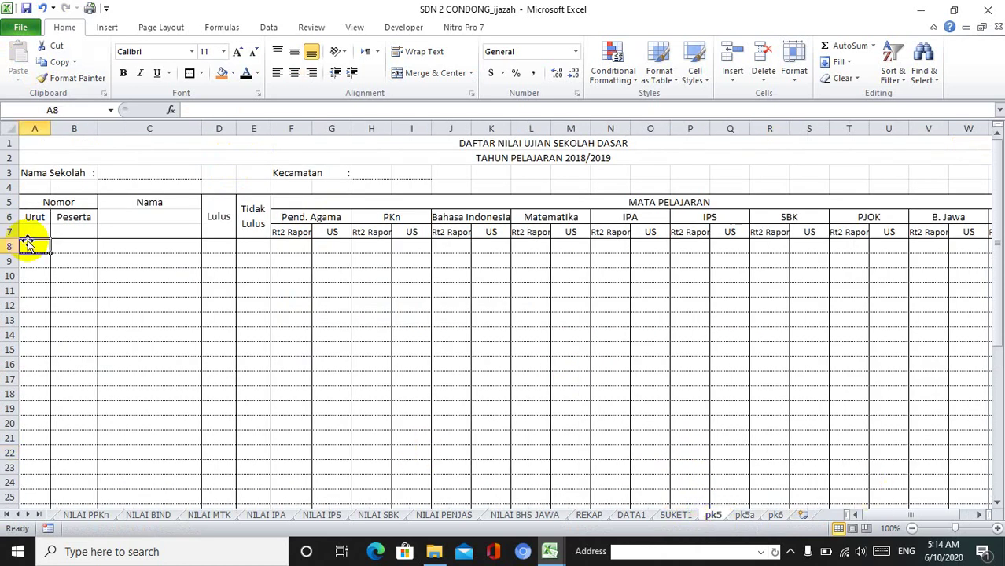
type("=")
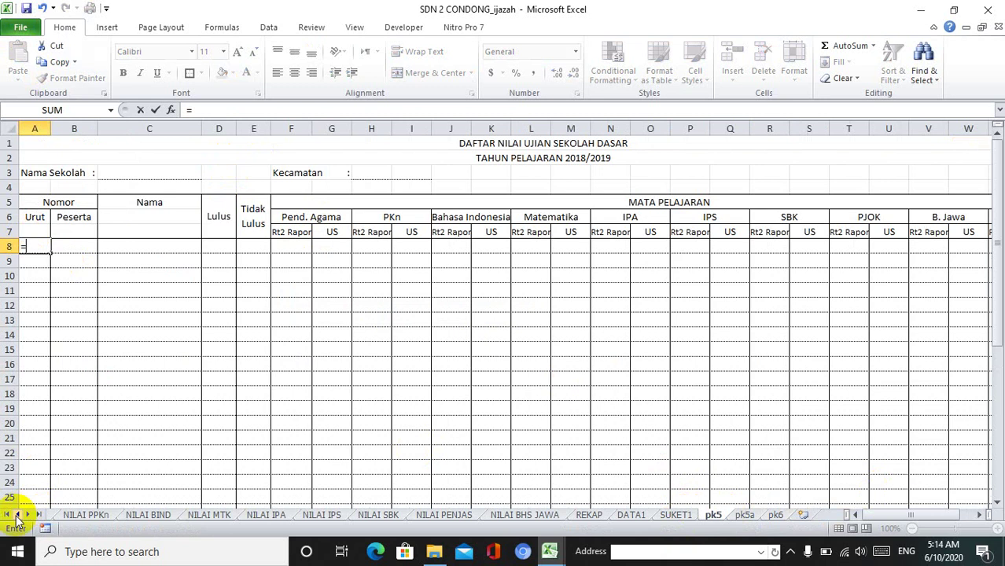
left_click(7, 514)
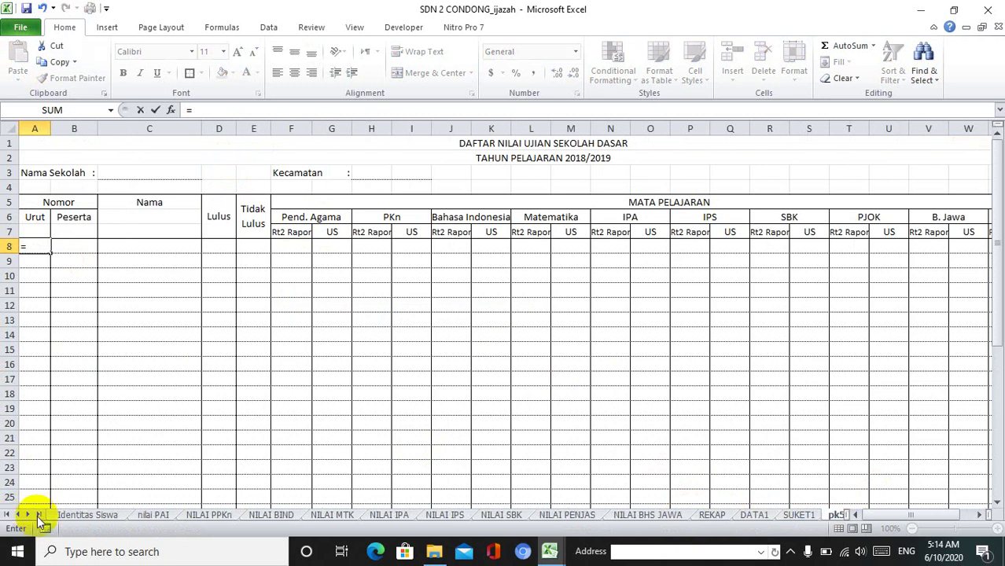
left_click(93, 513)
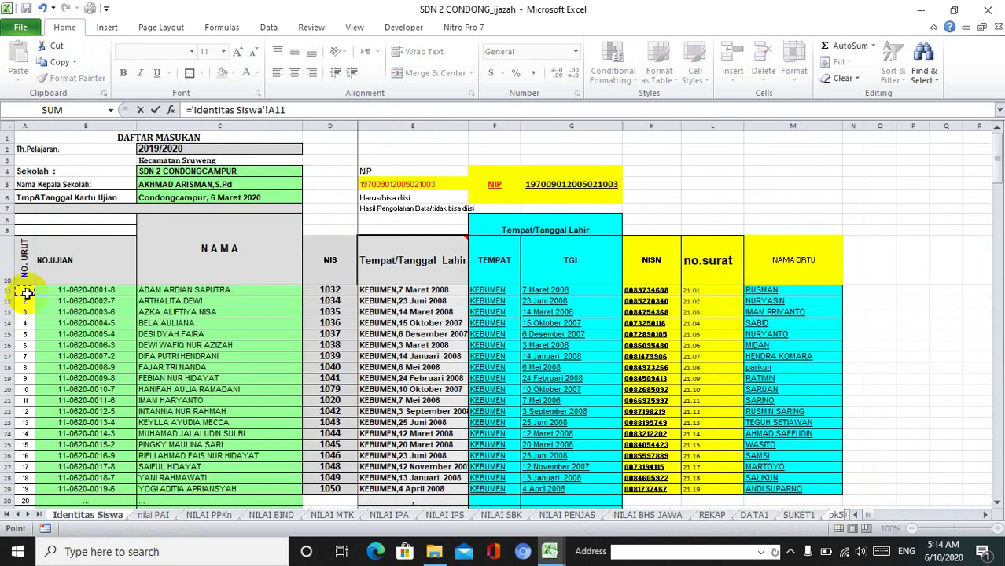
key("Return")
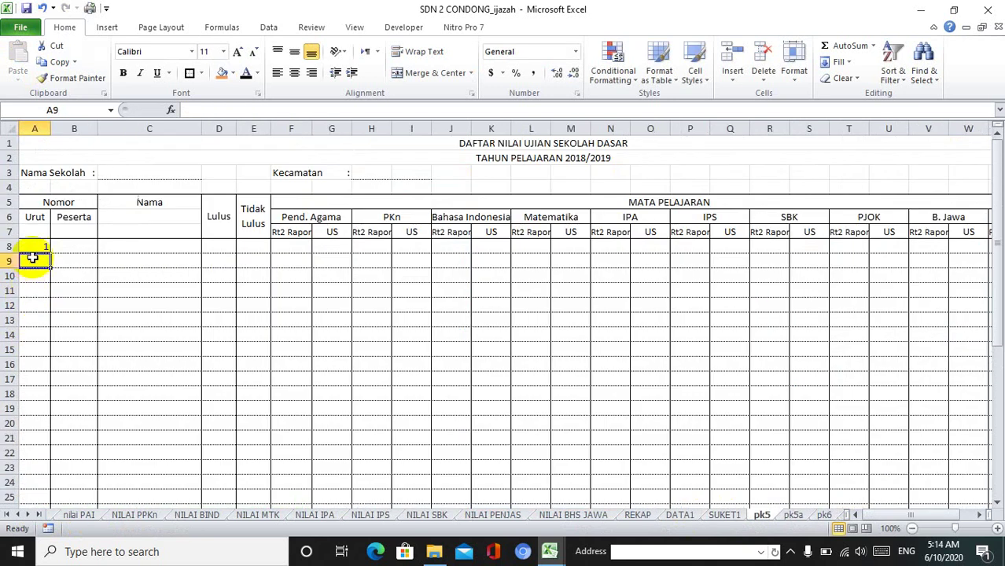
Fill the A8 link down to A29 so the Urut column shows 1–22.
left_click(39, 250)
mouse_move(56, 254)
left_mouse_down()
mouse_move(44, 517)
mouse_move(49, 424)
left_mouse_up()
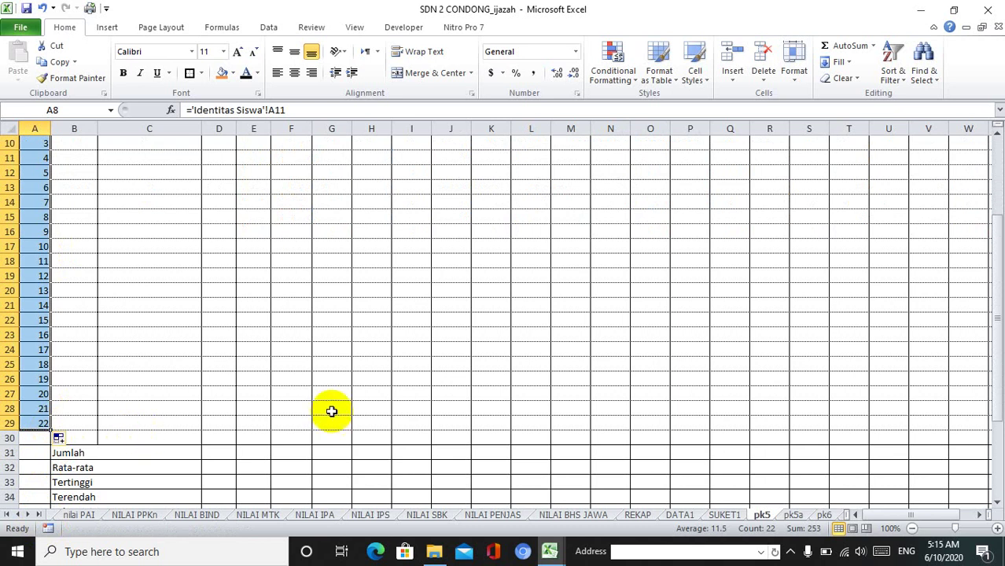
left_click_drag(996, 379, 992, 280)
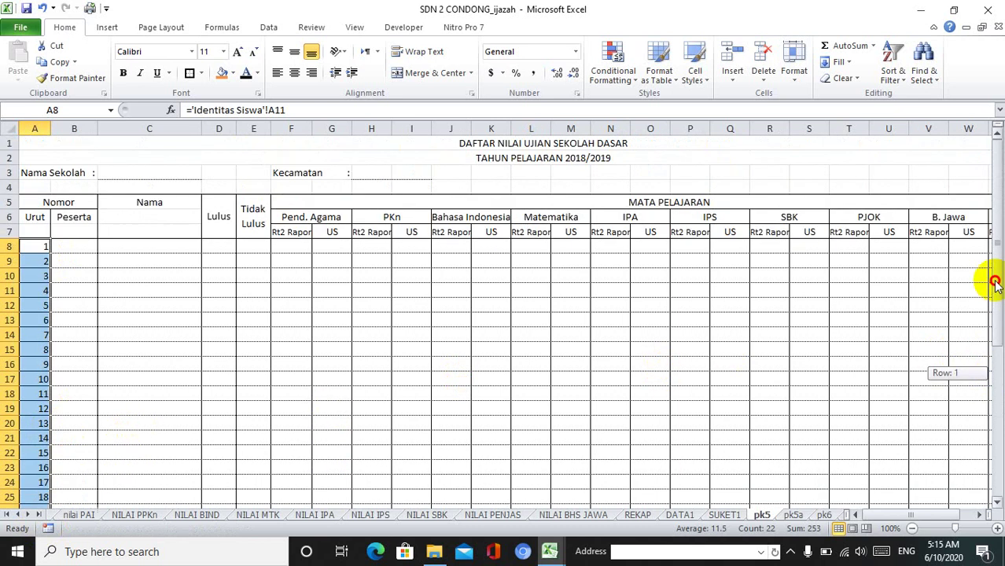
Link pk5 B8 to the first exam number on Identitas Siswa and fill it down to B29.
left_click(77, 244)
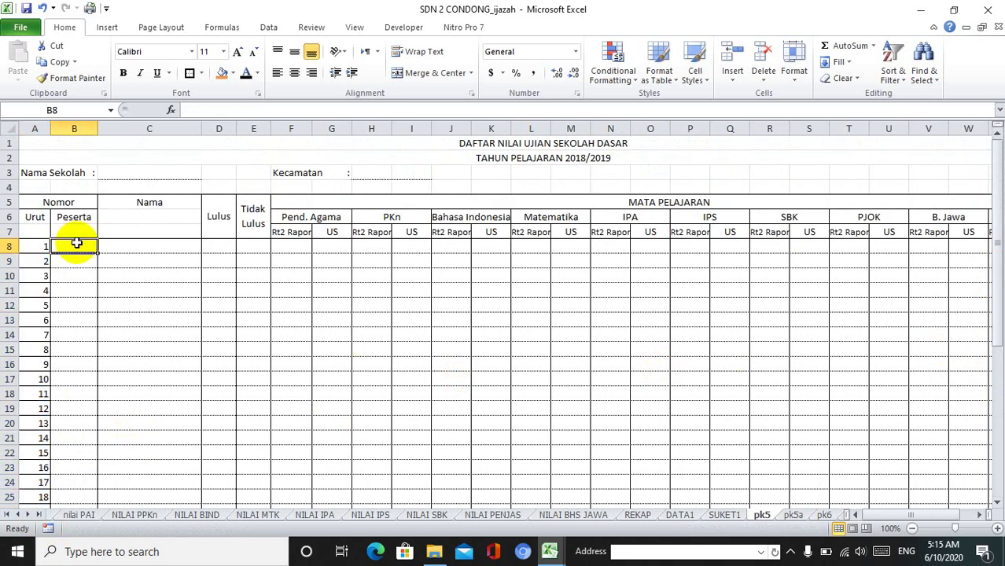
type("=")
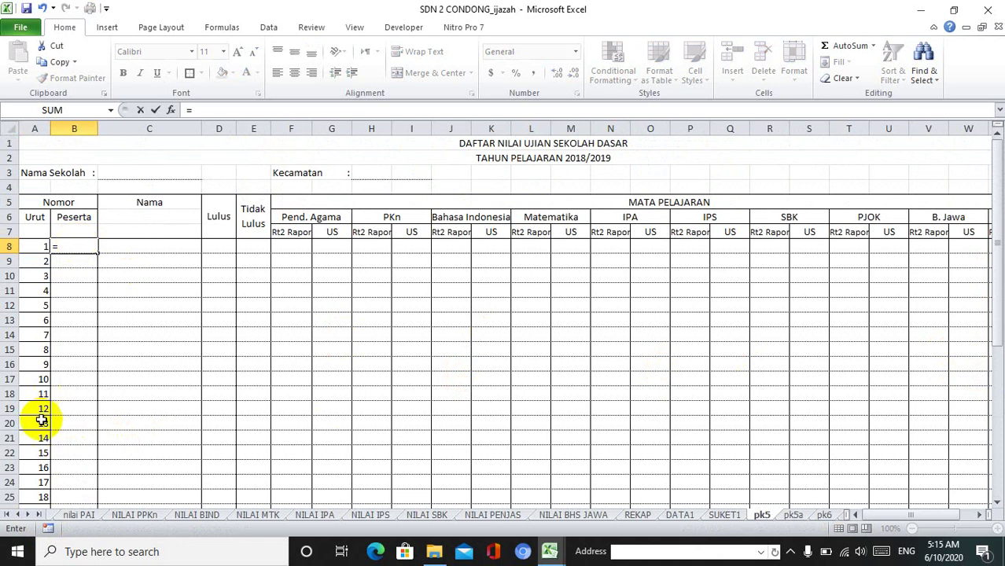
left_click(7, 515)
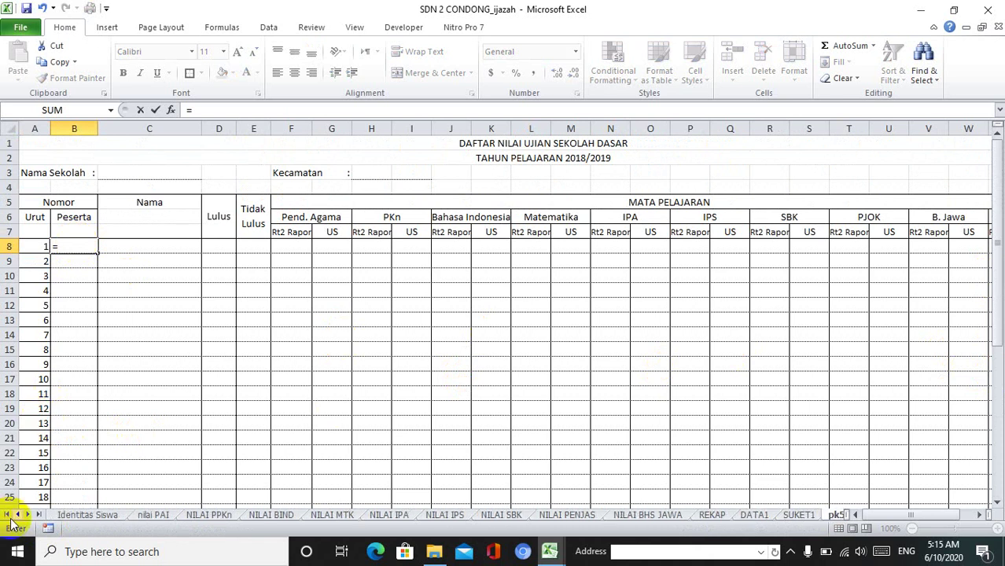
left_click(87, 514)
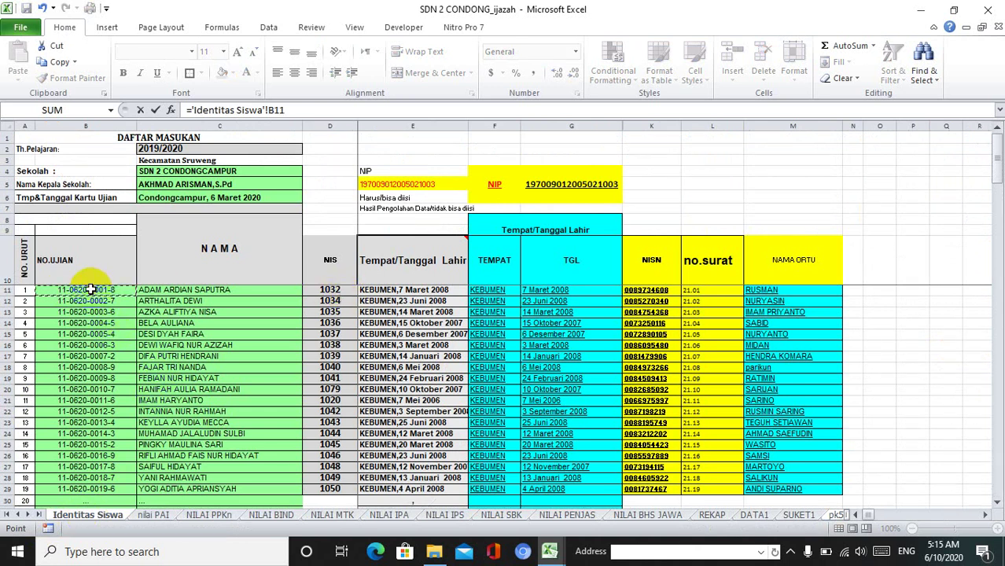
key("Return")
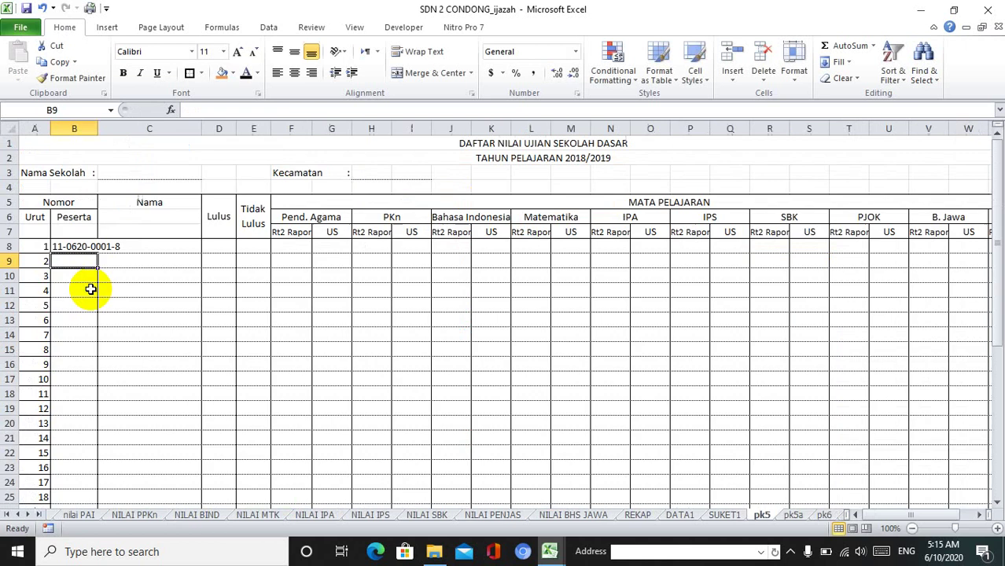
left_click(79, 246)
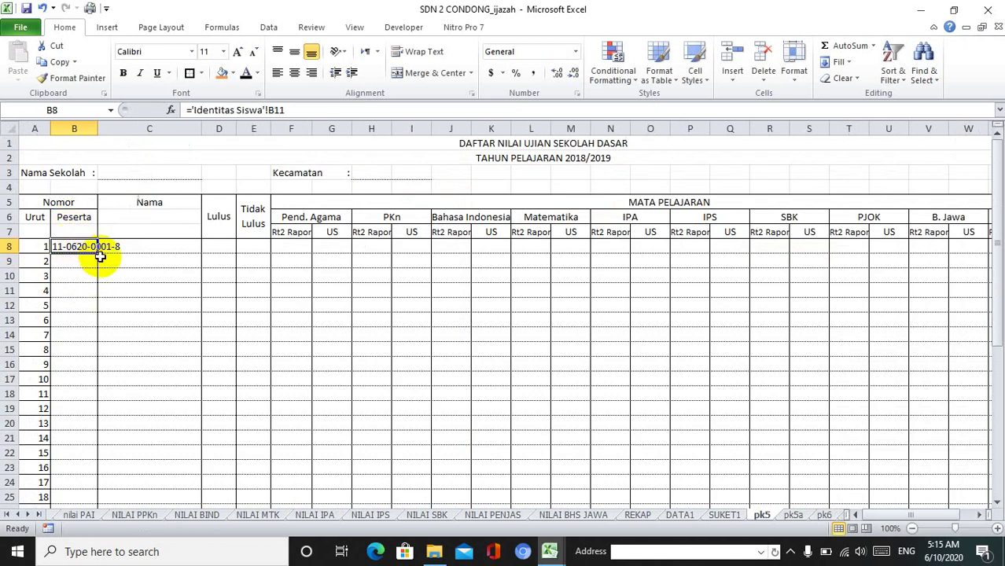
left_click_drag(96, 253, 80, 482)
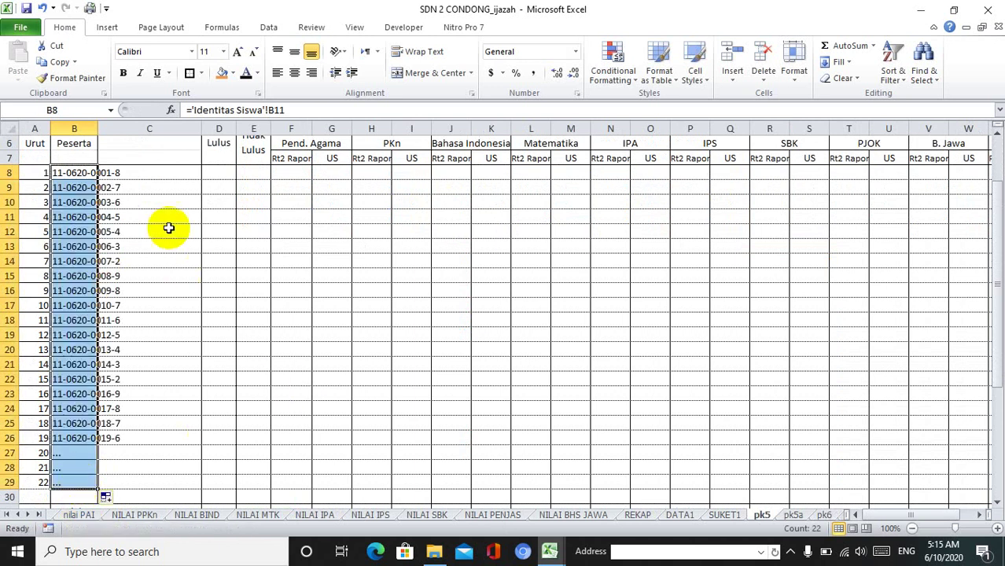
Start a link formula in C8 for the first student's name.
left_click(153, 170)
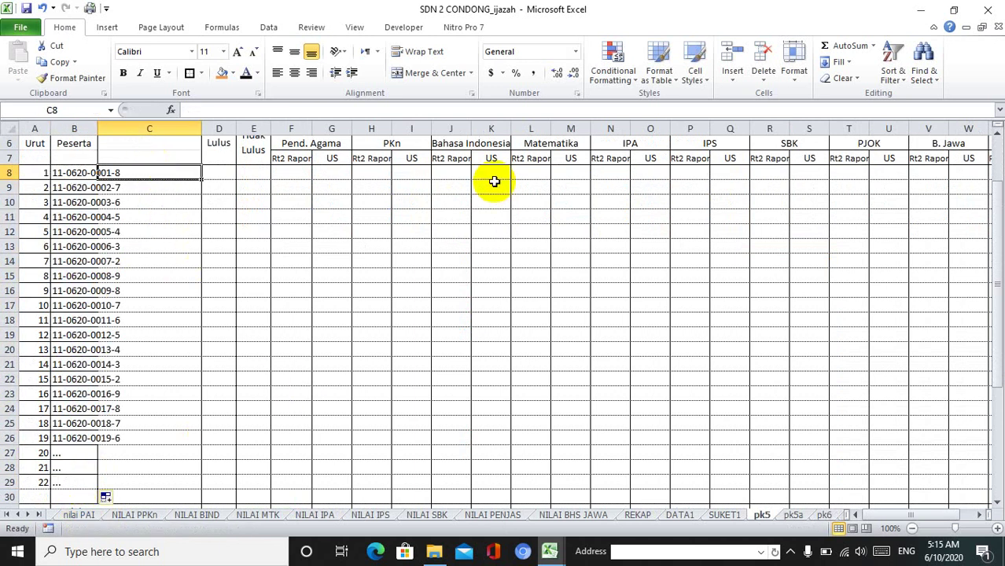
left_click_drag(997, 227, 997, 193)
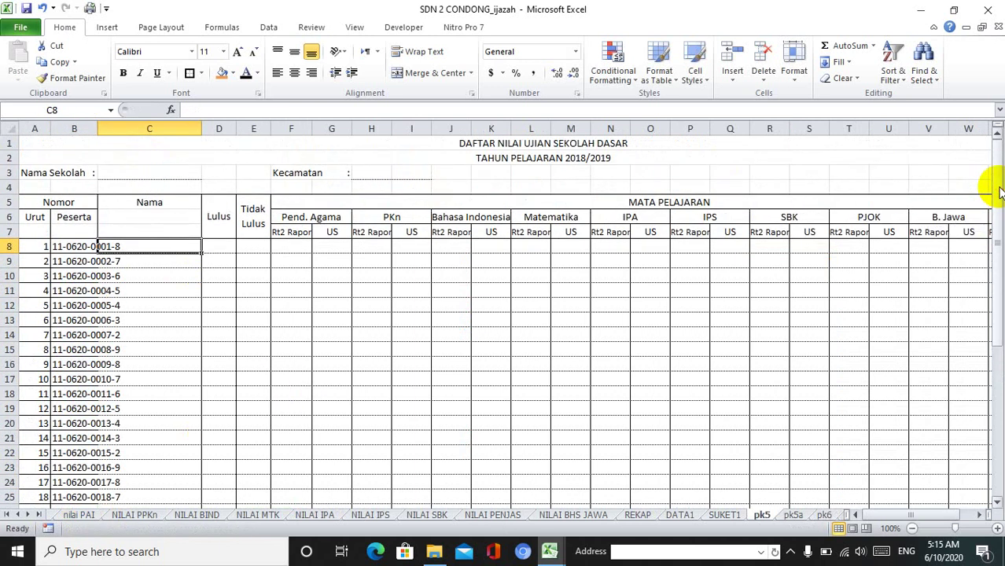
type("=")
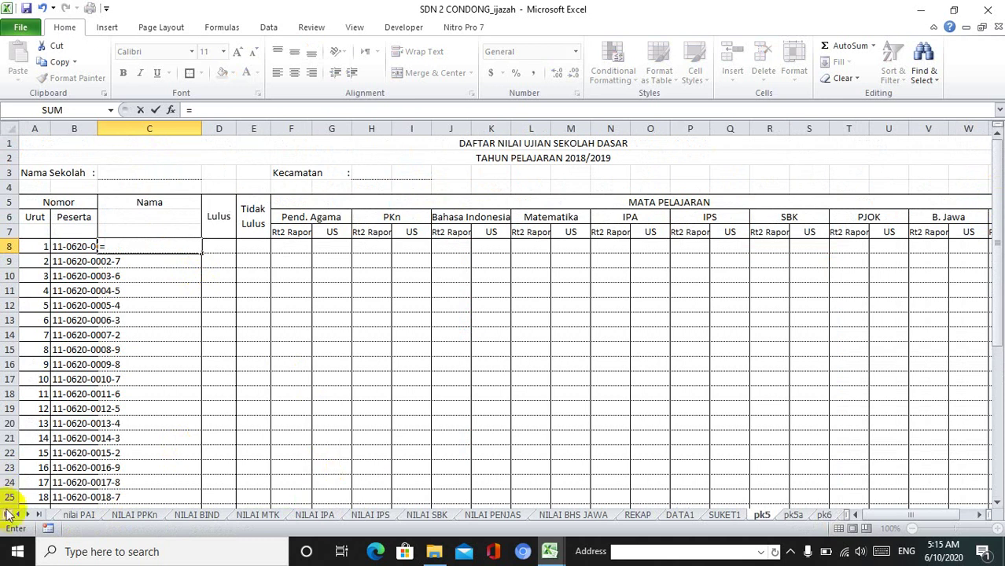
Point C8 at the first name on Identitas Siswa and copy that link down the Nama column.
left_click(11, 514)
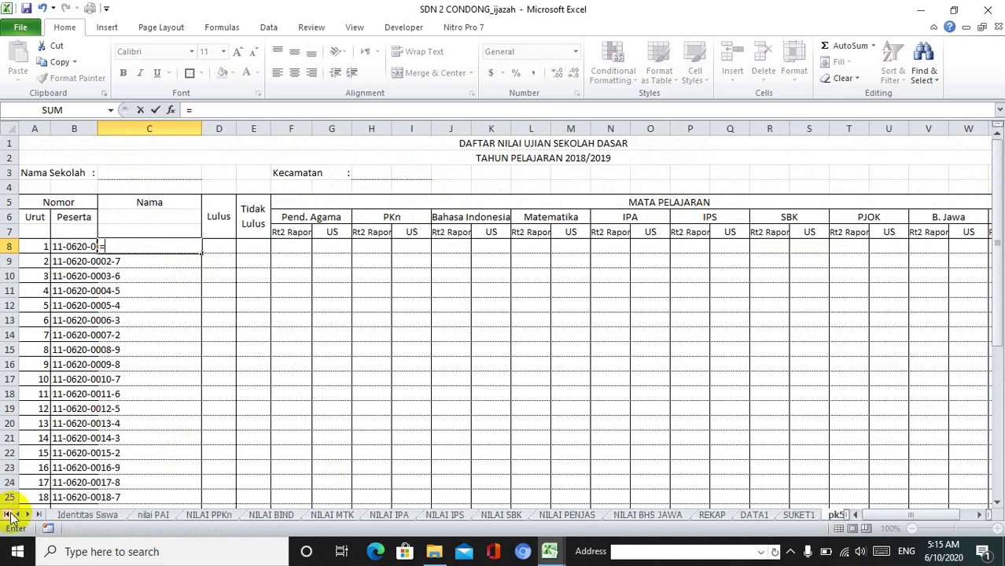
left_click(70, 516)
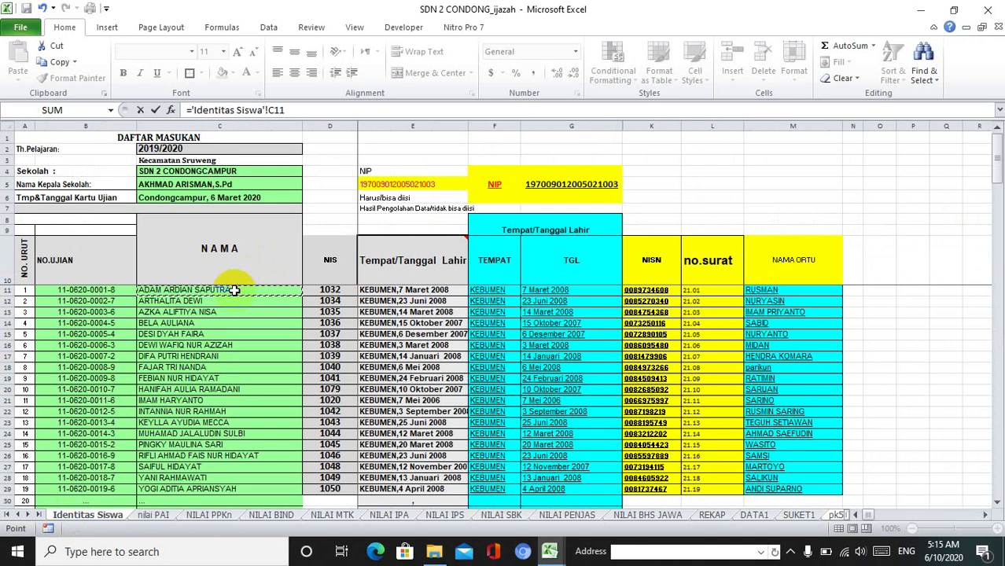
key("Return")
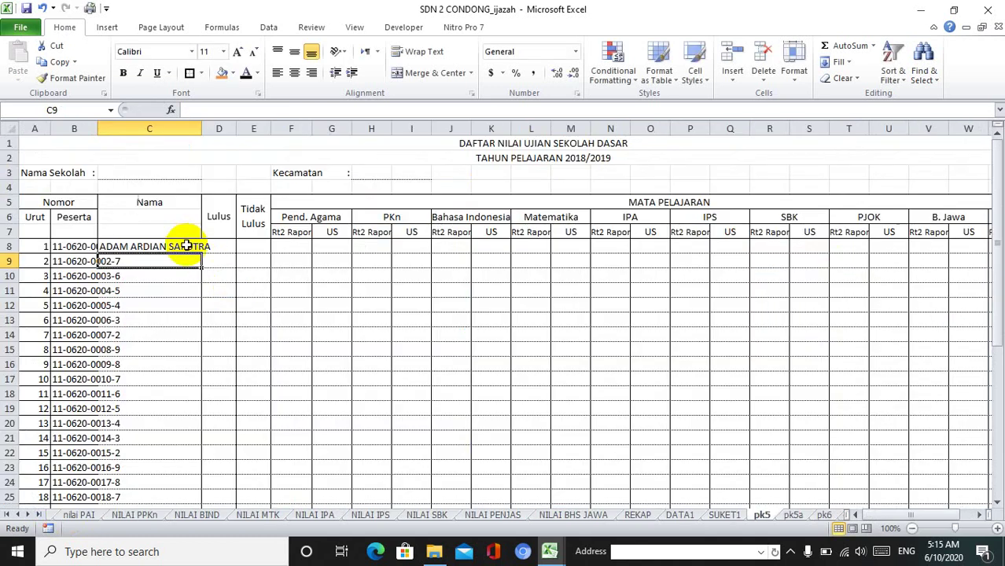
left_click(188, 245)
mouse_move(200, 253)
left_mouse_down()
mouse_move(186, 541)
mouse_move(181, 497)
left_mouse_up()
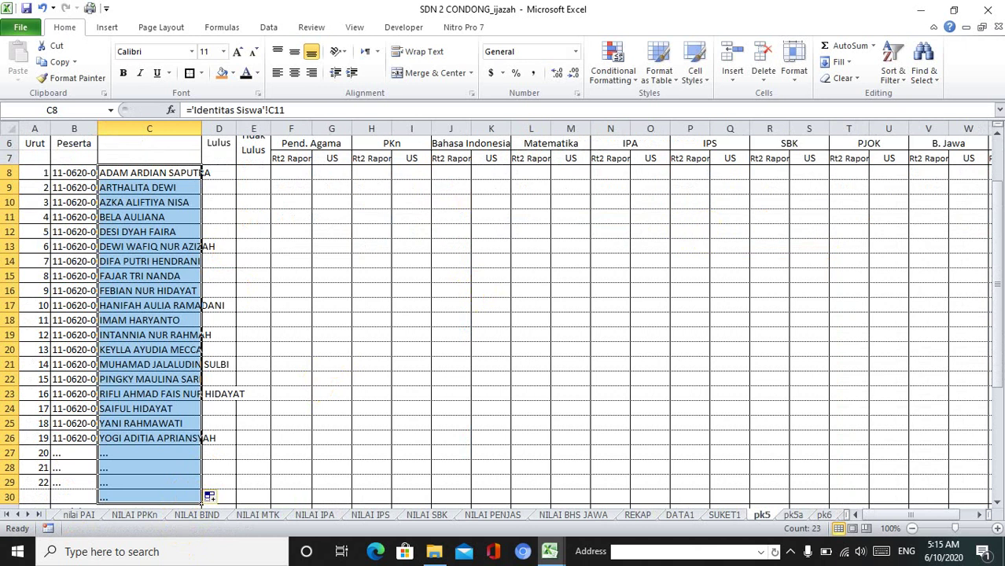
left_click_drag(996, 287, 996, 267)
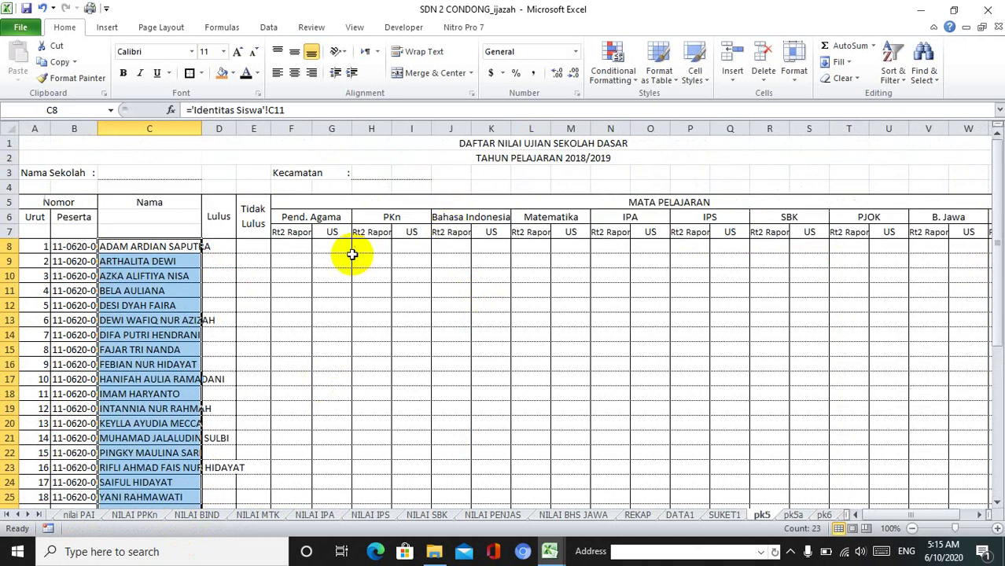
Link G8 to nilai PAI K9 and fill the Pend. Agama US scores down to G26.
left_click(325, 252)
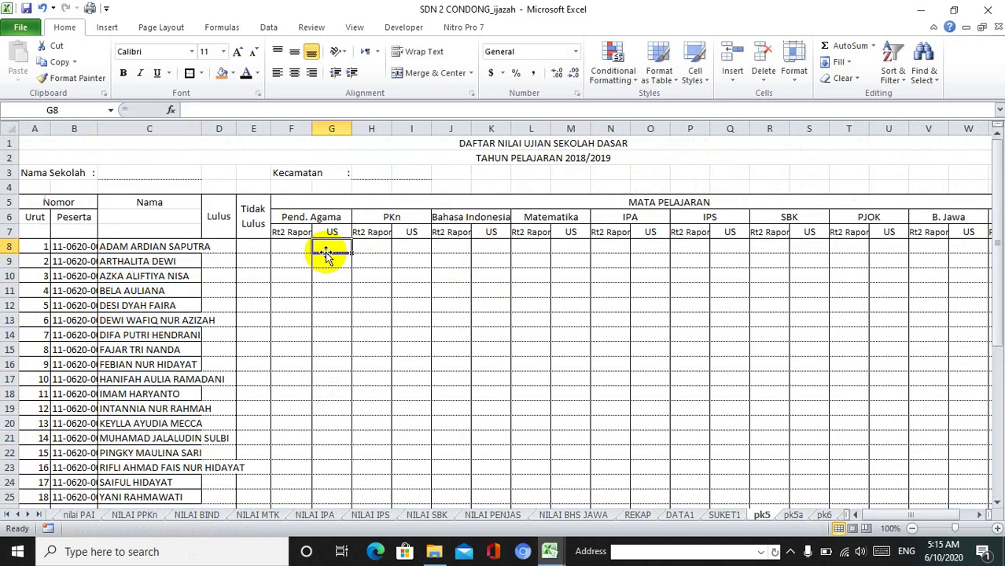
type("=")
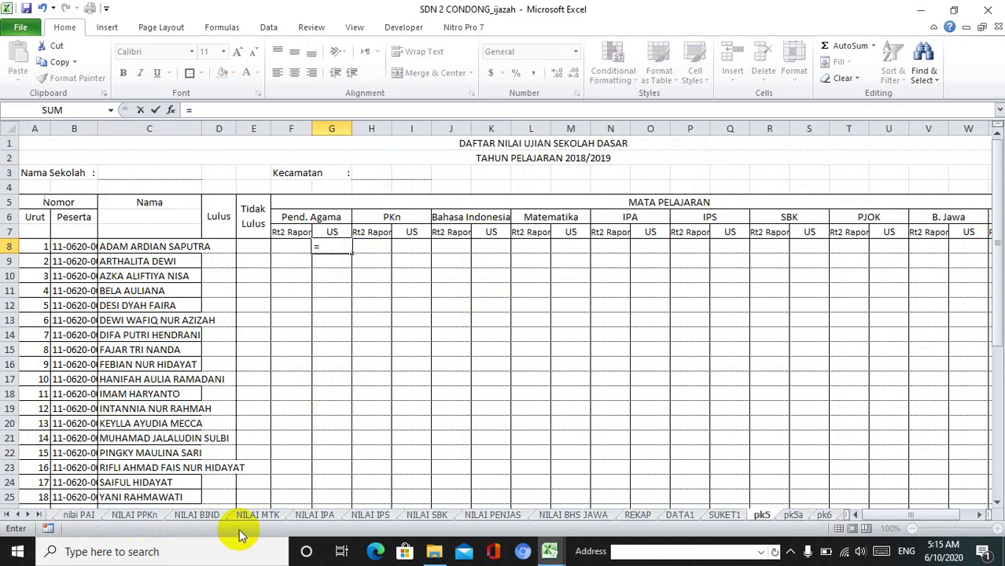
left_click(81, 513)
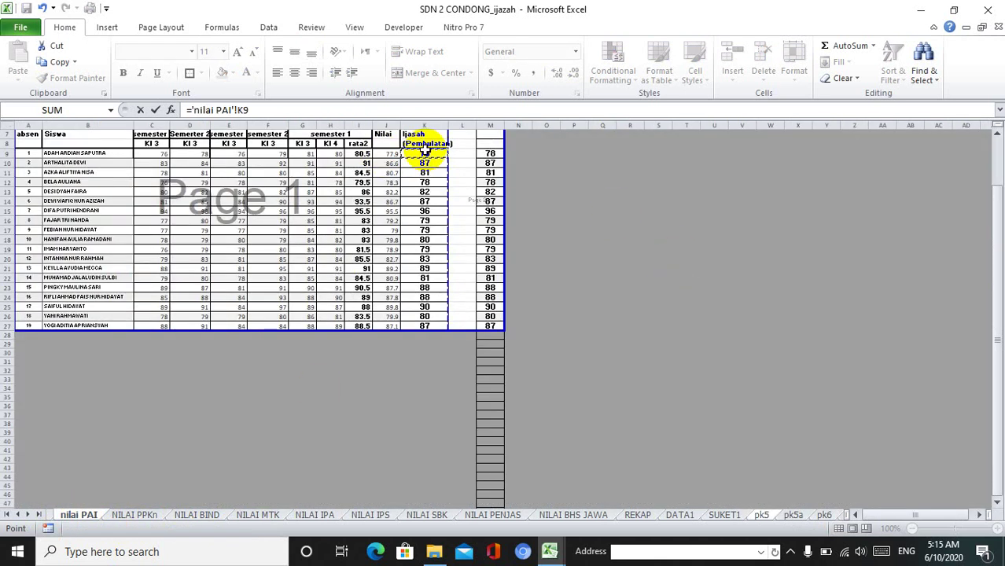
key("Return")
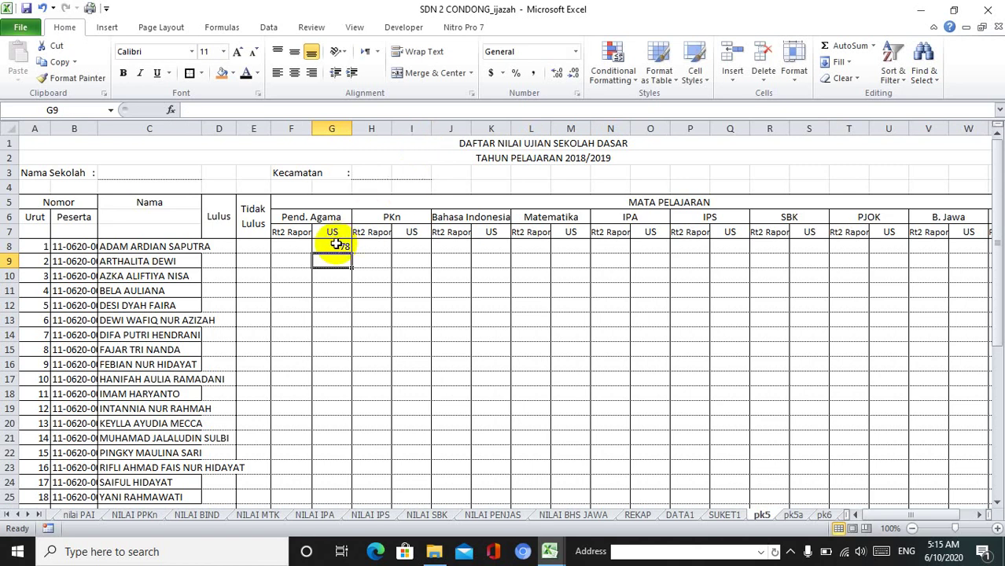
left_click(336, 245)
left_click_drag(353, 254, 339, 462)
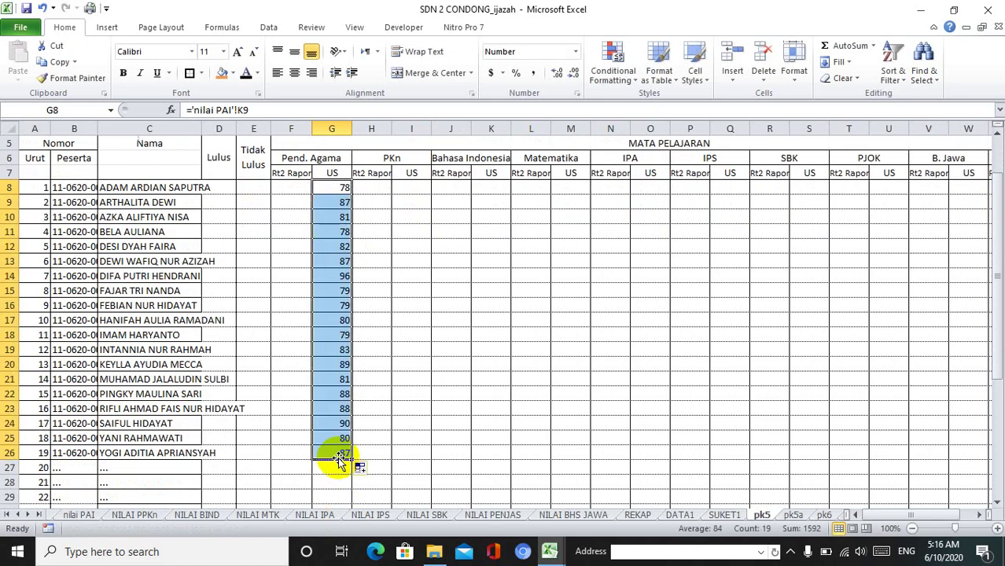
On pk5a, link A8 to pk5's row number and fill the No. column down.
left_click(793, 516)
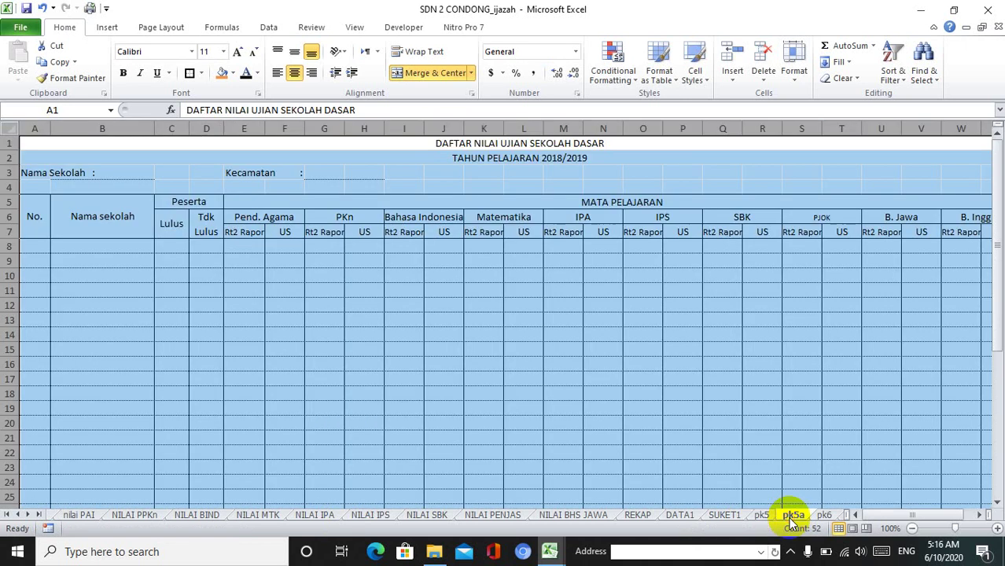
left_click(30, 250)
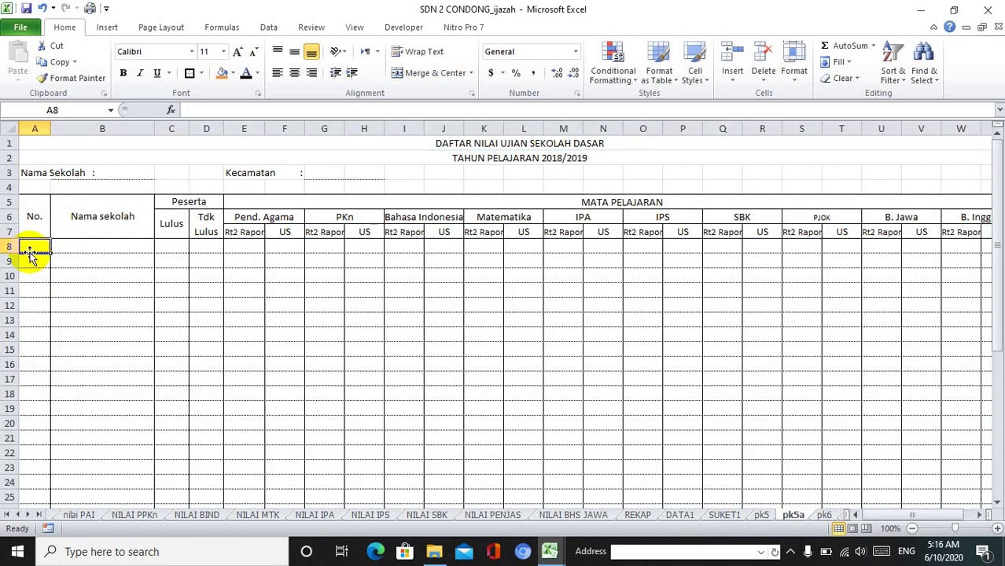
type("=")
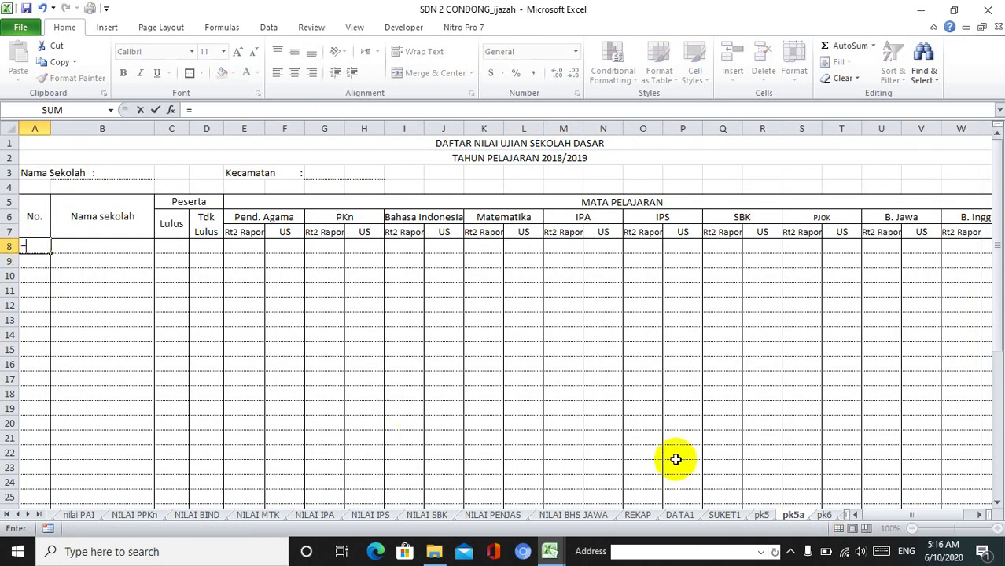
left_click(761, 515)
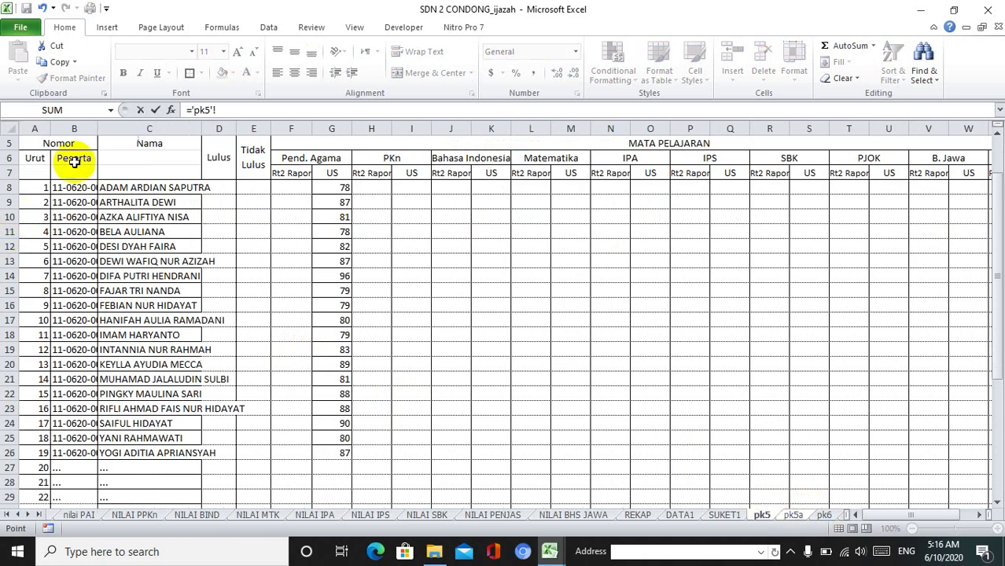
key("Return")
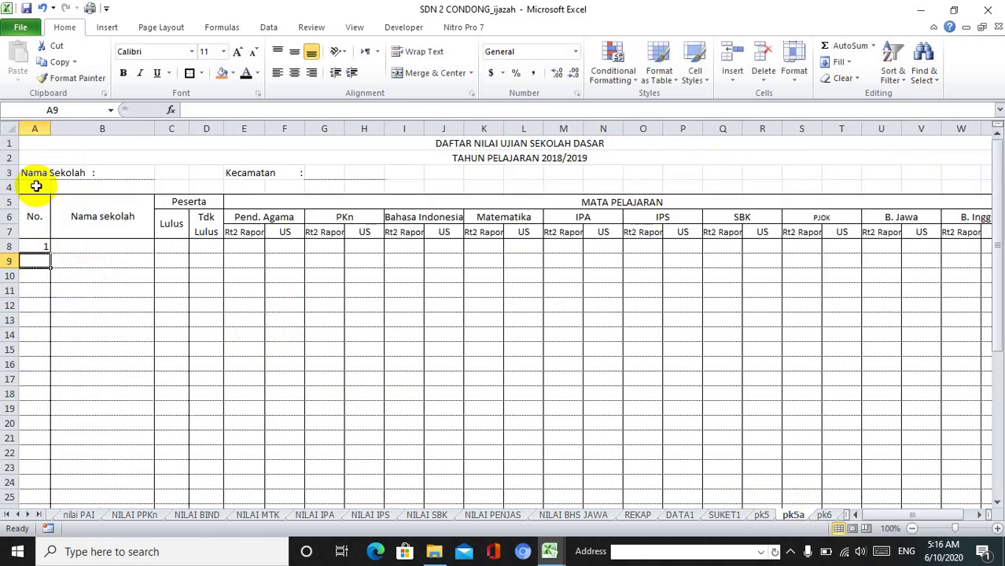
left_click(34, 247)
mouse_move(51, 253)
left_mouse_down()
mouse_move(50, 525)
mouse_move(28, 442)
left_mouse_up()
left_click_drag(998, 291, 999, 141)
Link pk5a B8 to the school name SDN 2 CONDONGCAMPUR in Identitas Siswa C4, then return to pk5.
left_click(38, 250)
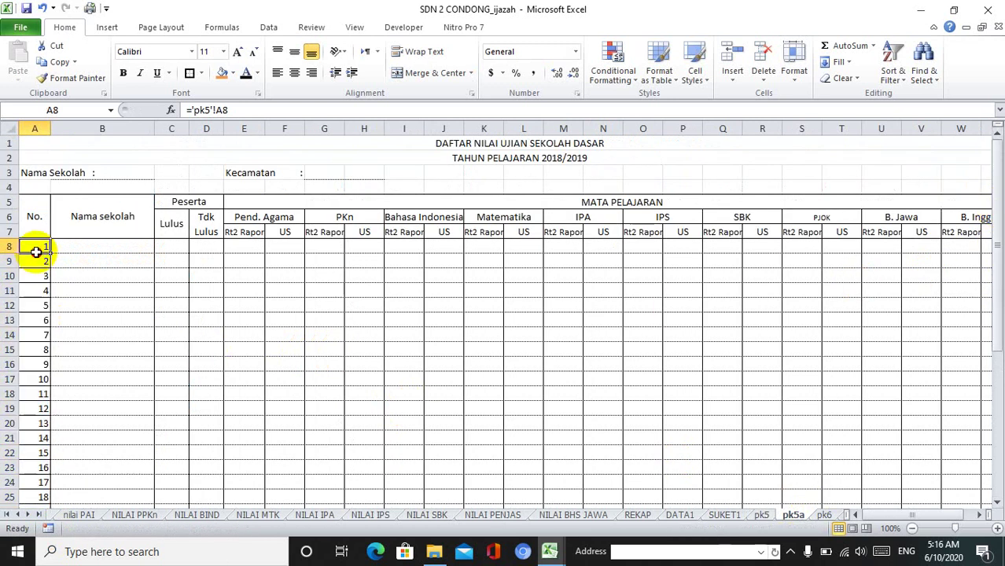
mouse_move(50, 253)
left_mouse_down()
mouse_move(128, 254)
mouse_move(114, 254)
left_mouse_up()
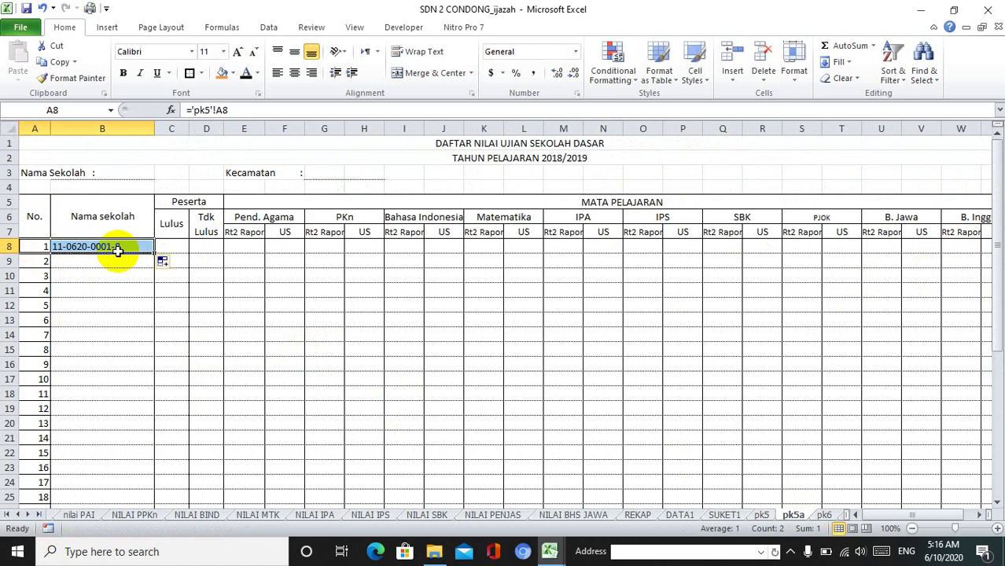
left_click(108, 247)
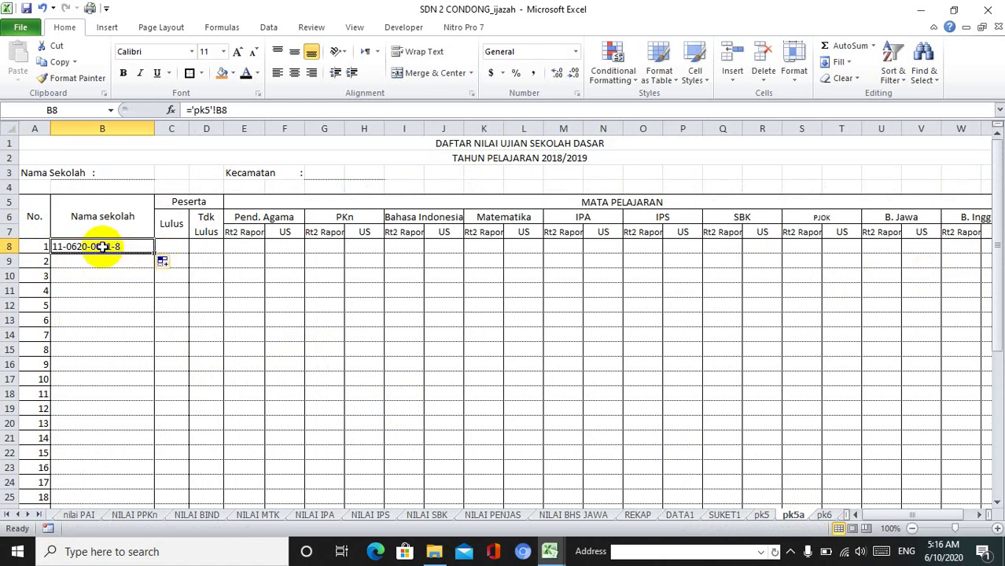
type("=")
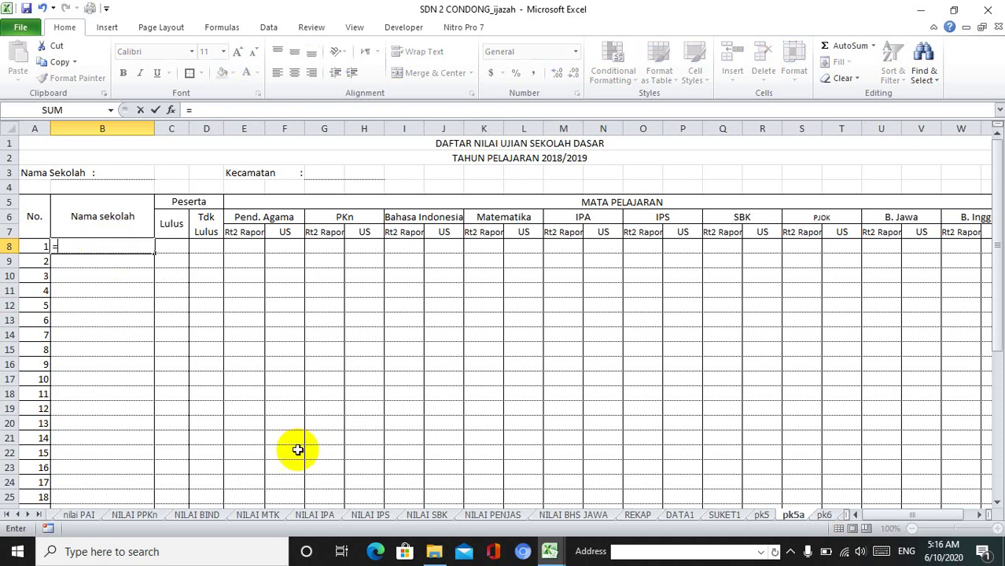
left_click(48, 516)
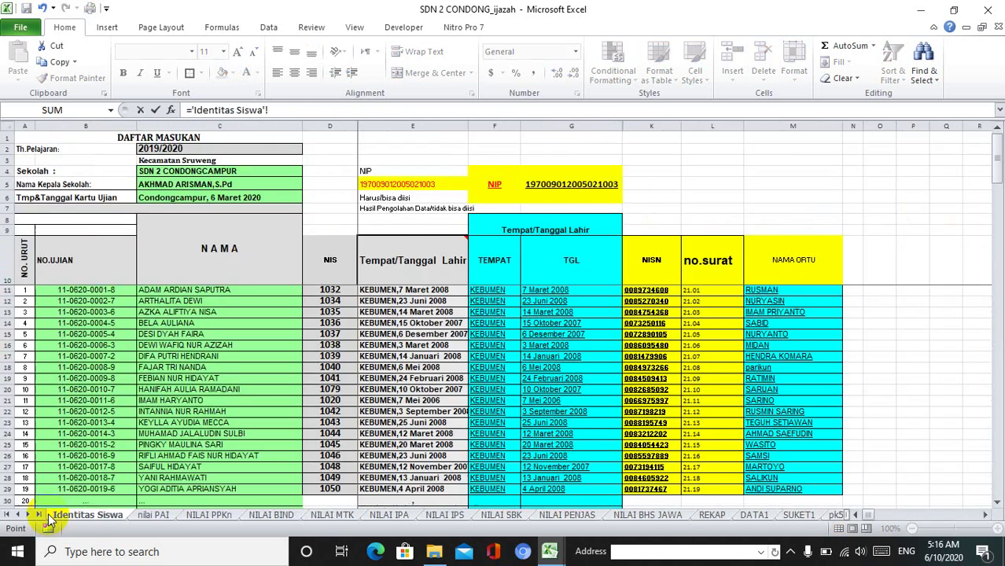
left_click(167, 174)
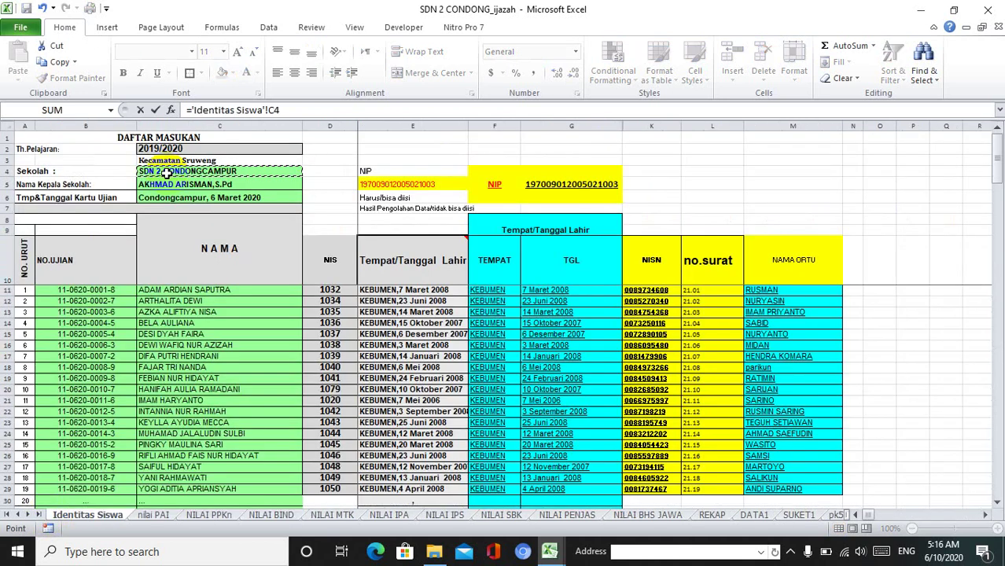
key("Return")
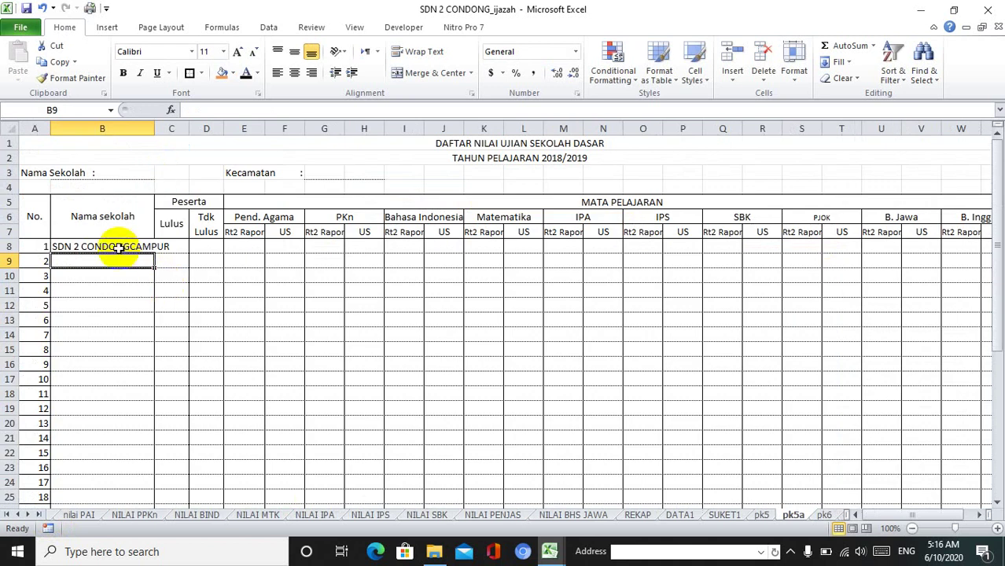
left_click(761, 515)
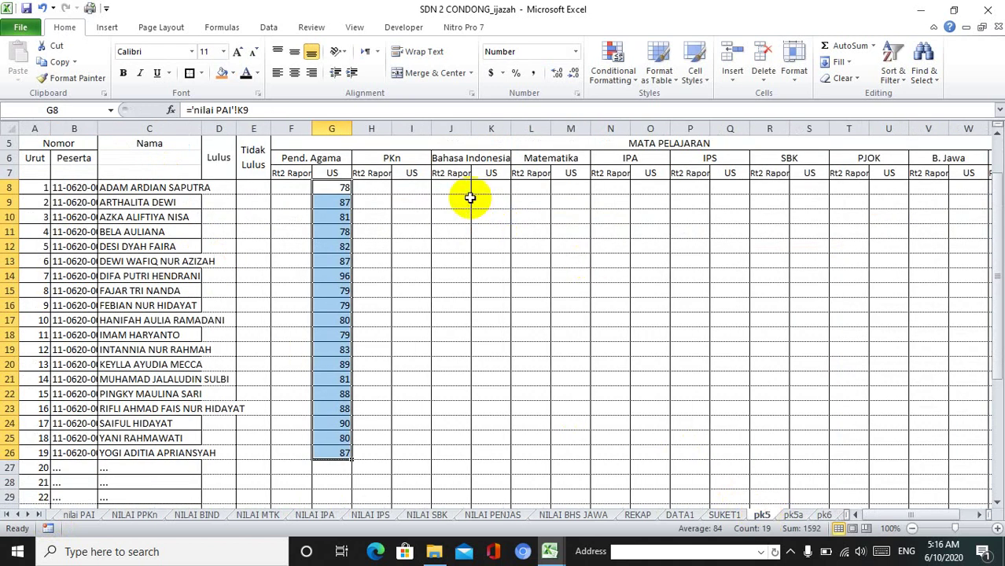
Link I8 to NILAI PPKn K9 and fill the PKn US scores down to I26.
left_click(421, 187)
type("=")
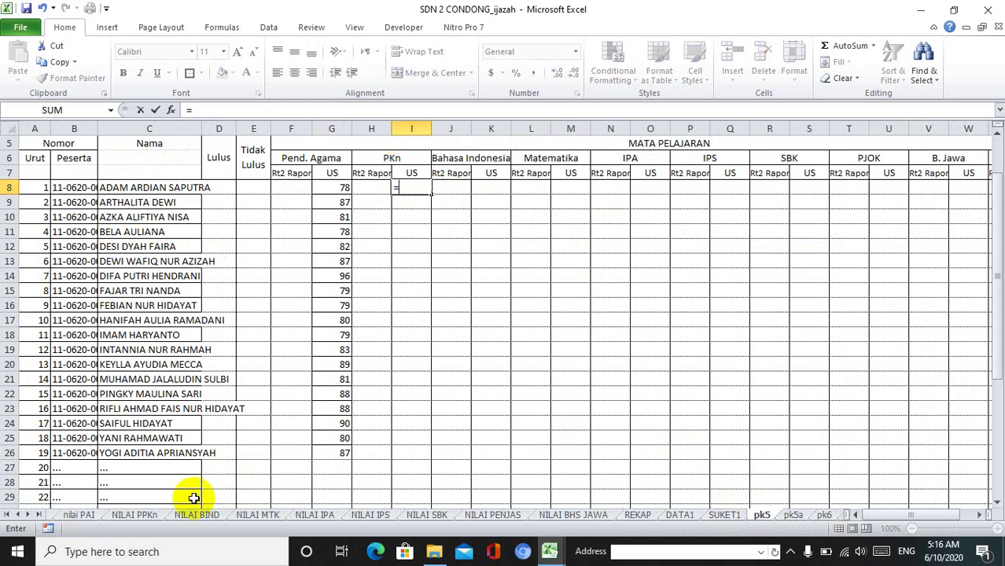
left_click(138, 515)
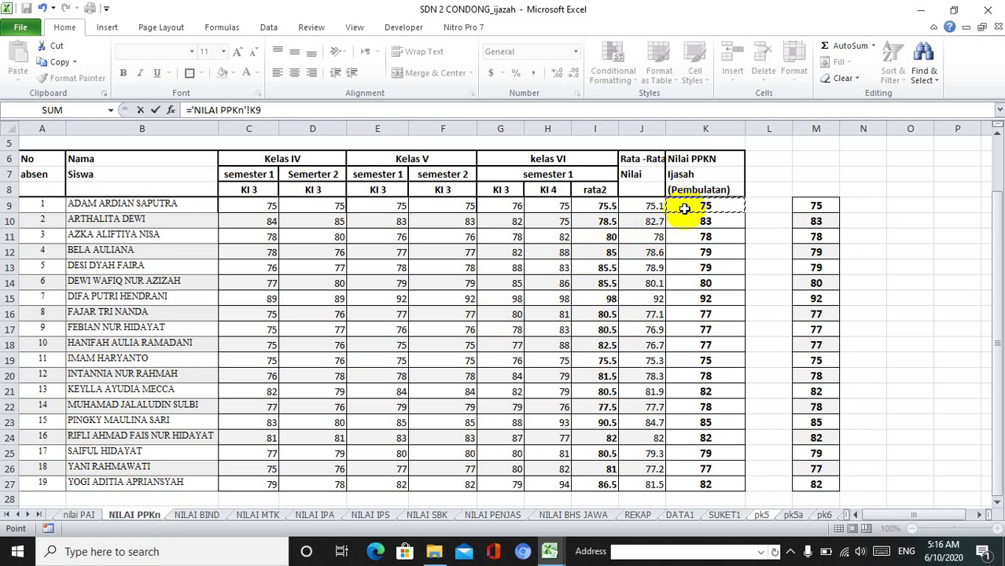
key("Return")
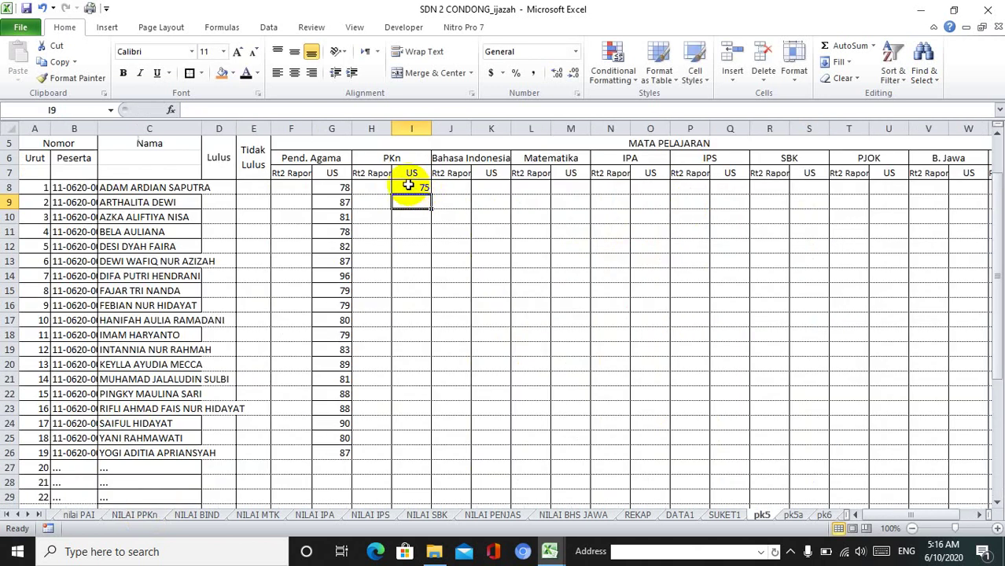
left_click(404, 187)
left_click_drag(430, 195, 425, 462)
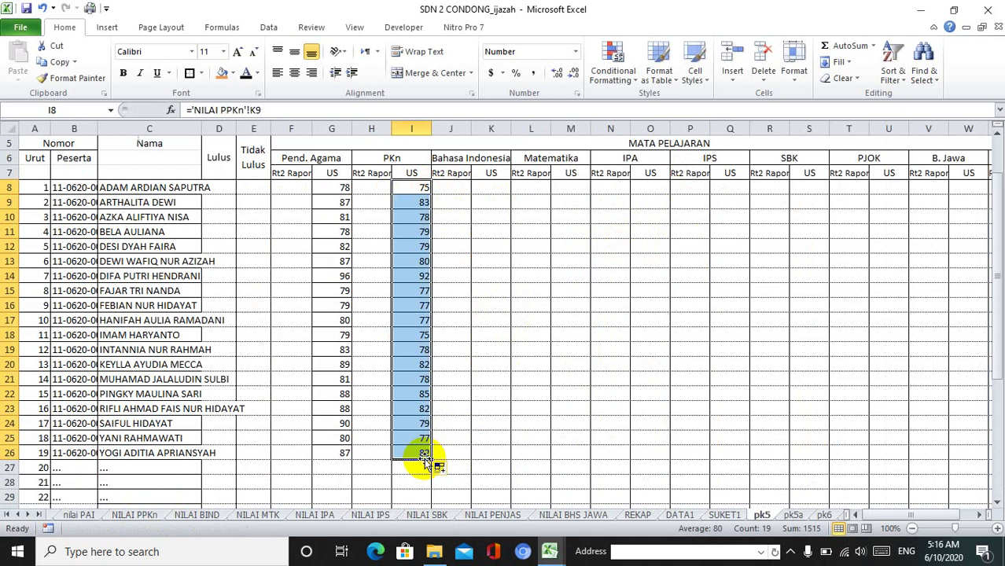
left_click(415, 202)
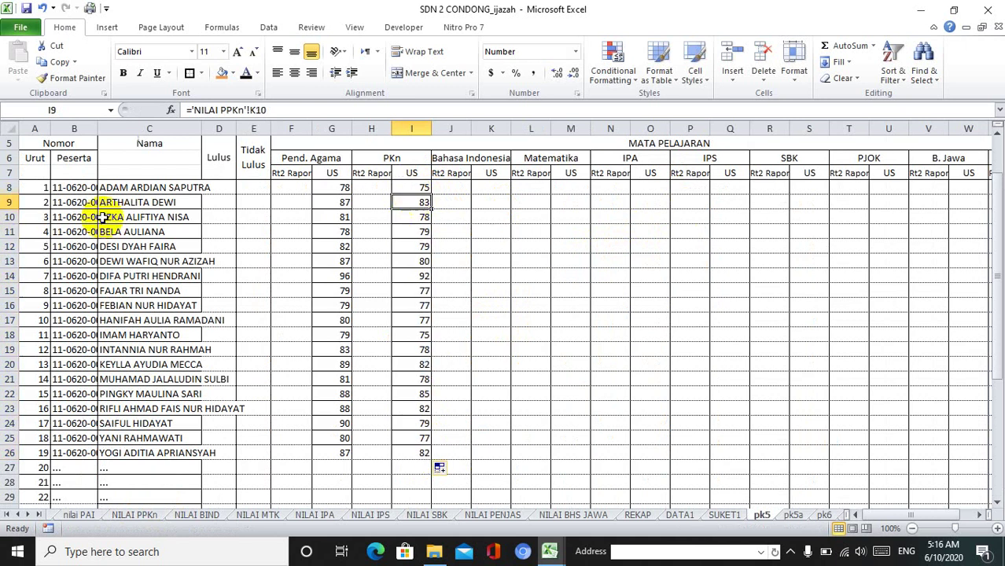
Re-edit and confirm the B8, A8 and C8 formulas referencing 'Identitas Siswa'.
left_click(65, 189)
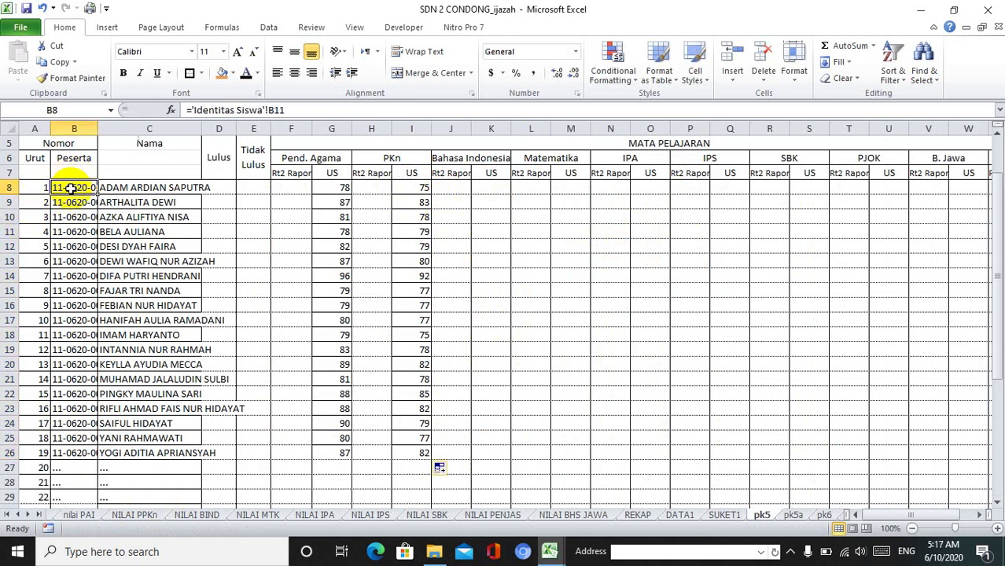
left_click(192, 110)
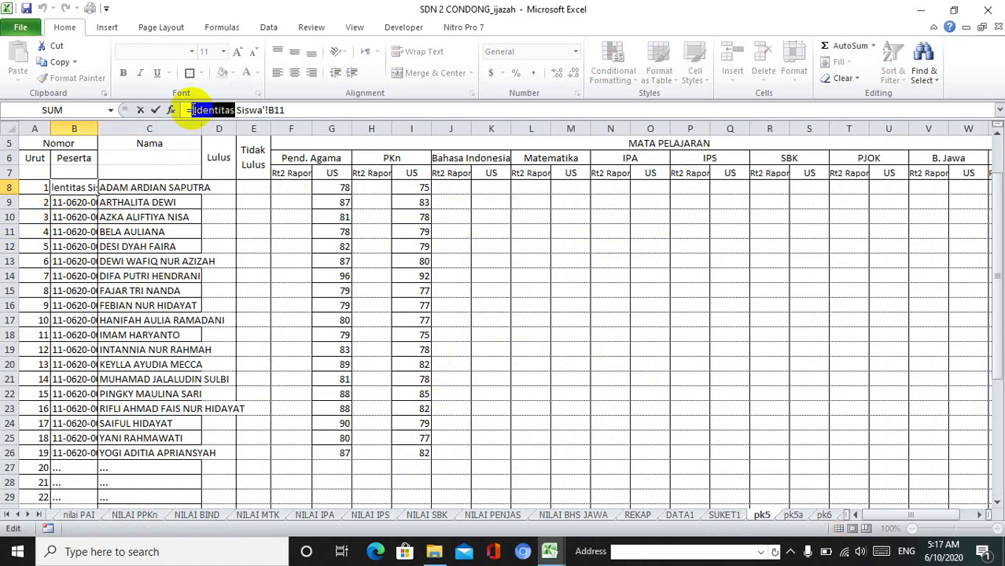
key("shift+Right")
key("shift+Right")
key("shift+Right")
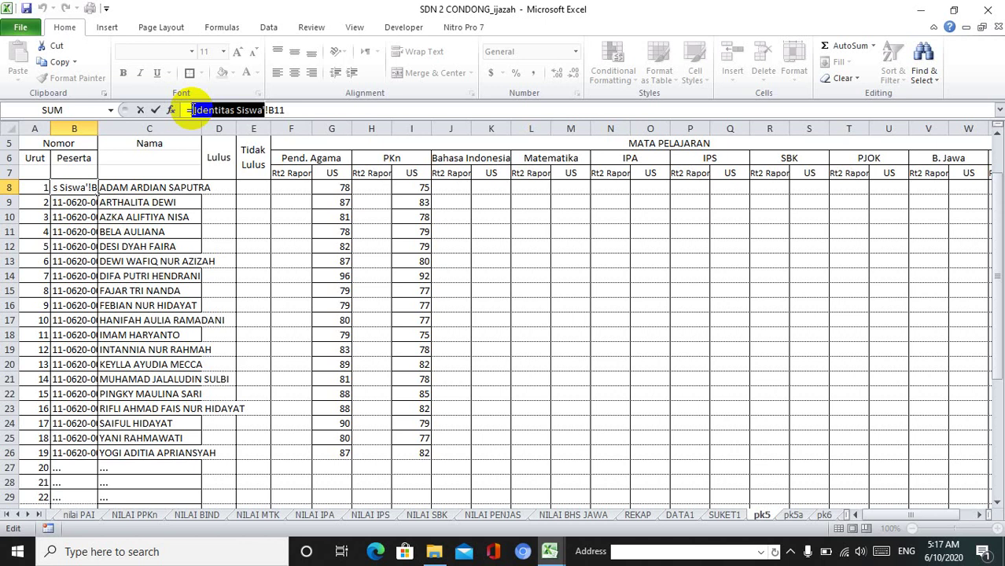
left_click(312, 111)
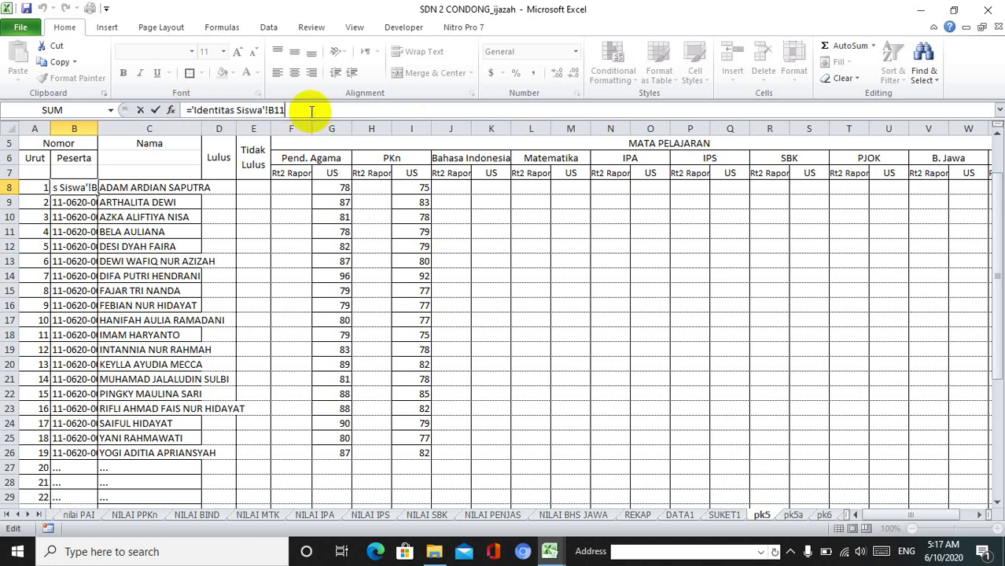
key("Return")
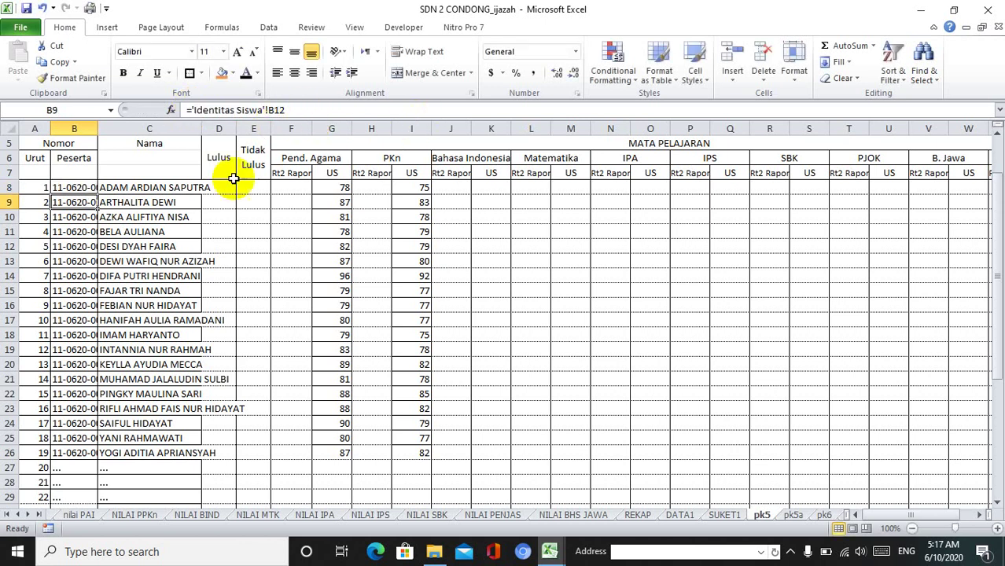
left_click(45, 188)
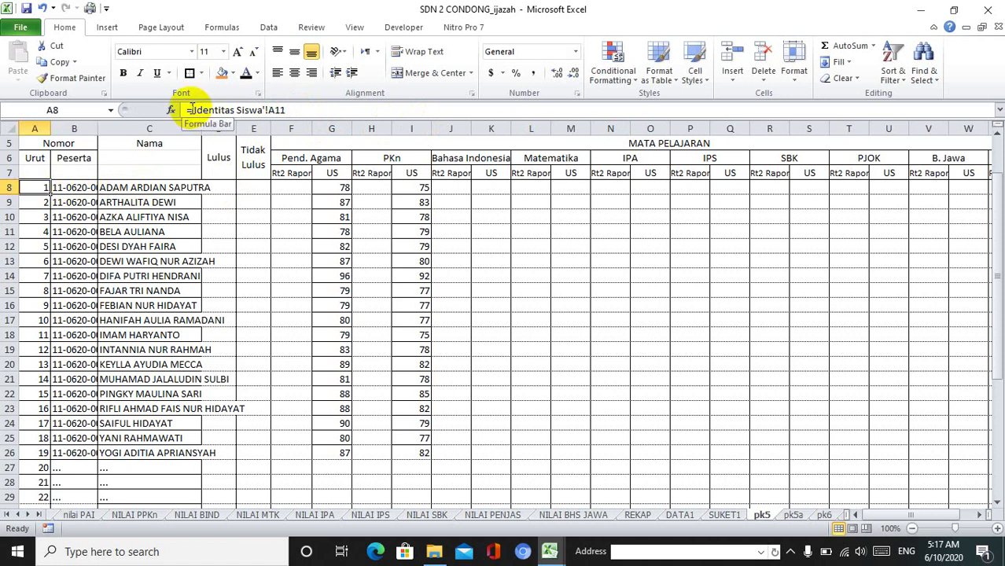
left_click(192, 110)
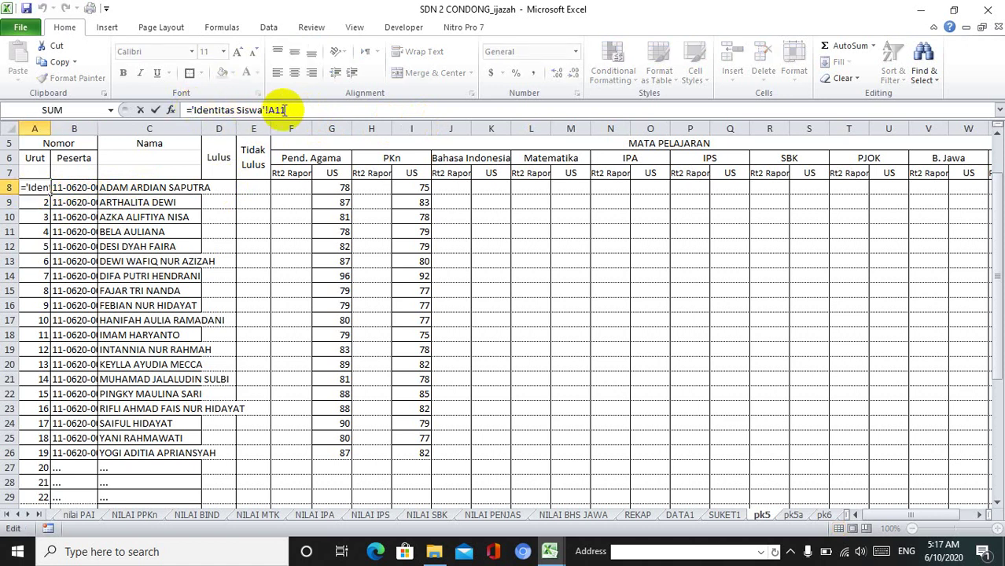
key("Return")
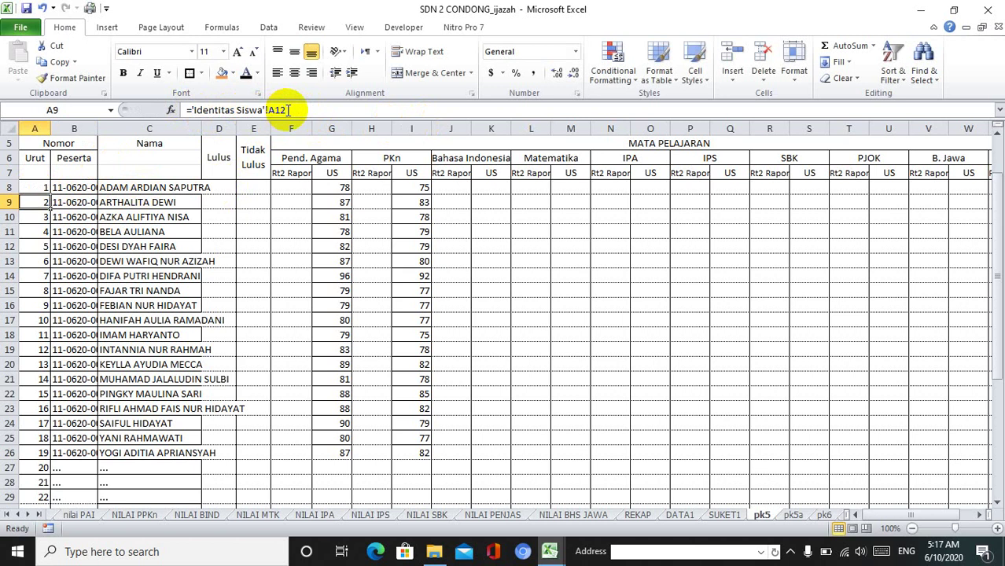
left_click(161, 187)
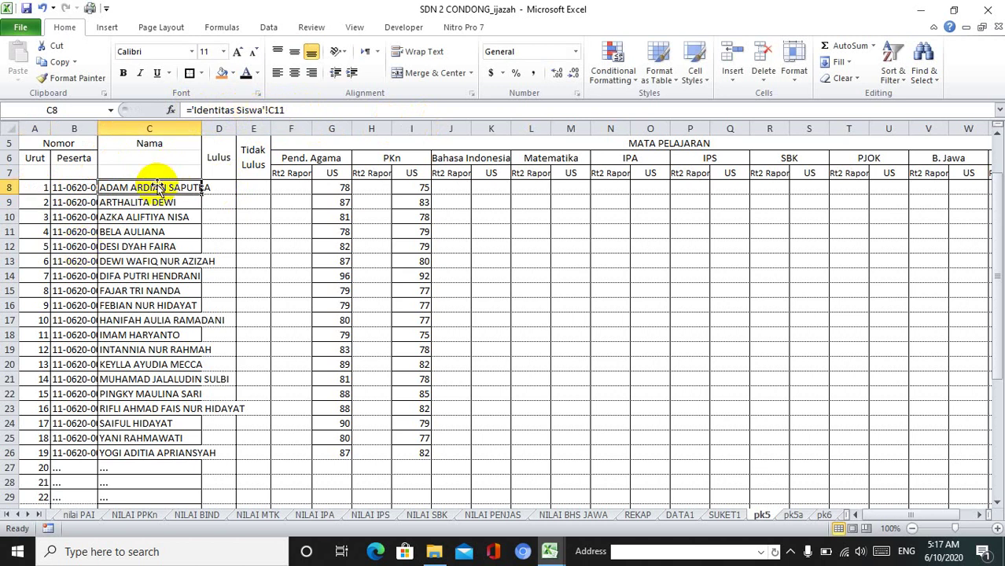
left_click(191, 110)
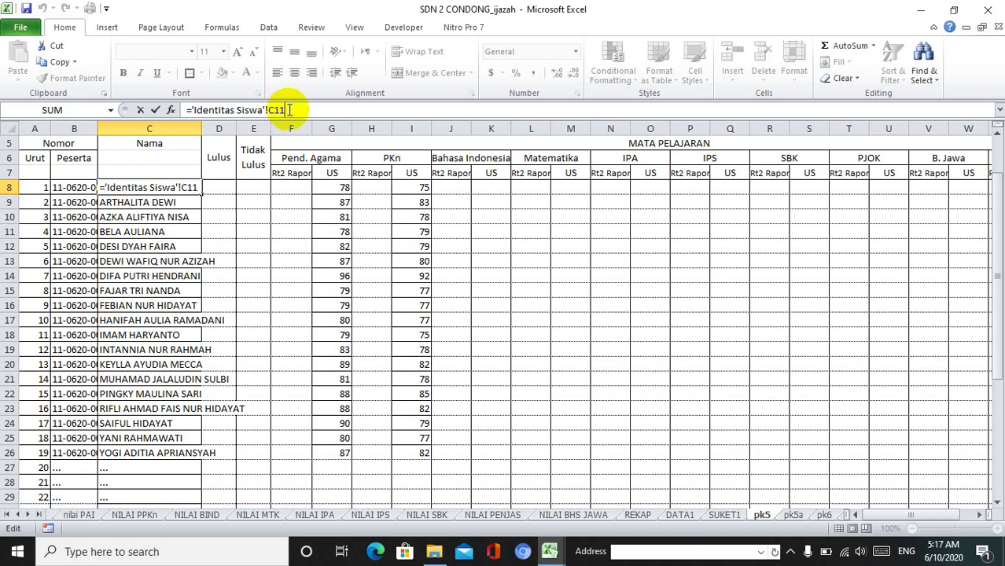
key("Return")
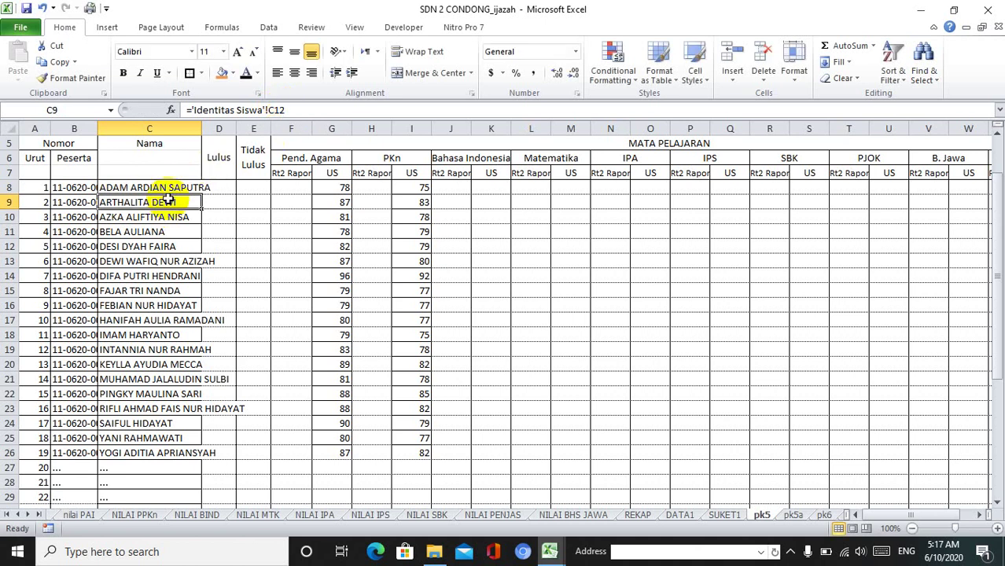
Review the Pend. Agama US link formulas in column G, down from G8.
key("Down")
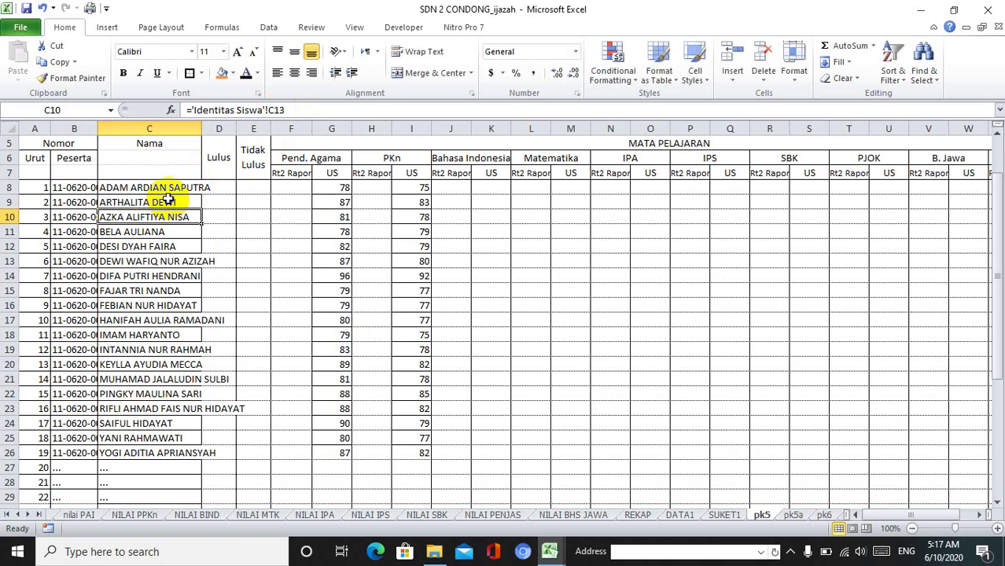
left_click(331, 191)
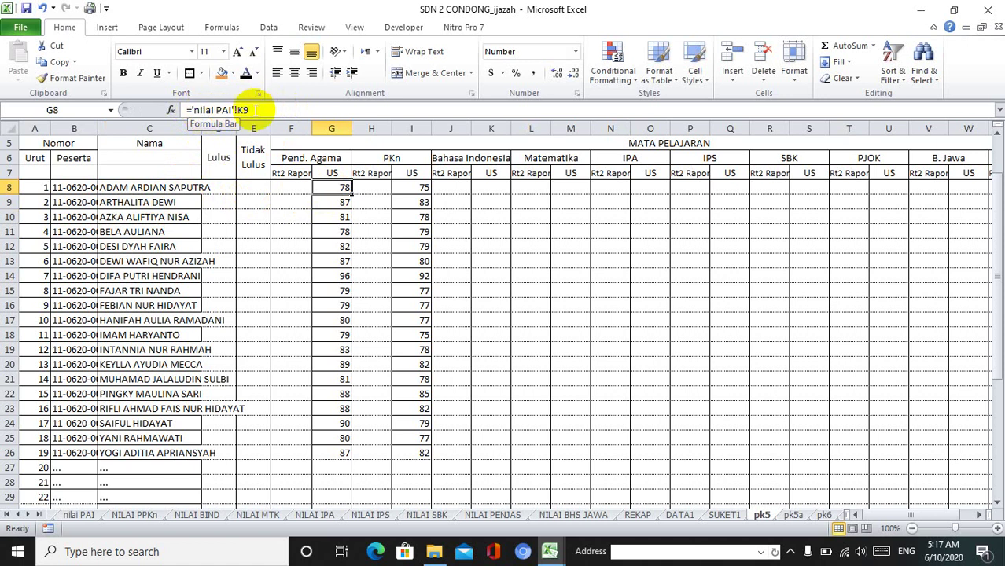
key("Down")
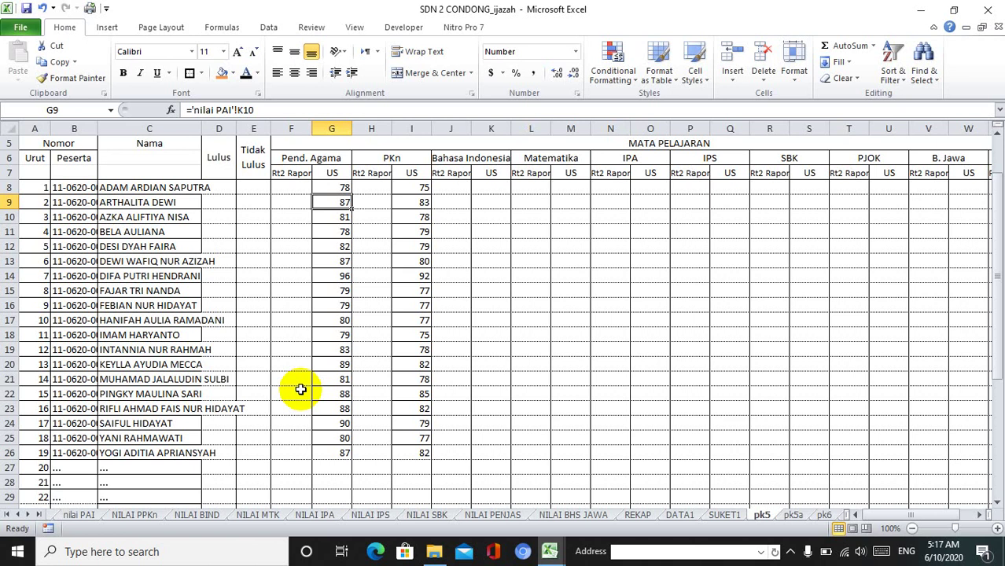
key("Down")
key("Down")
key("Down")
key("Down")
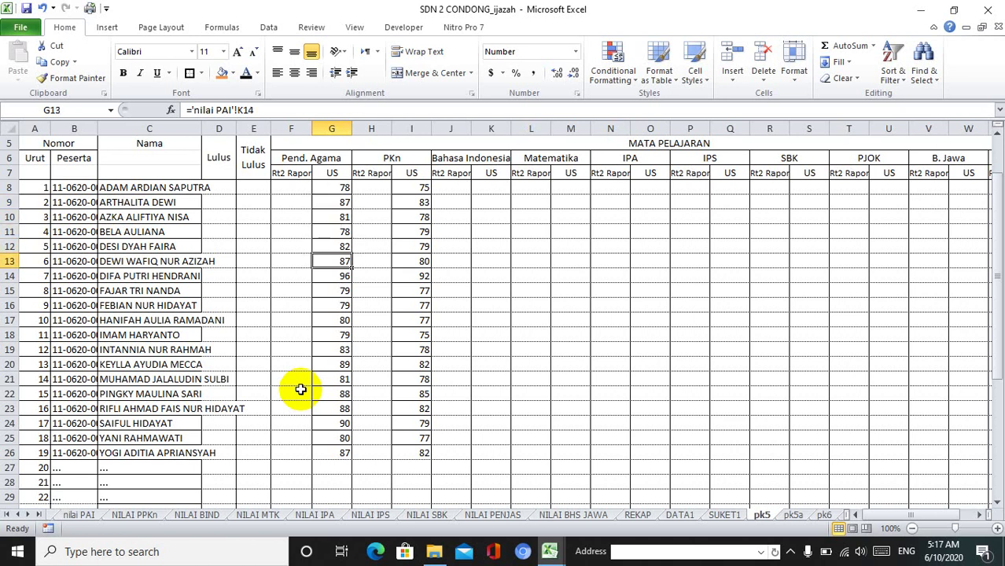
key("Down")
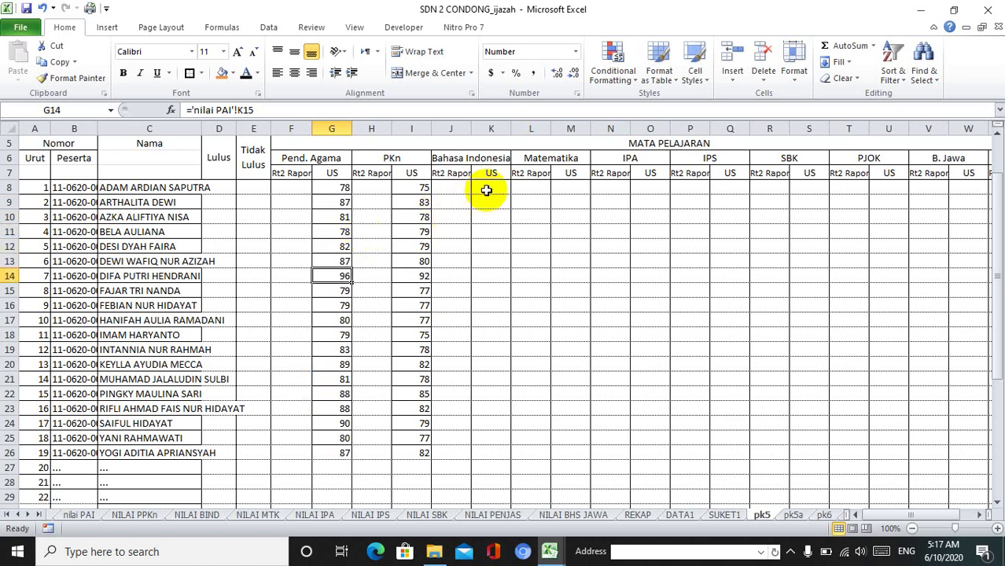
left_click(486, 191)
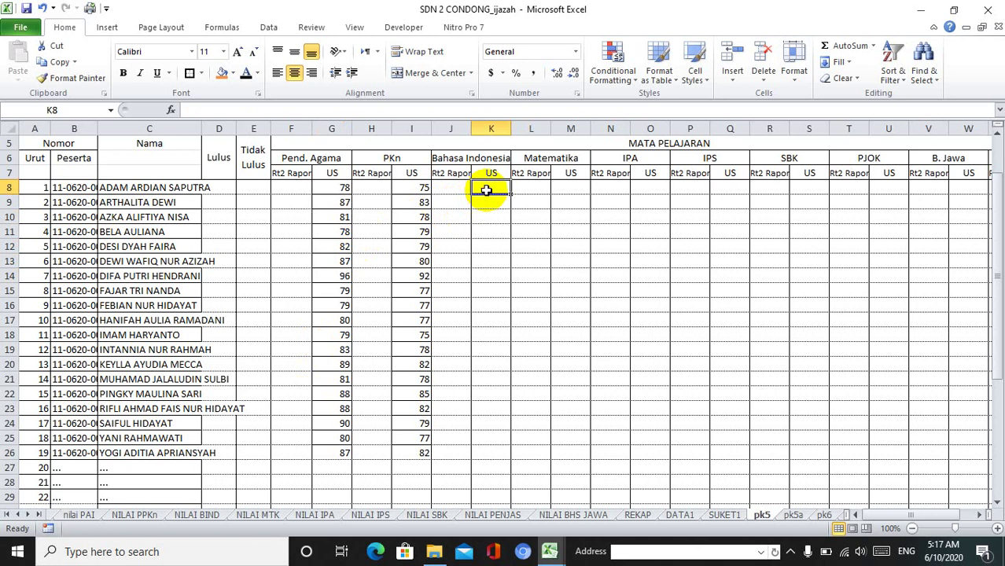
Link K8 to NILAI BIND K9 and fill the Bahasa Indonesia US scores down to K26.
type("=")
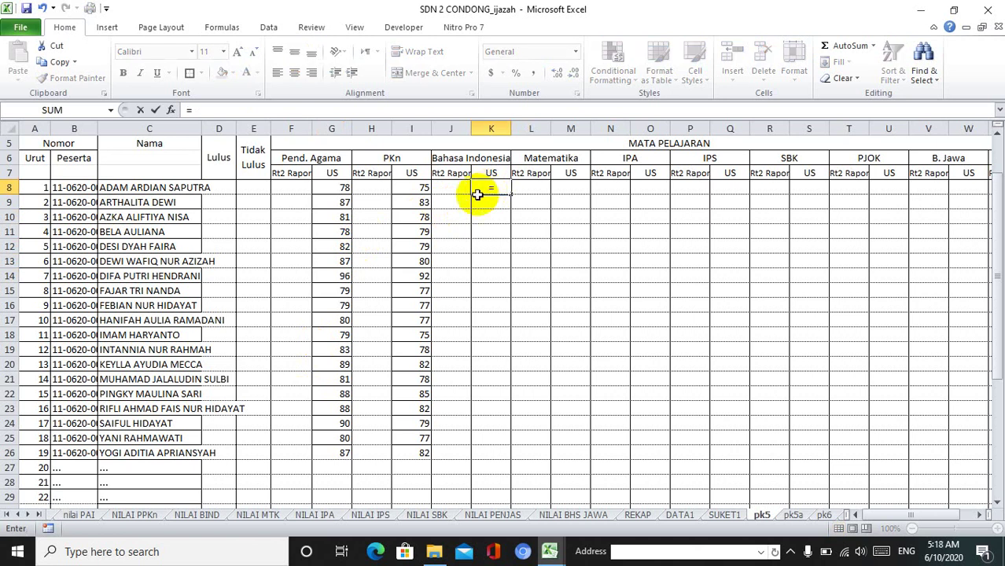
left_click(192, 515)
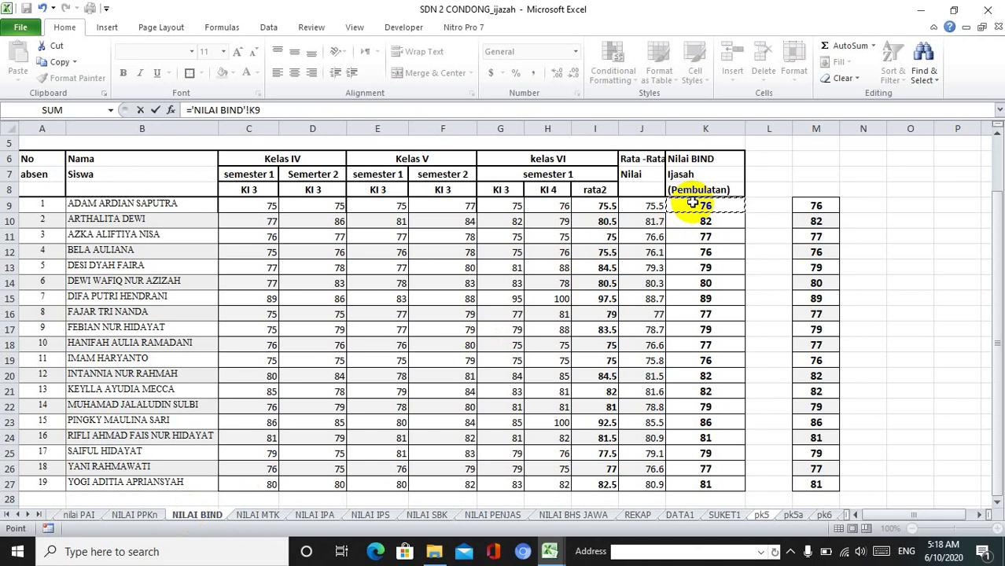
key("Return")
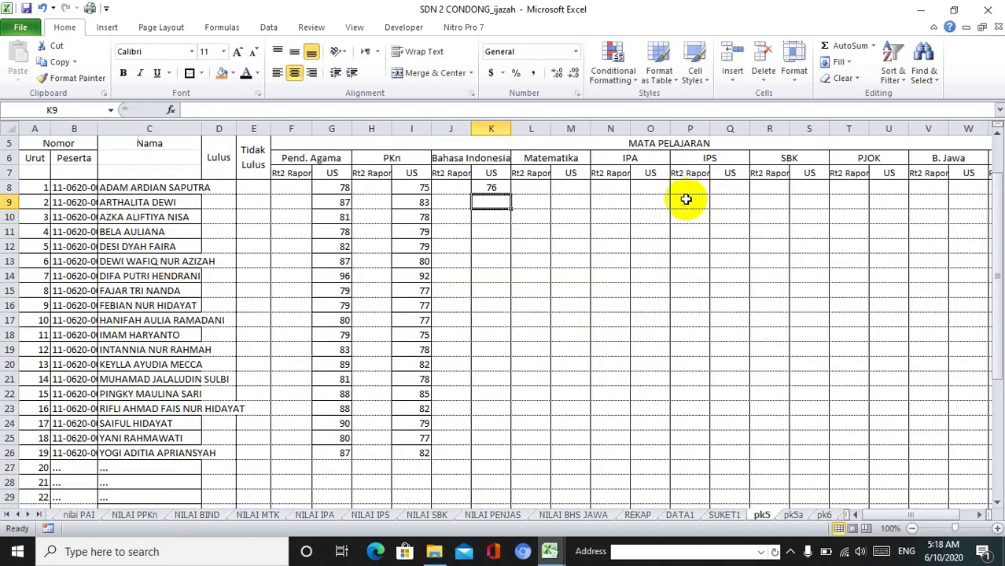
left_click(486, 186)
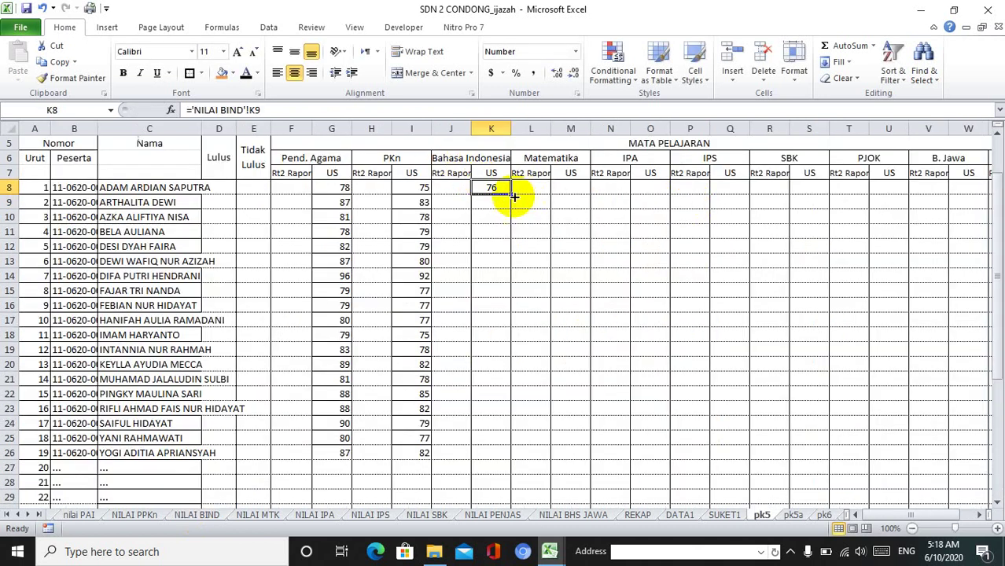
left_click_drag(512, 194, 515, 460)
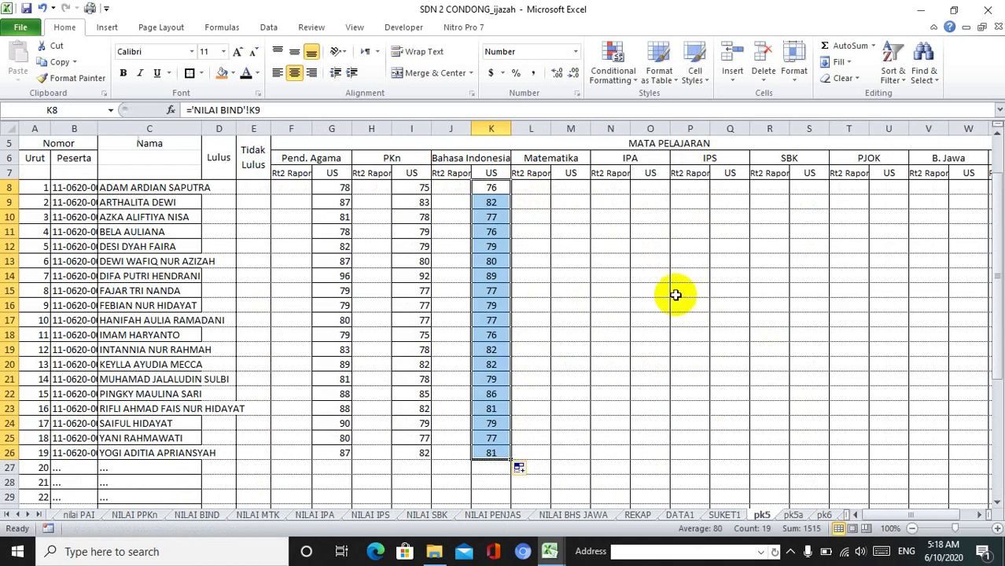
left_click(572, 192)
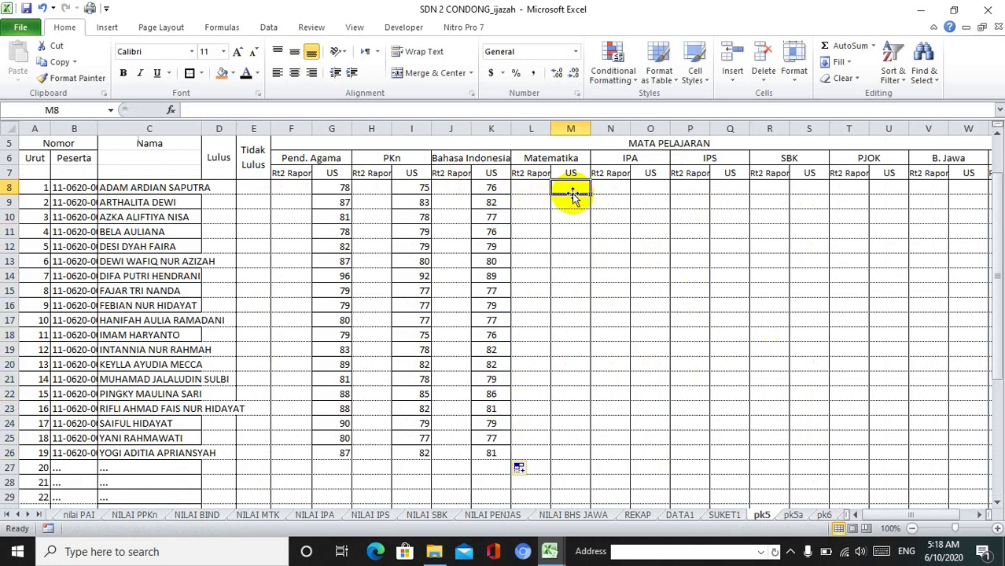
Link M8 to NILAI MTK K9 and fill the Matematika US scores down to M26.
type("=")
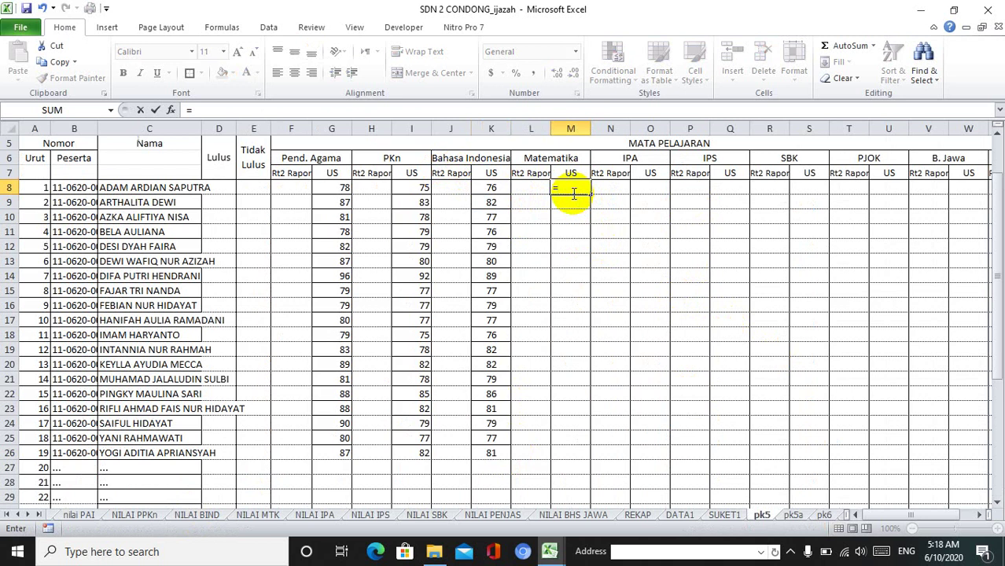
left_click(254, 516)
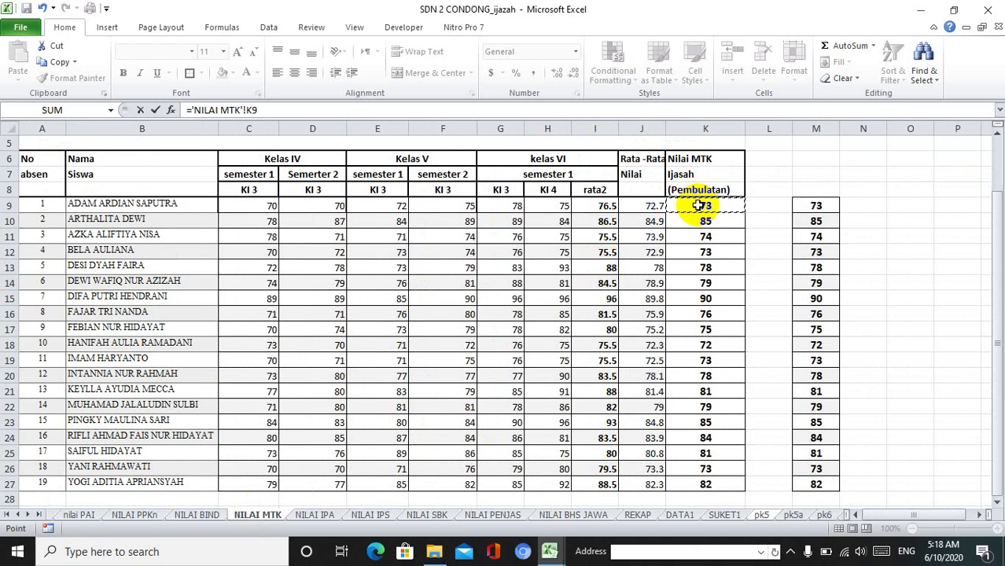
key("Return")
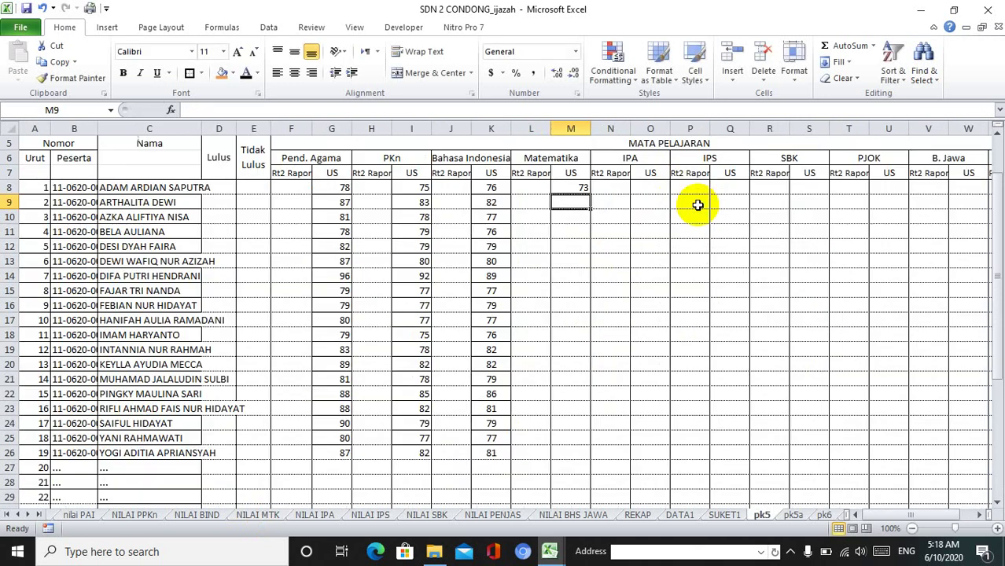
left_click(579, 187)
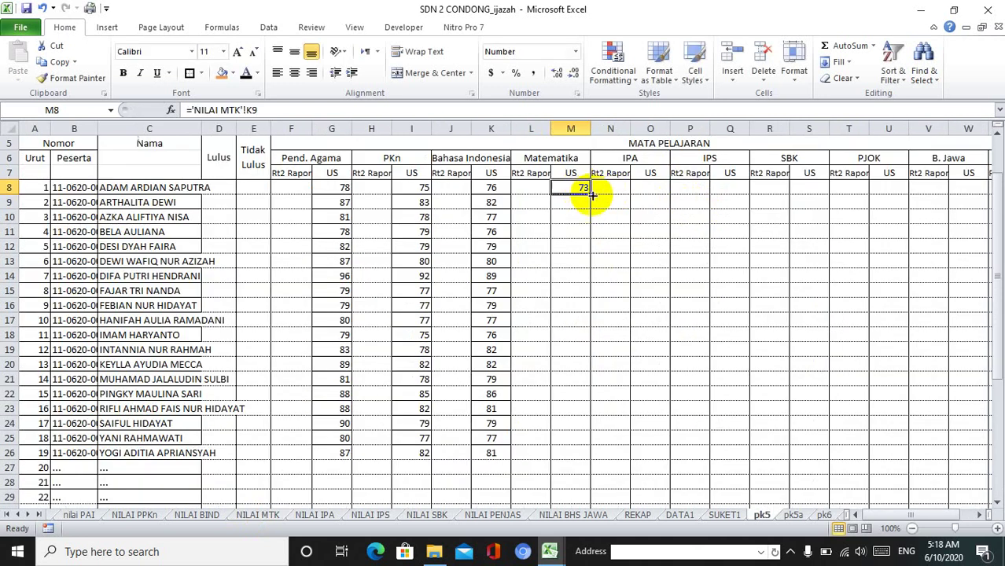
left_click_drag(589, 195, 568, 429)
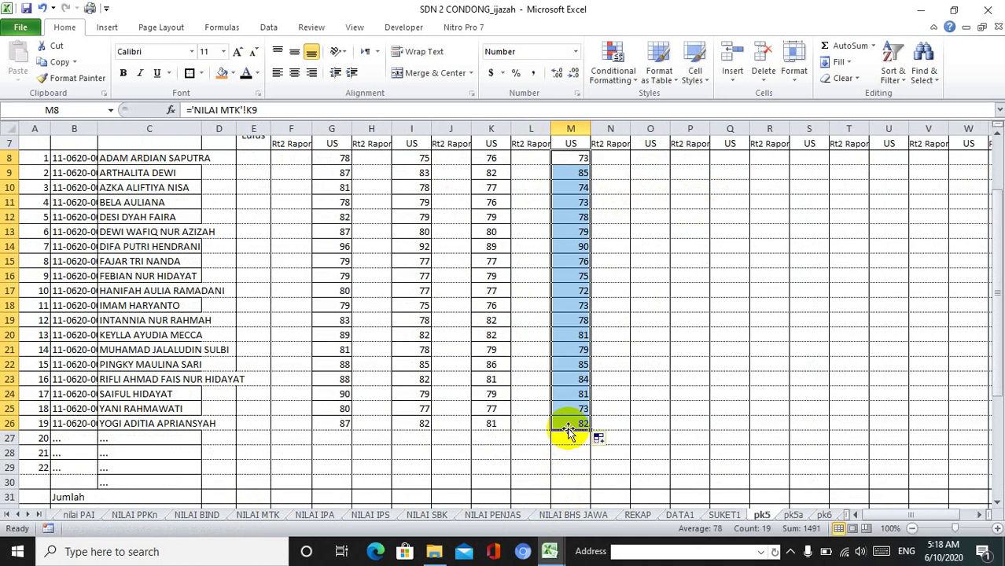
key("Return")
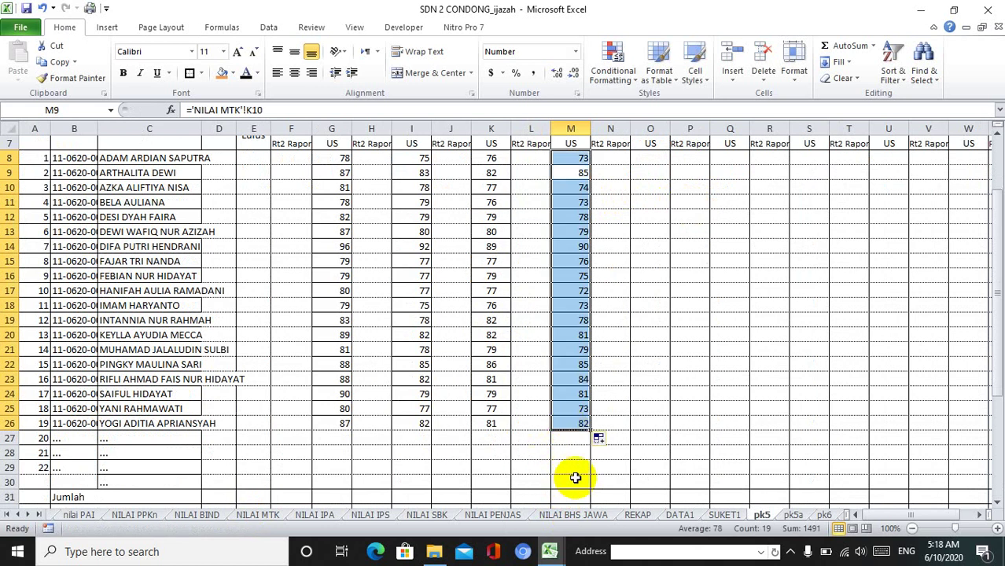
left_click(641, 451)
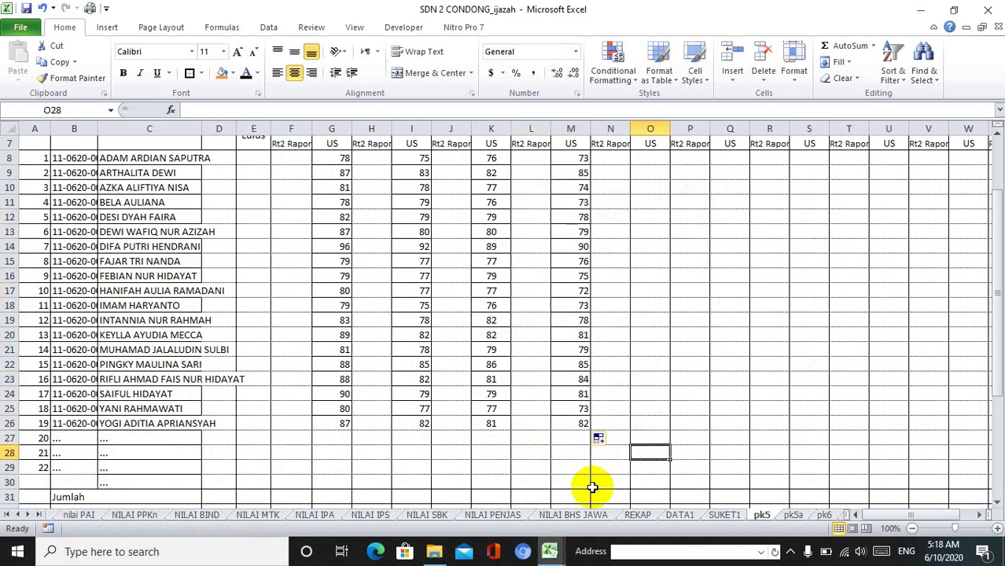
On NILAI BIND, inspect the =M Ijasah formulas in column K and select the Rata-Rata Nilai averages in J9:J27.
left_click(201, 514)
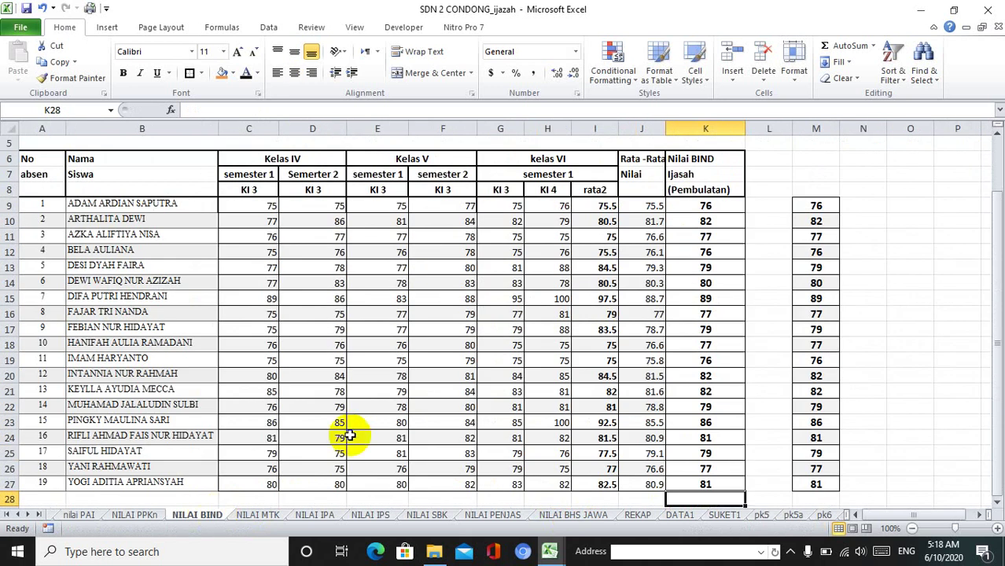
left_click(686, 207)
key("Down")
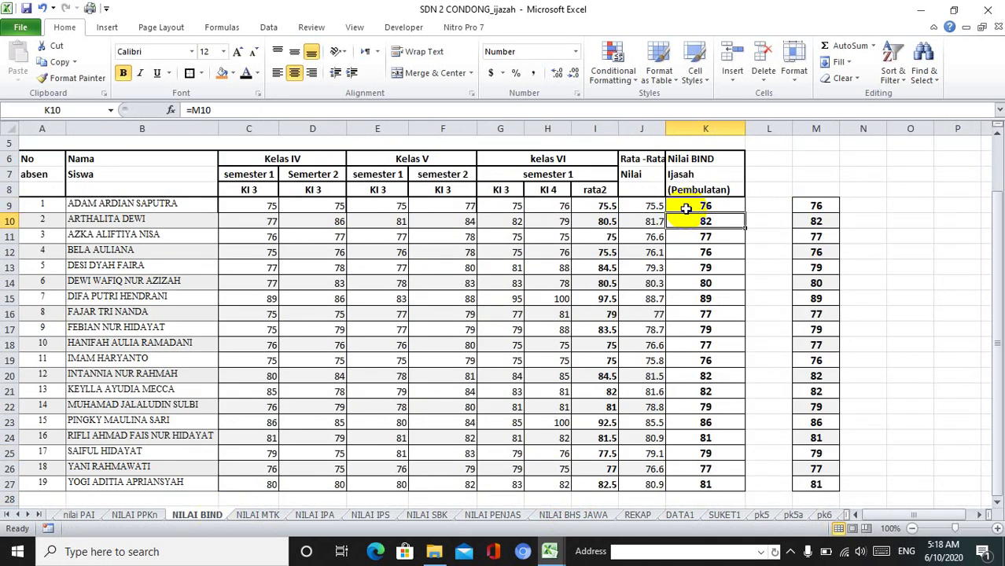
key("Down")
key("Down")
key("Down")
key("Down")
key("Down")
key("Down")
key("Down")
key("Down")
key("Down")
key("Down")
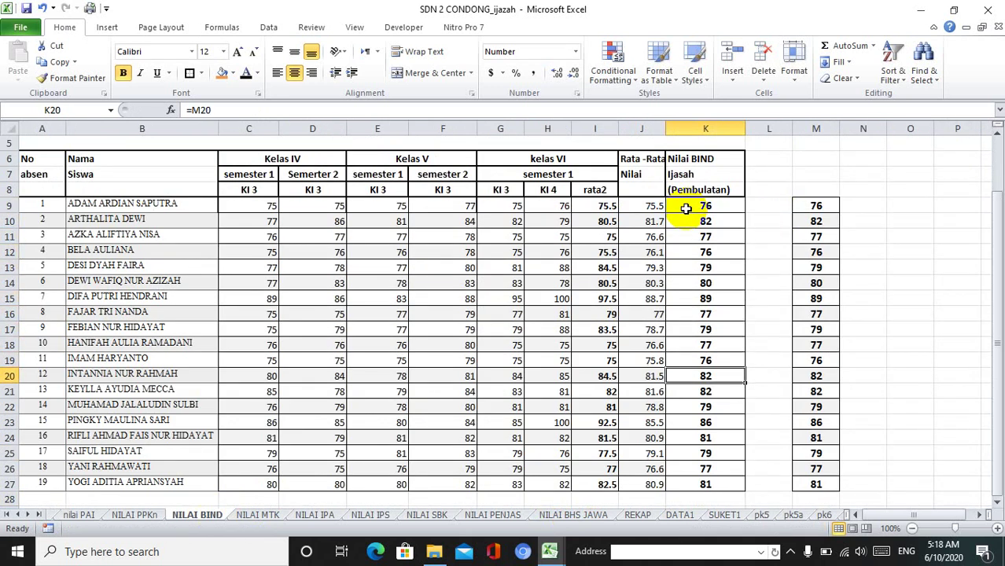
key("Down")
key("Down")
key("Down")
key("Down")
key("Down")
key("Down")
key("Down")
key("Down")
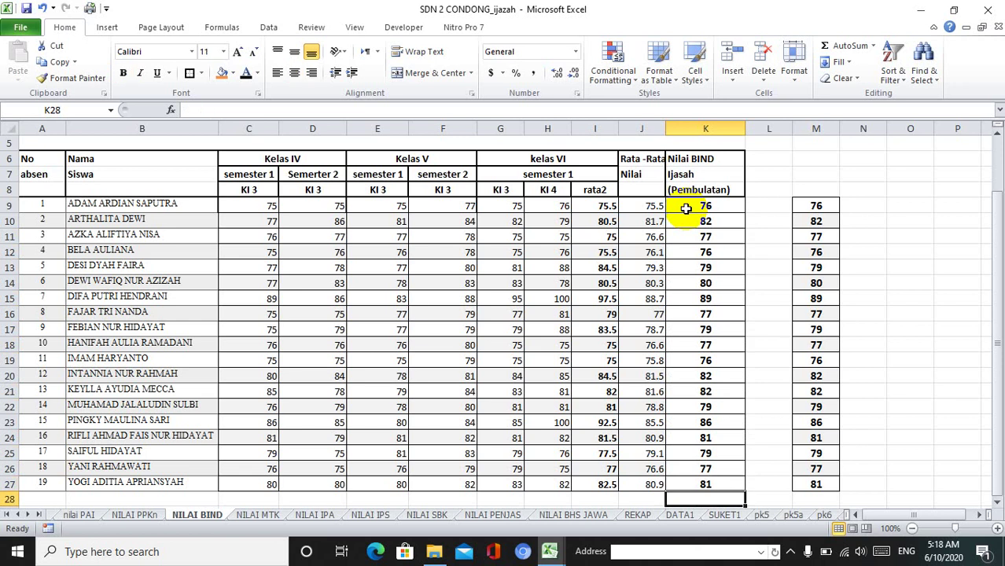
key("Up")
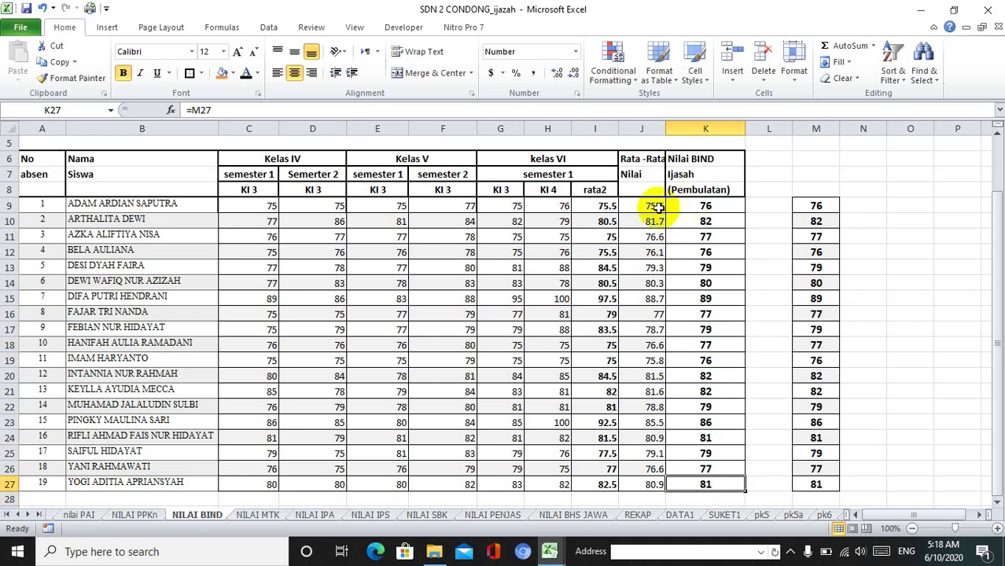
left_click_drag(643, 206, 642, 484)
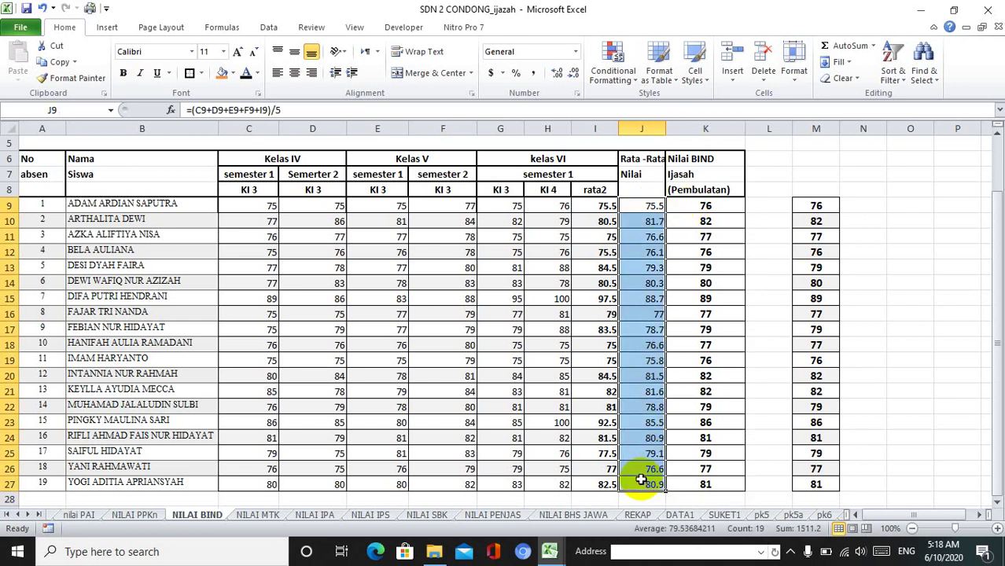
Format J9:J27 as Number with 0 decimal places and copy the averages.
left_click(576, 95)
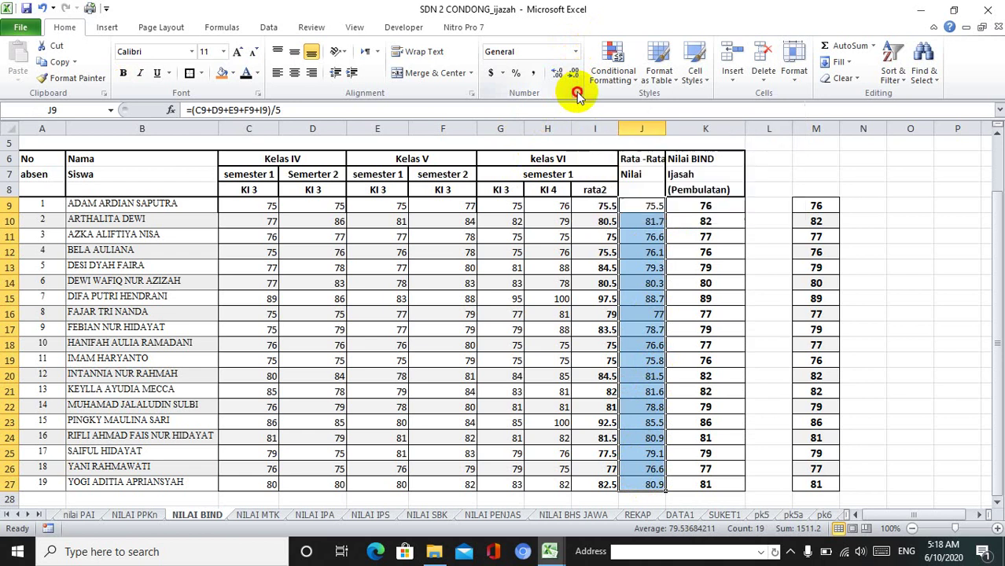
left_click(200, 107)
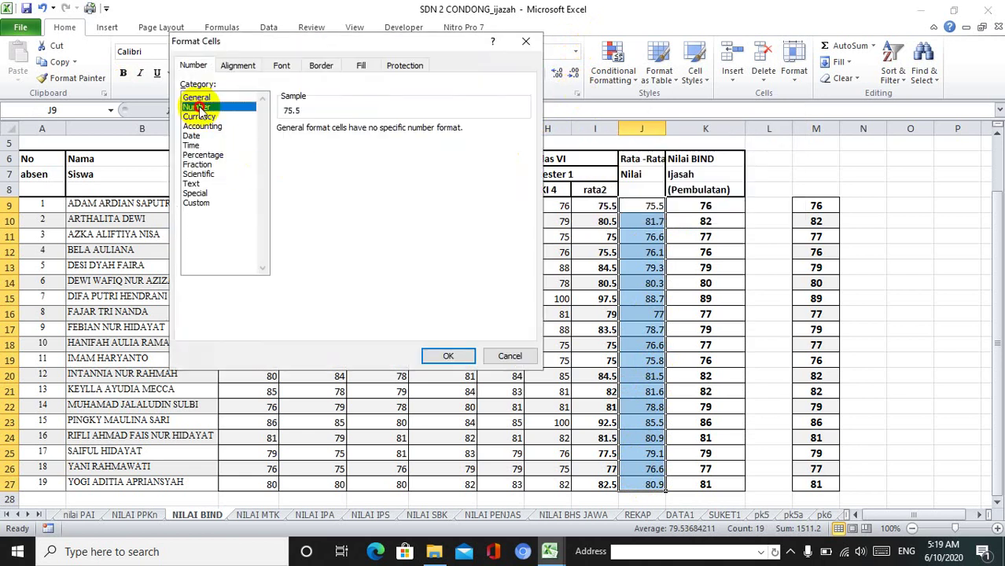
left_click(375, 133)
left_click(374, 132)
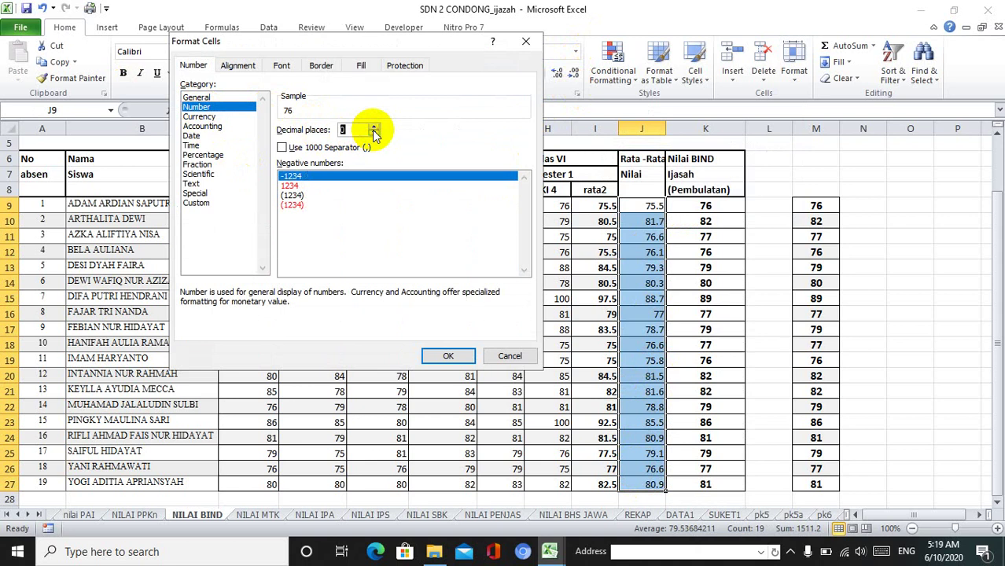
left_click(447, 358)
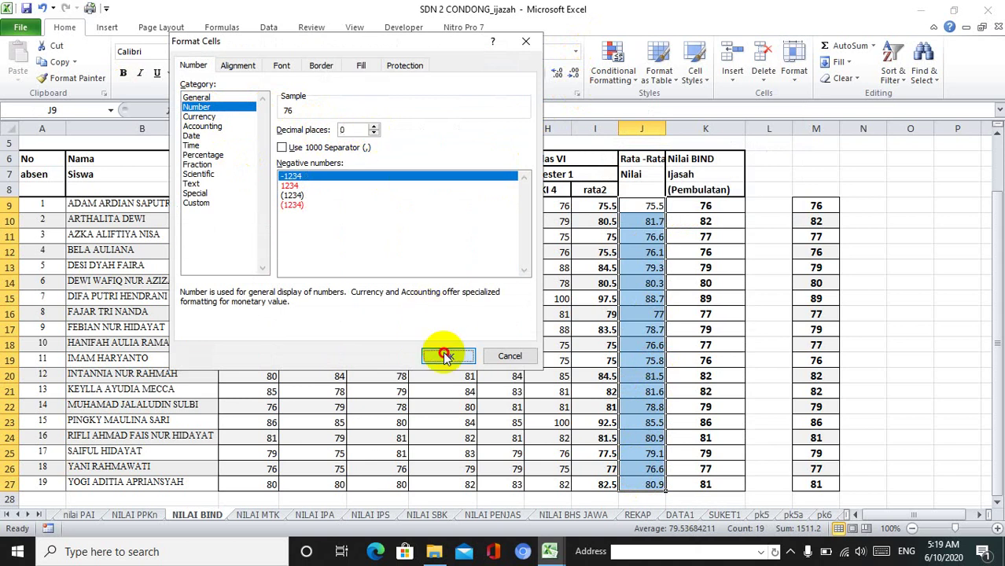
key("ctrl+c")
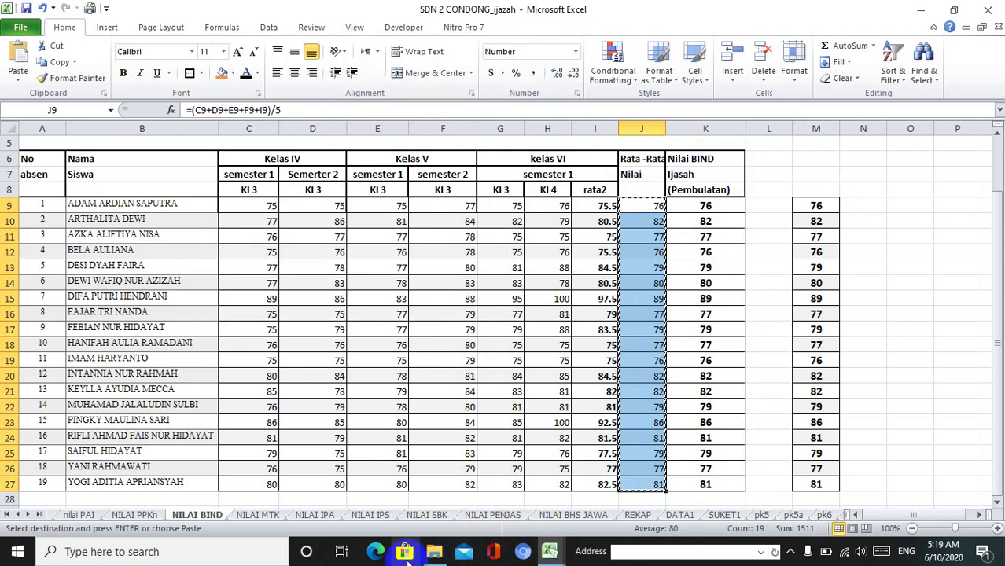
Launch Microsoft Word from Windows search and paste the copied scores into a blank document.
left_click(177, 553)
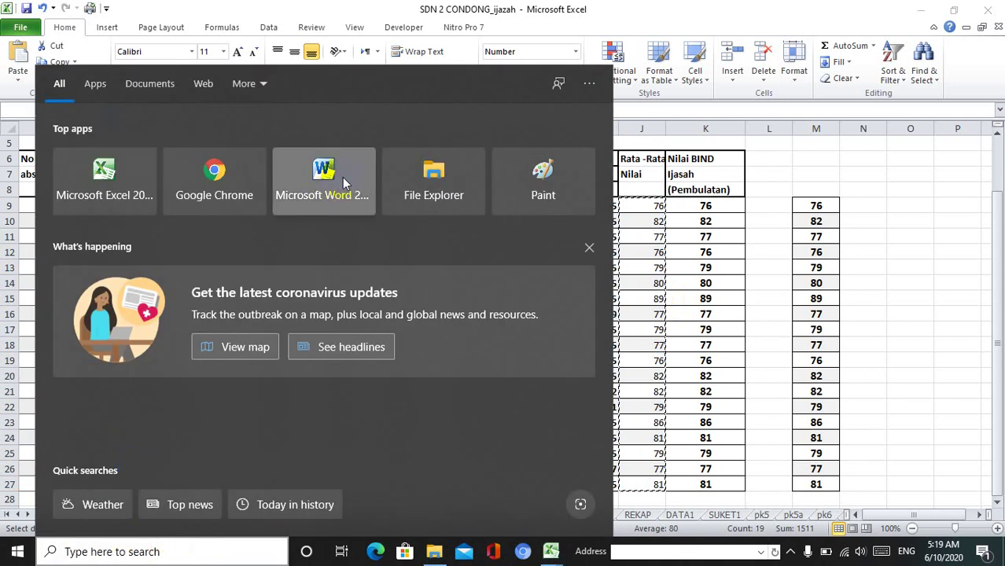
left_click(324, 183)
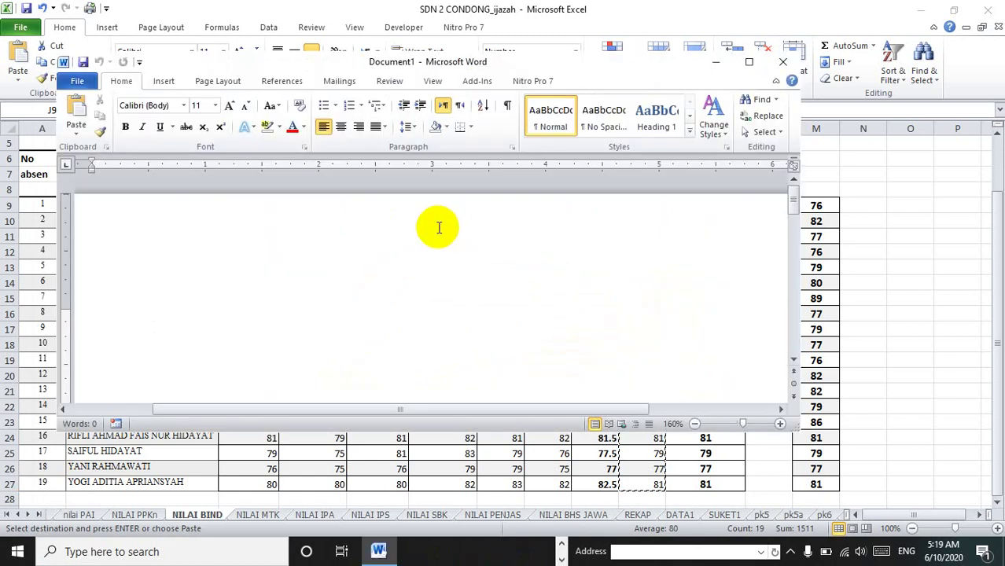
key("ctrl+v")
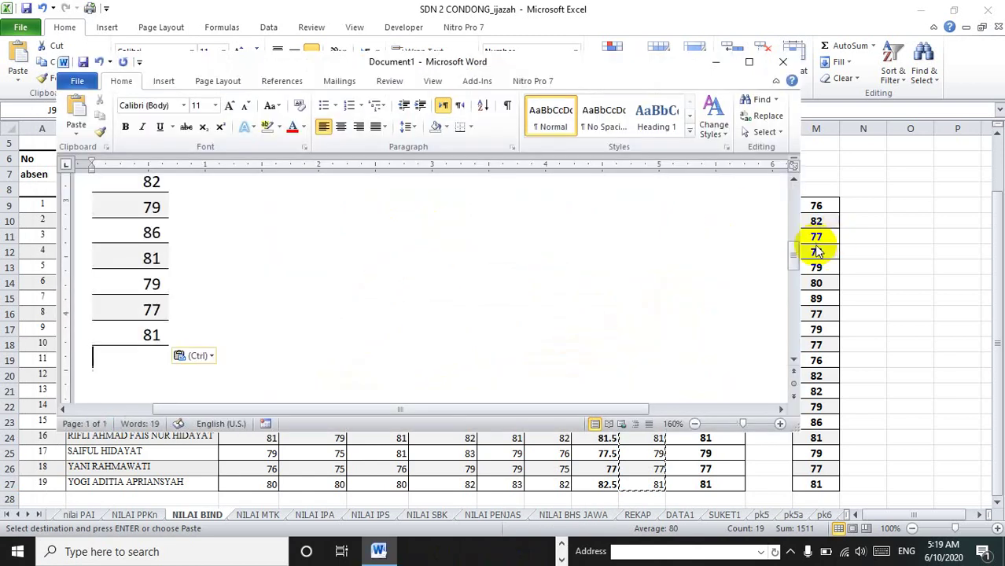
Cut the pasted scores table back out, then close Word without saving.
left_click_drag(794, 260, 792, 198)
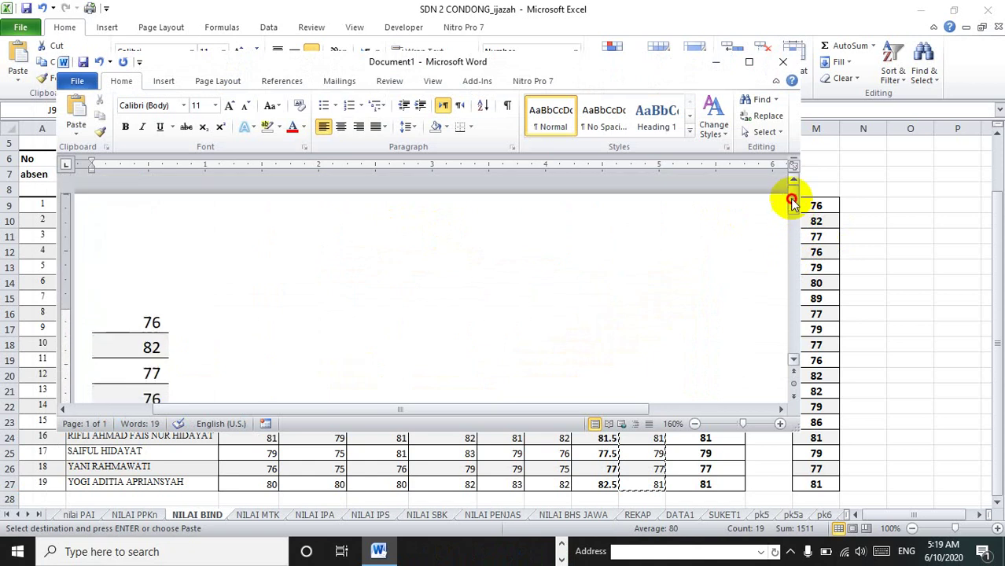
left_click(84, 305)
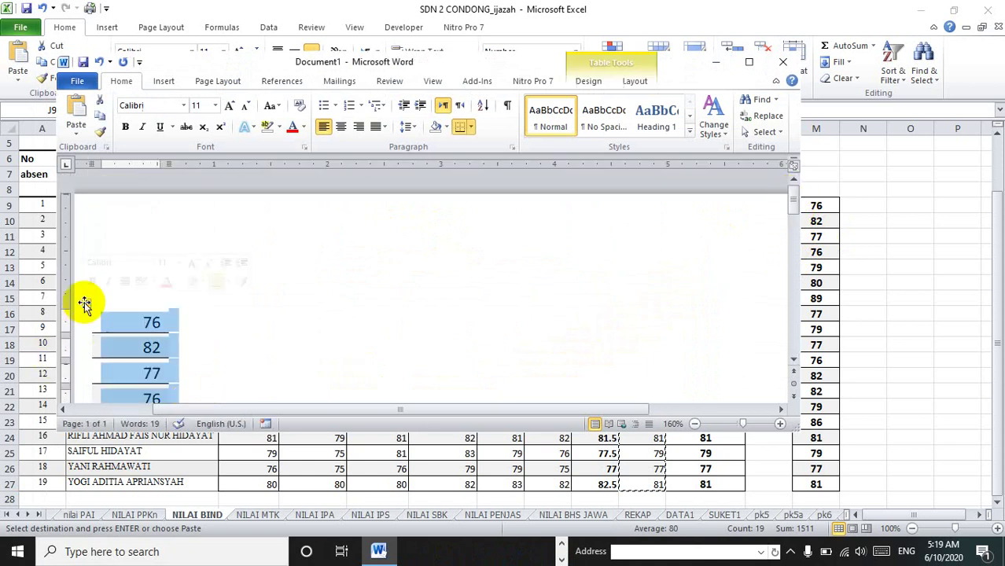
key("ctrl+x")
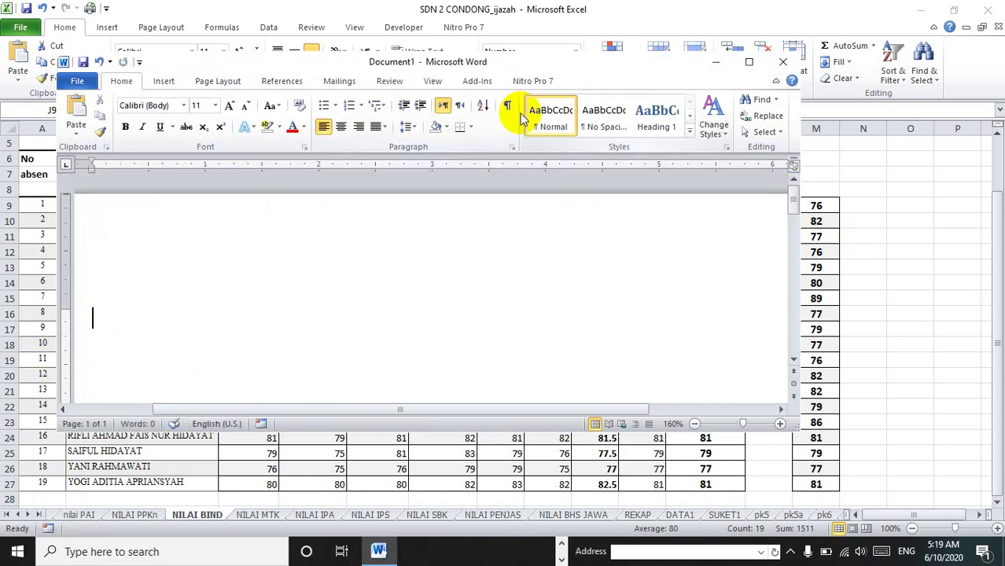
left_click(782, 61)
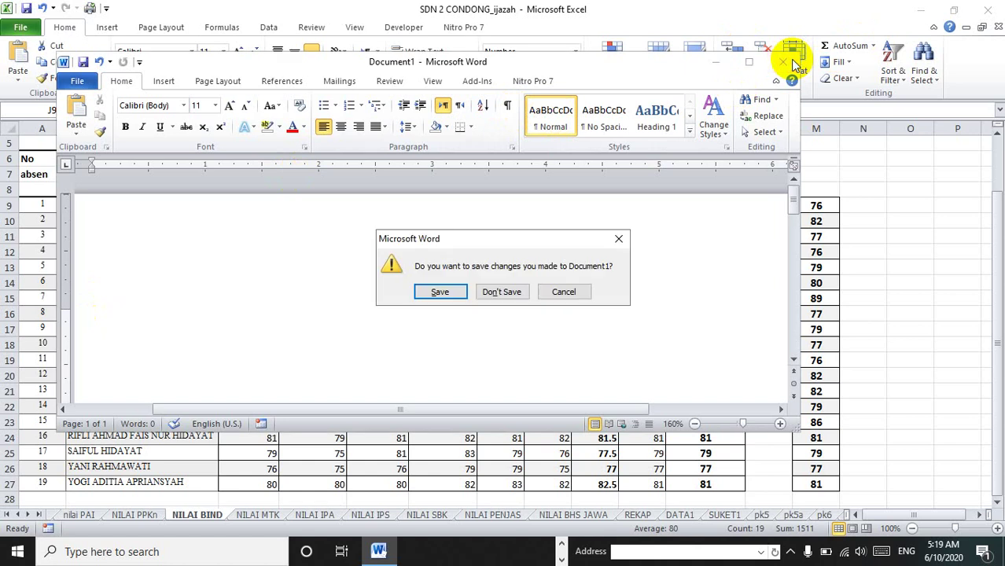
left_click(511, 292)
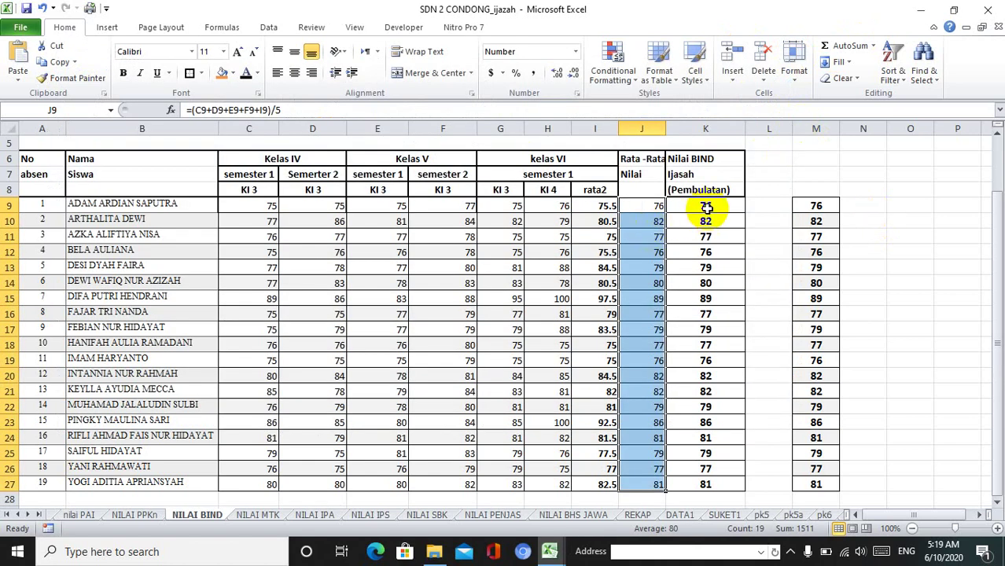
Paste the plain rounded scores into K9:K27 over the =M9 links, then select J9:J27.
left_click(705, 205)
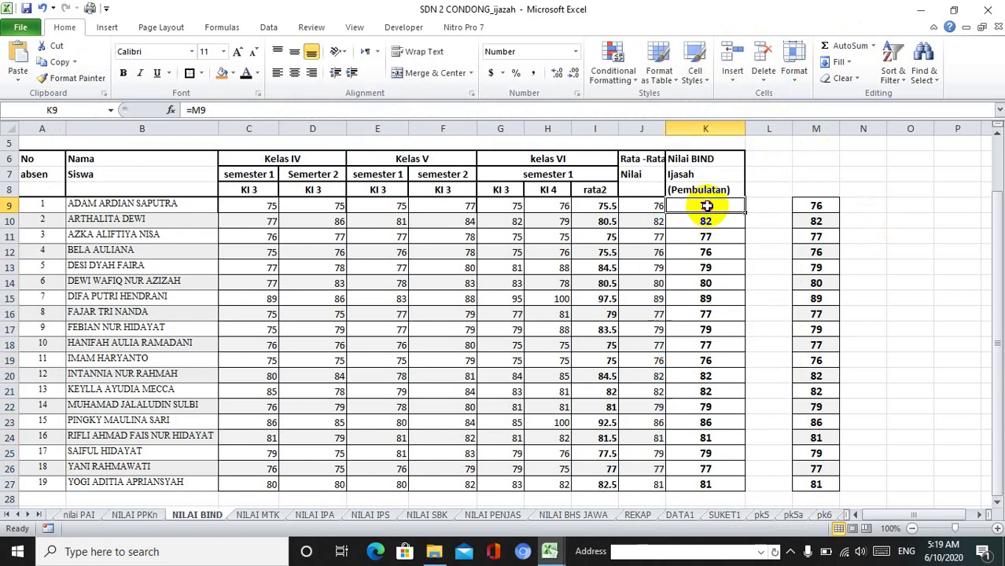
key("ctrl+v")
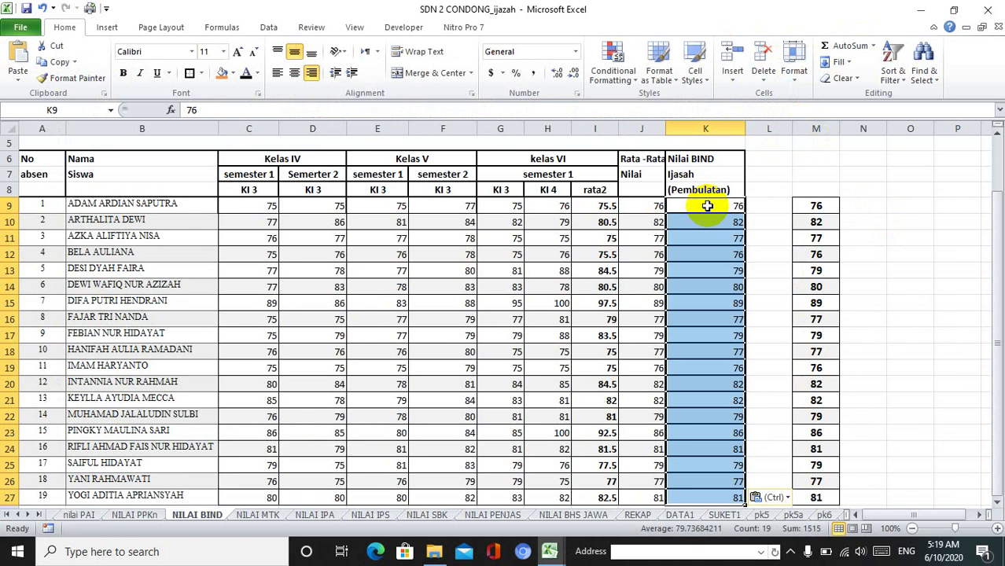
mouse_move(644, 205)
left_mouse_down()
mouse_move(635, 501)
mouse_move(643, 450)
left_mouse_up()
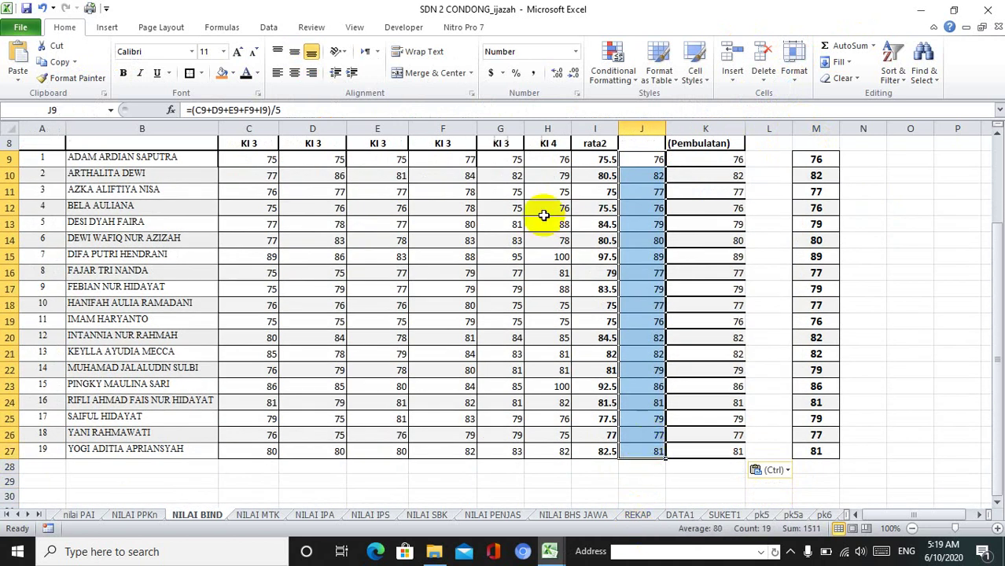
Apply the Text number format to the selected averages J9:J27.
left_click(579, 93)
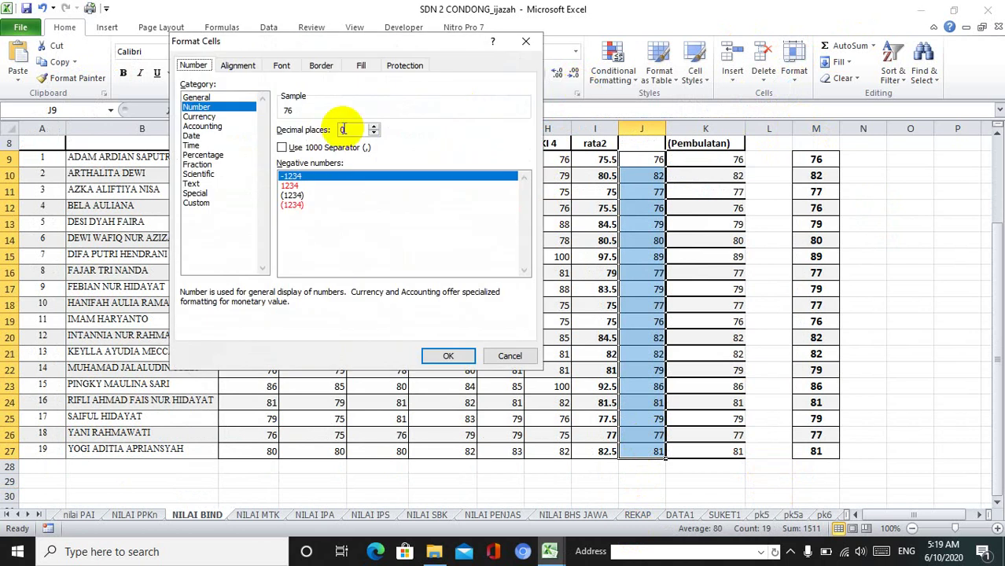
left_click(198, 184)
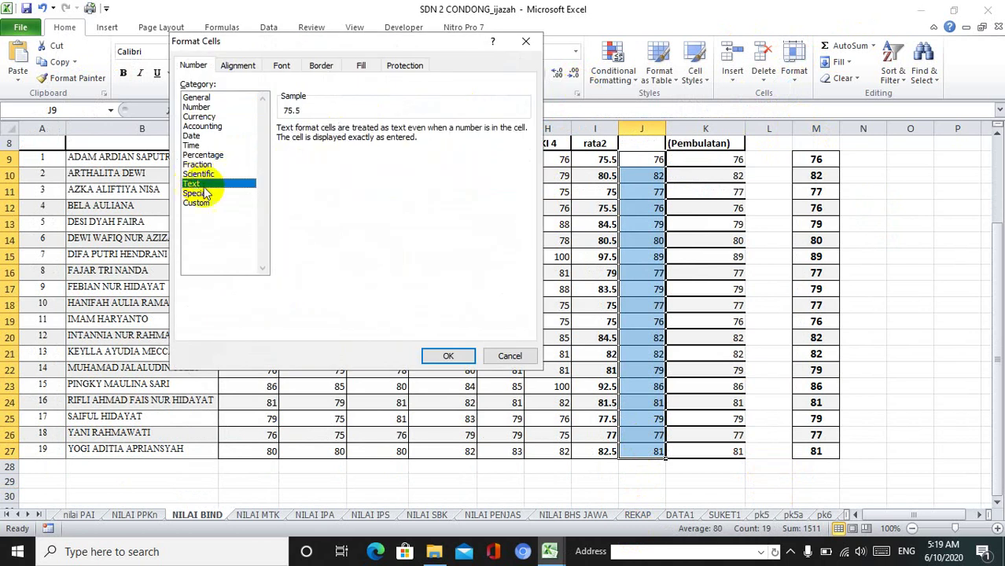
left_click(442, 355)
Check the formulas in J18 and J19 and that K18 holds a plain value.
left_click(649, 306)
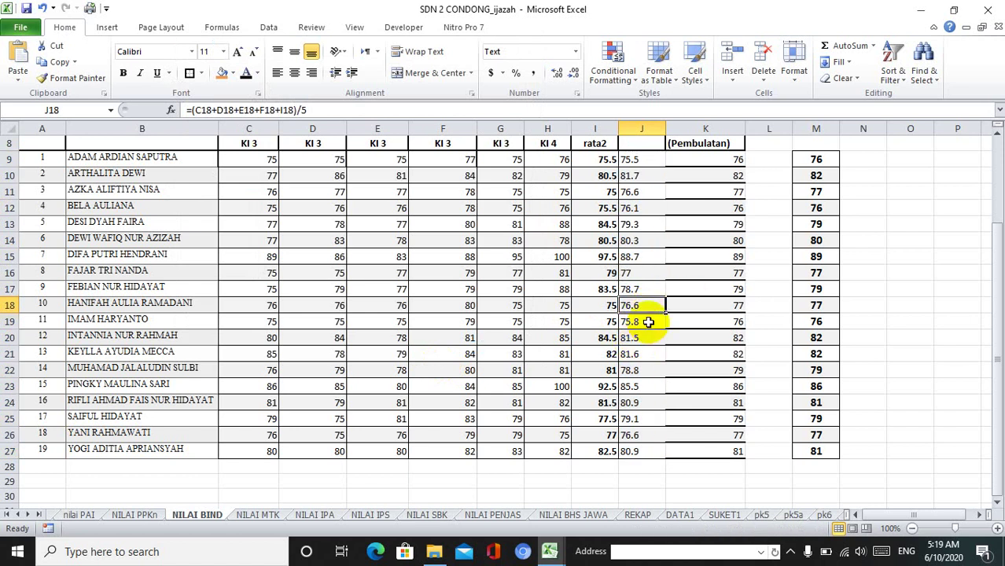
left_click(648, 321)
left_click(713, 302)
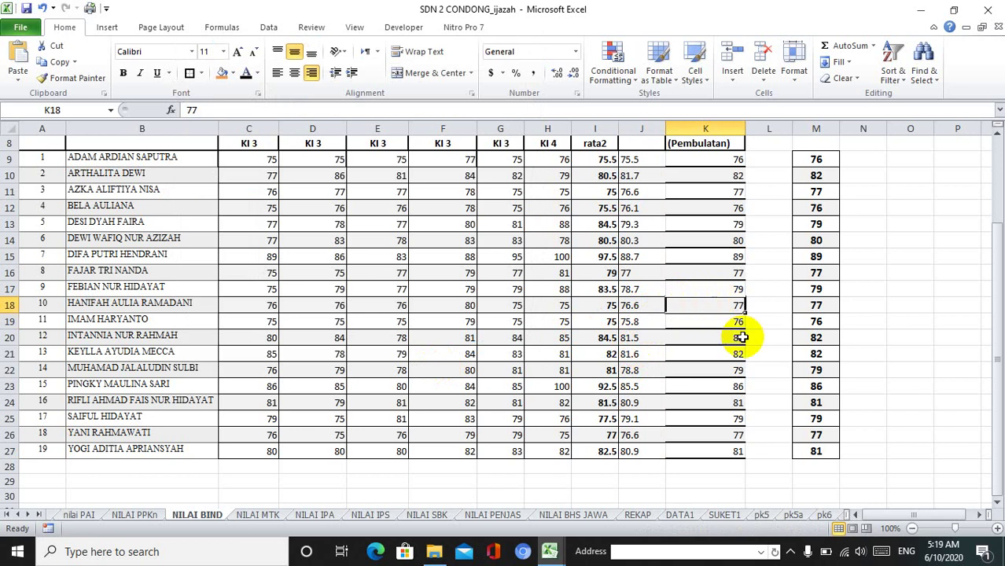
left_click(790, 550)
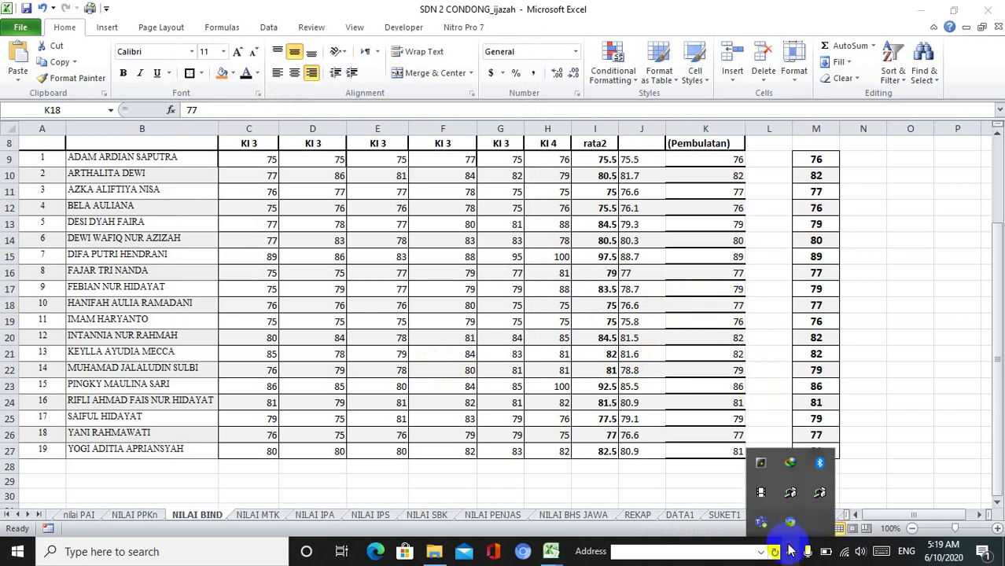